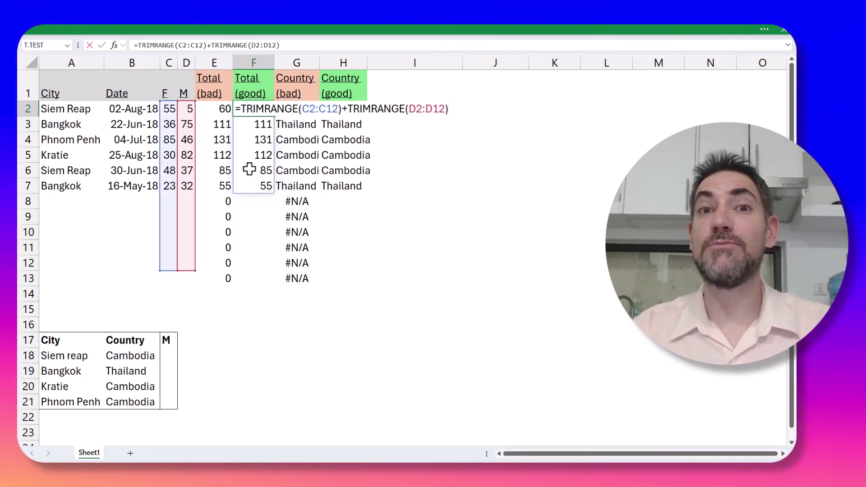
# Step: Review F2's TRIMRANGE formula, then enter 5 in both the F and M cells of row 8
pyautogui.click(263, 110)
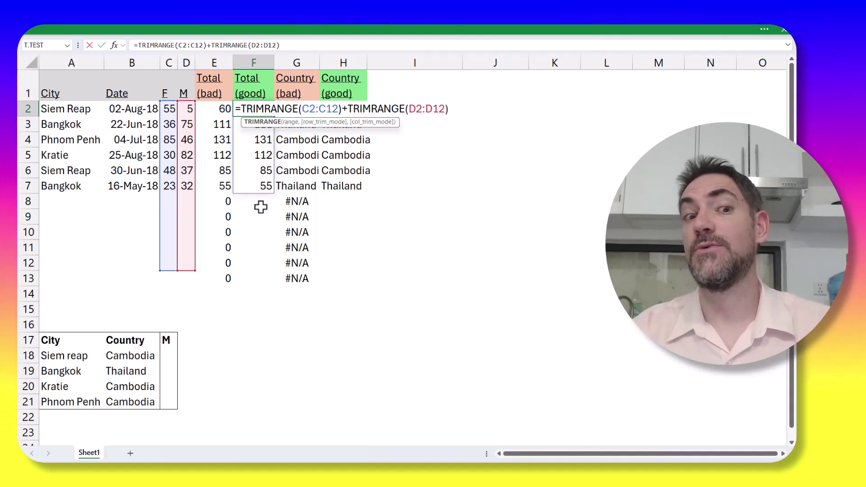
pyautogui.press('Escape')
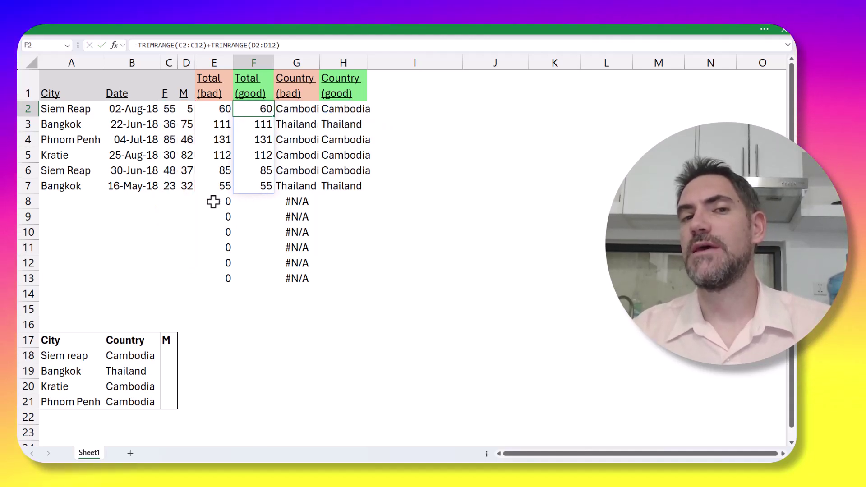
pyautogui.moveTo(169, 201); pyautogui.dragTo(187, 201)
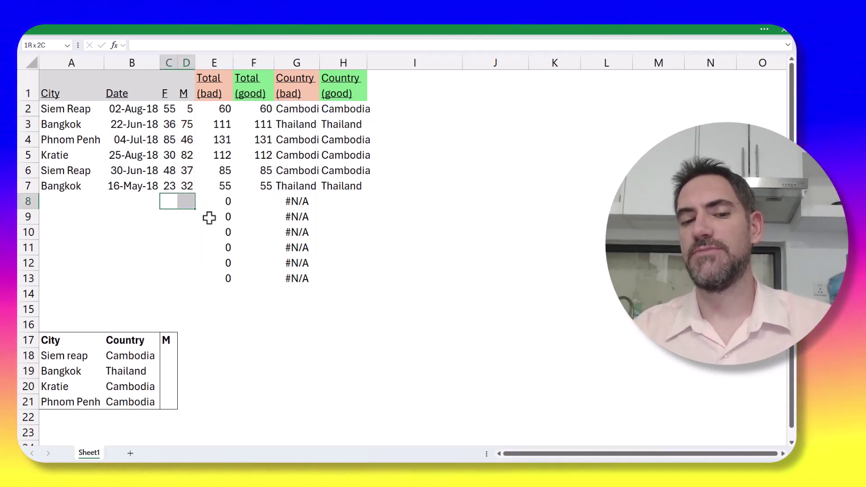
pyautogui.write('5')
pyautogui.press('Tab')
pyautogui.write('5')
pyautogui.press('Right')
pyautogui.press('Right')
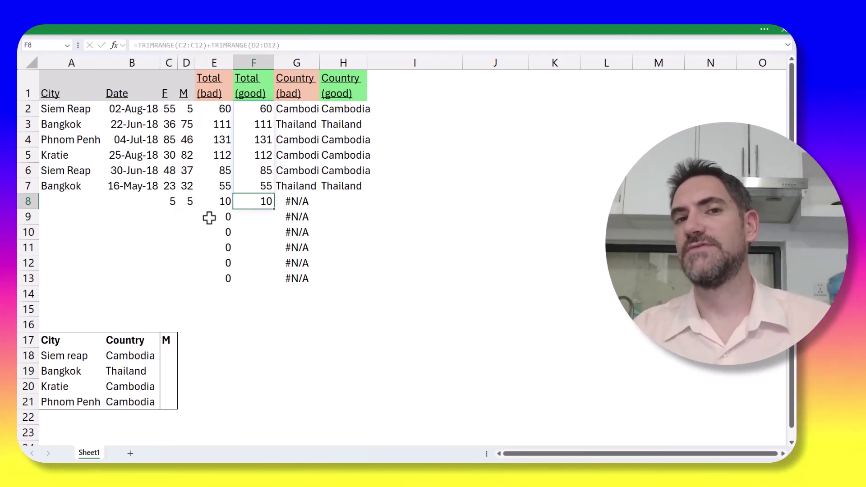
# Step: Inspect H2's XLOOKUP formula and its trimmed A2.:.A14 lookup range without changing it
pyautogui.click(339, 110)
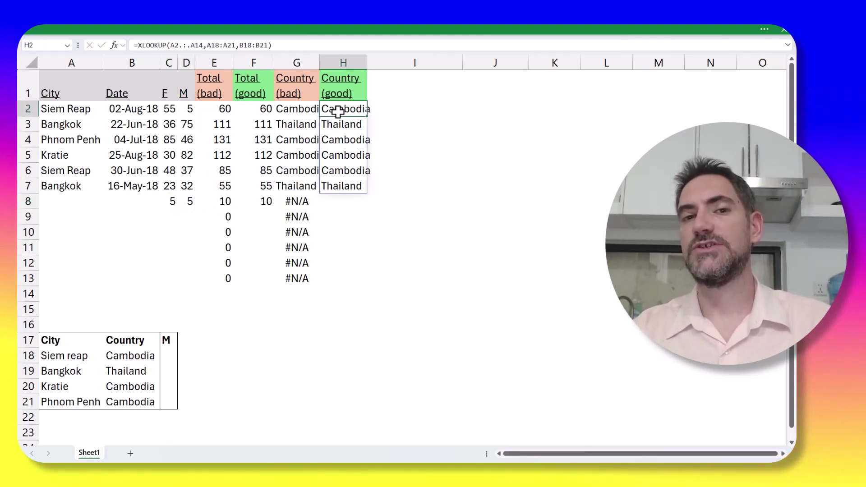
pyautogui.doubleClick(340, 111)
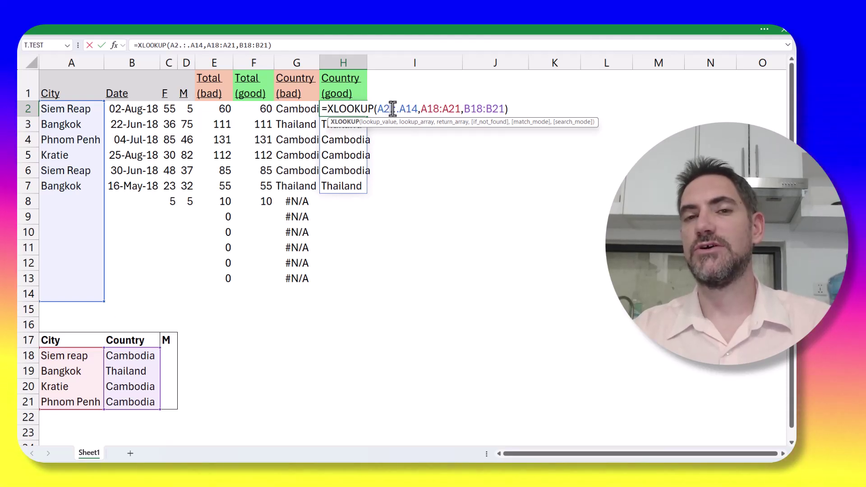
pyautogui.click(392, 109)
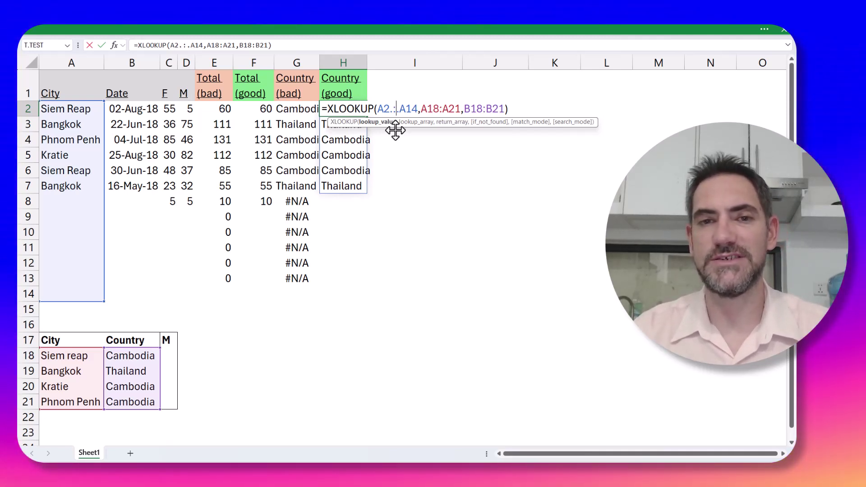
pyautogui.click(395, 135)
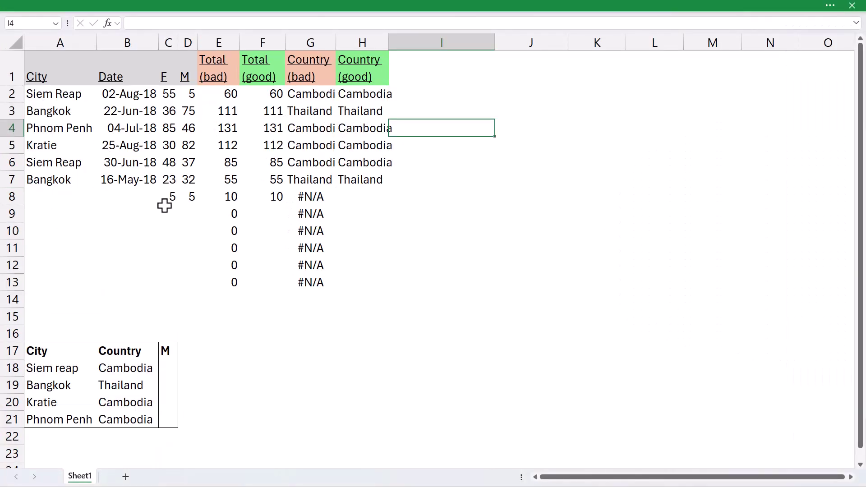
# Step: Check the new 5 in C8 and E9's =C9+D9 total formula
pyautogui.click(165, 202)
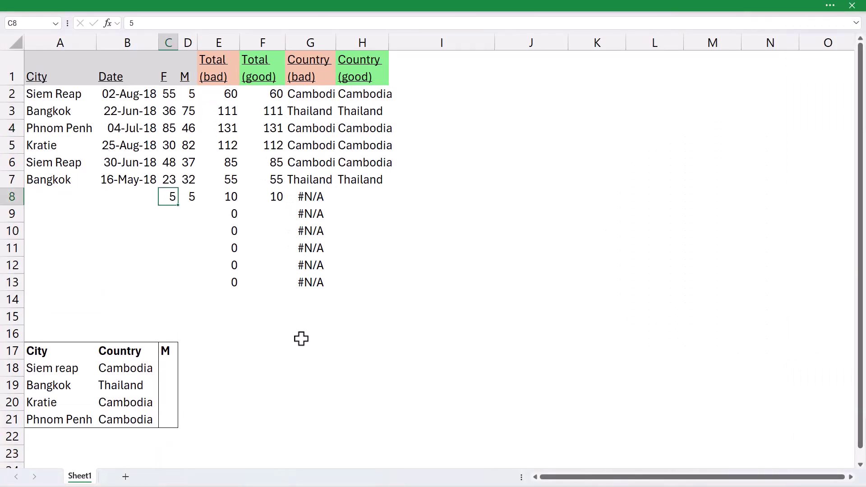
pyautogui.press('Right')
pyautogui.press('Right')
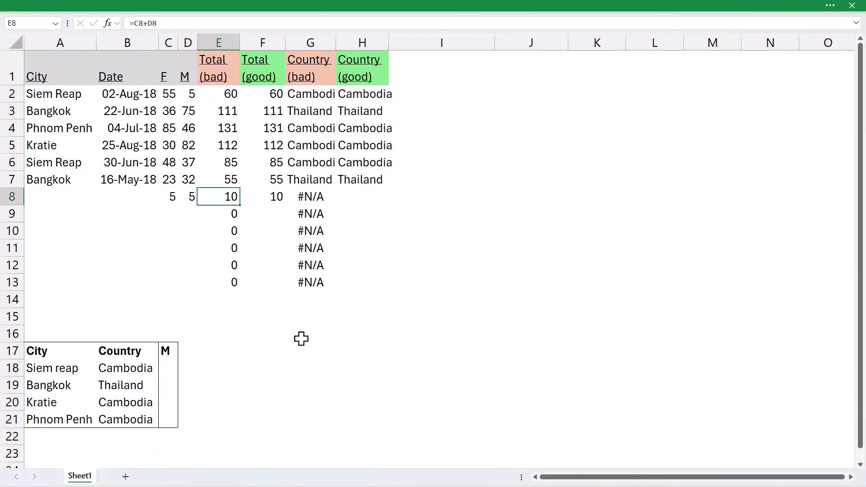
pyautogui.press('Down')
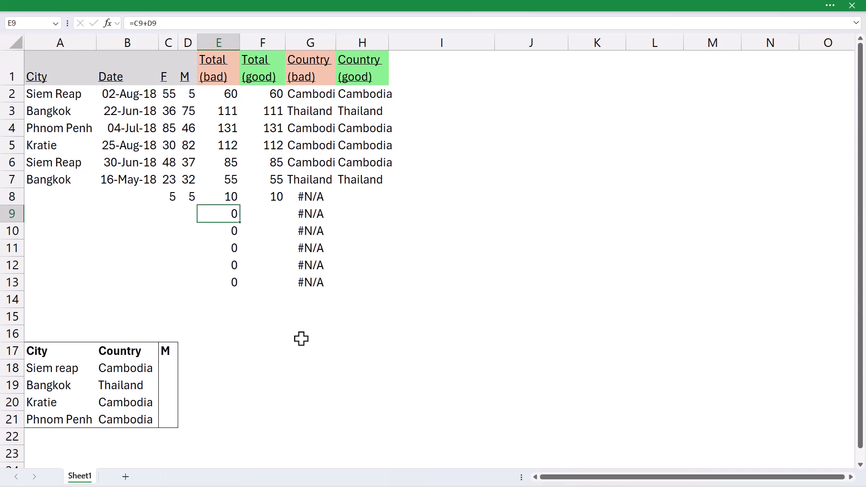
pyautogui.press('F2')
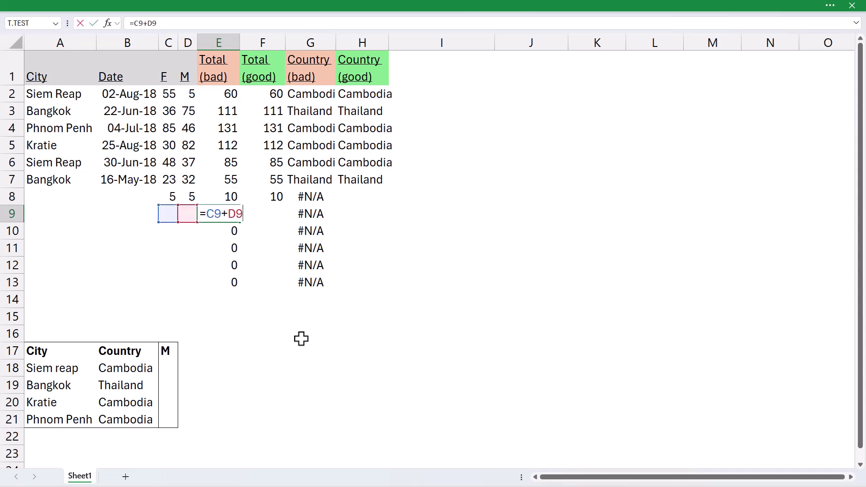
pyautogui.press('Escape')
pyautogui.press('Left')
pyautogui.press('Left')
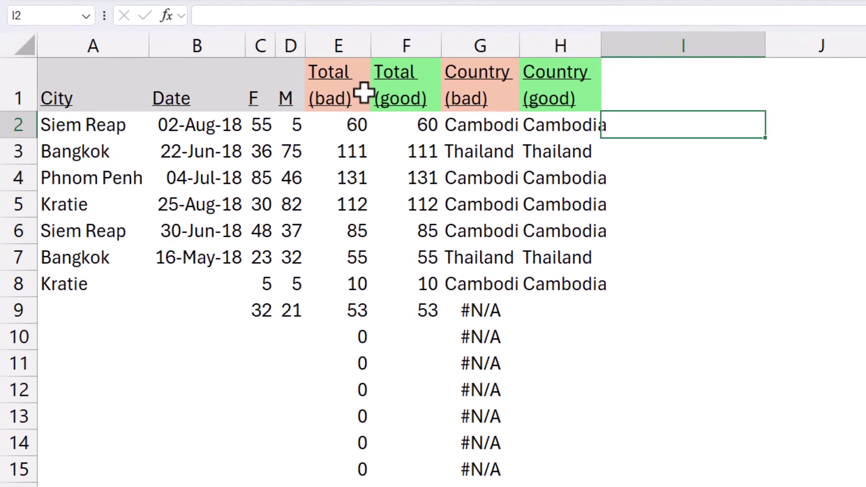
# Step: Clear all existing results in E2:I15
pyautogui.moveTo(355, 119); pyautogui.dragTo(610, 461)
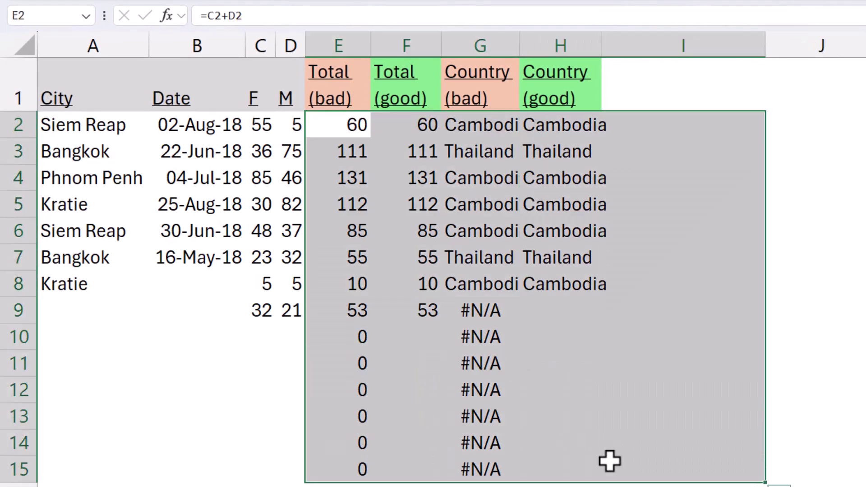
pyautogui.press('Delete')
pyautogui.press('Right')
pyautogui.press('Left')
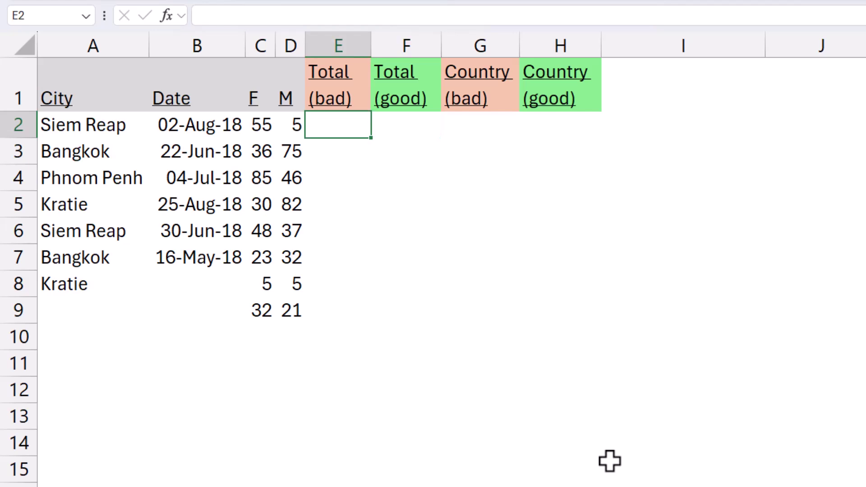
# Step: Enter =C2+D2 in E2 and fill it down to E15
pyautogui.write('=')
pyautogui.press('Left')
pyautogui.press('Left')
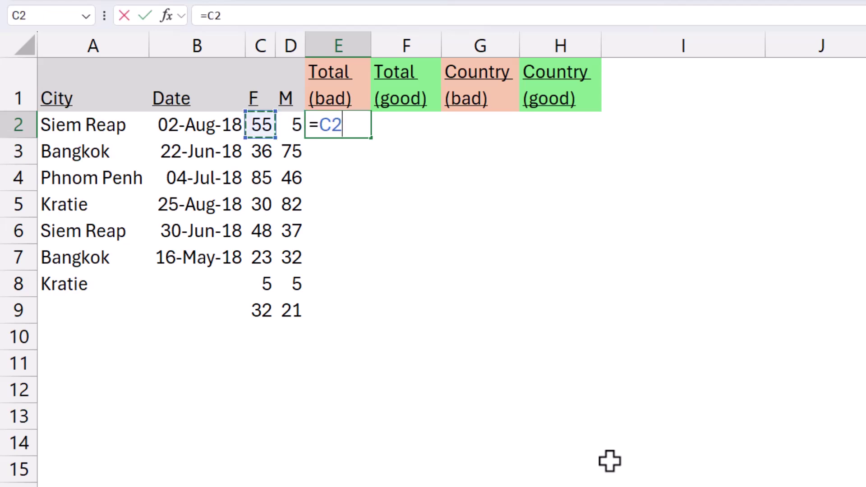
pyautogui.press('Left')
pyautogui.press('Return')
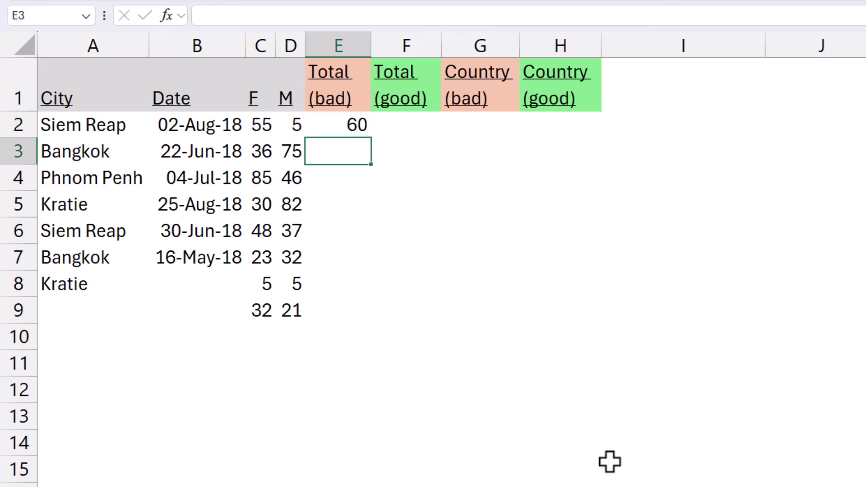
pyautogui.click(365, 123)
pyautogui.moveTo(371, 138); pyautogui.dragTo(341, 478)
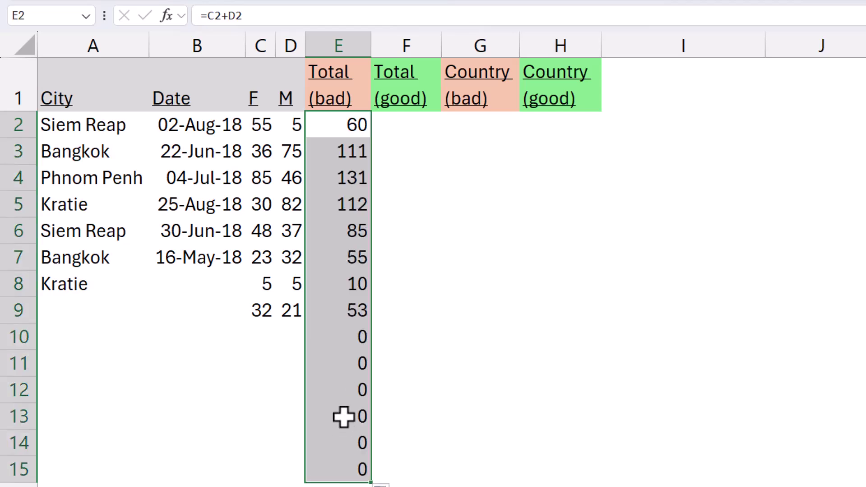
# Step: Insert a new empty column F before Total (good)
pyautogui.click(412, 40)
pyautogui.hotkey('ctrl', 'shift', '+')
pyautogui.press('Down')
pyautogui.press('Down')
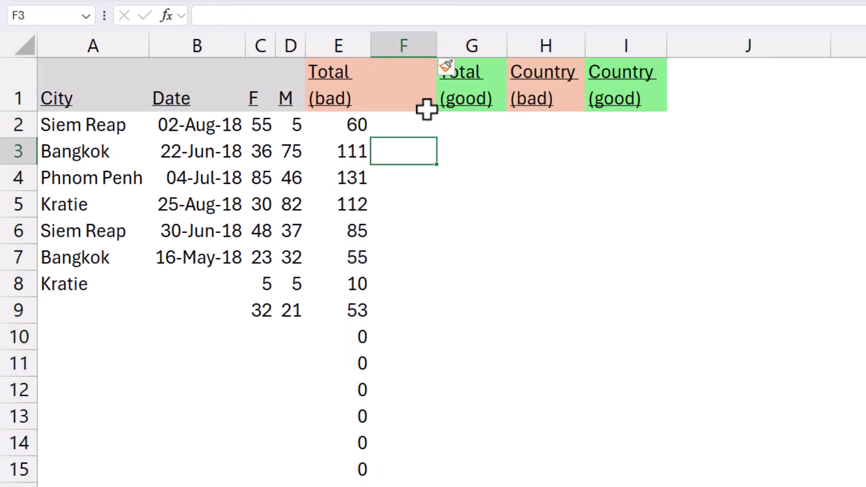
pyautogui.press('Up')
# Step: Enter =IF(C2="","",C2+D2) in F2 and fill it down to F15
pyautogui.write('=i')
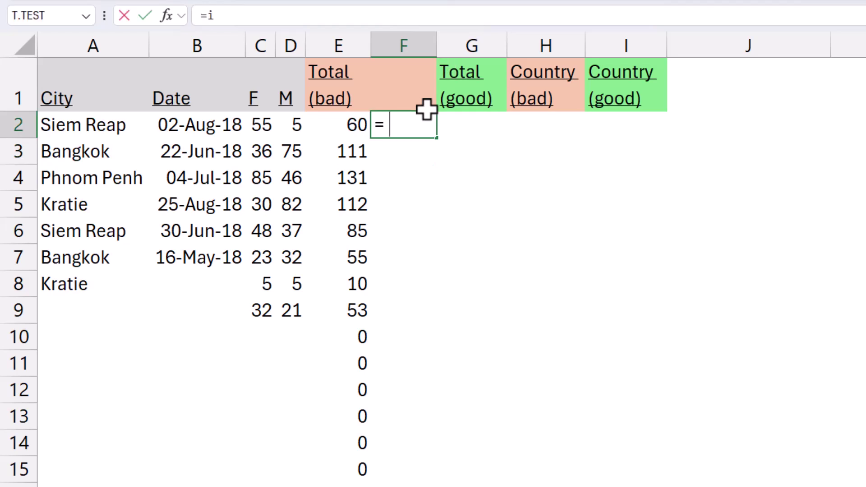
pyautogui.write('f(')
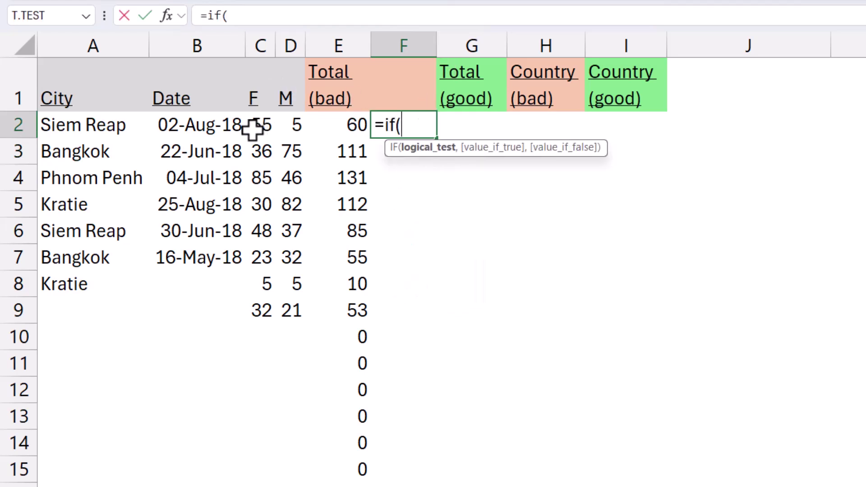
pyautogui.click(263, 127)
pyautogui.write('=')
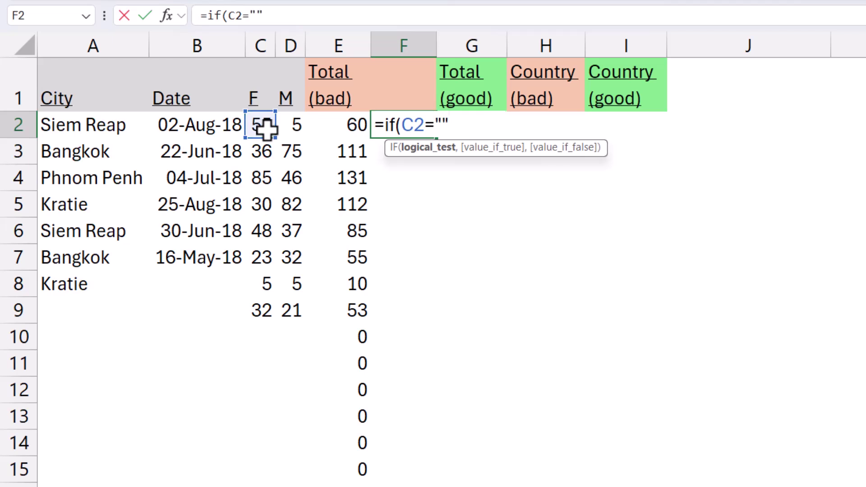
pyautogui.write('"",')
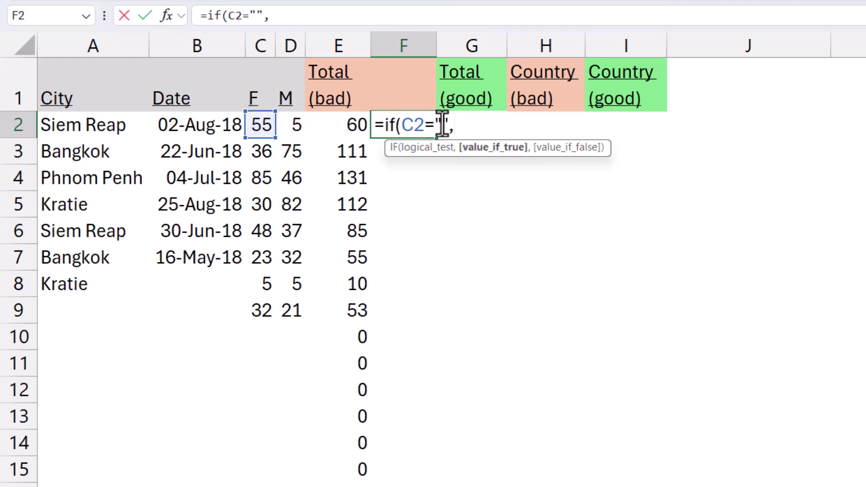
pyautogui.write('"')
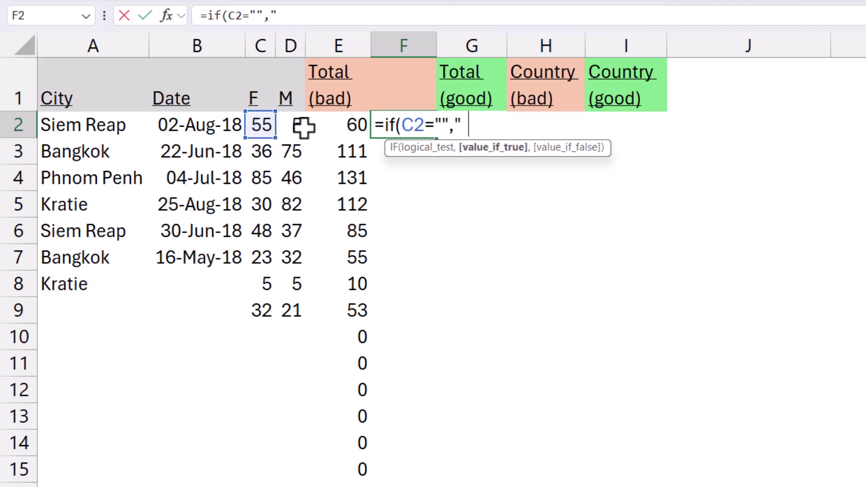
pyautogui.write('",')
pyautogui.click(264, 125)
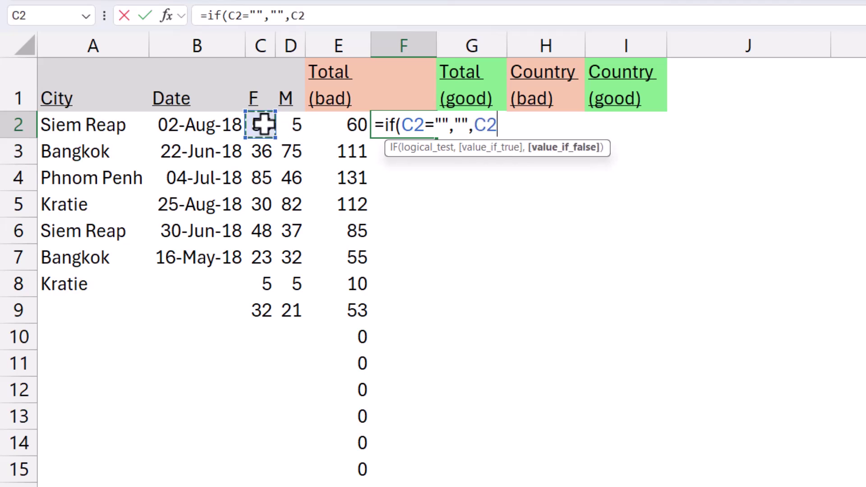
pyautogui.write('+')
pyautogui.click(293, 131)
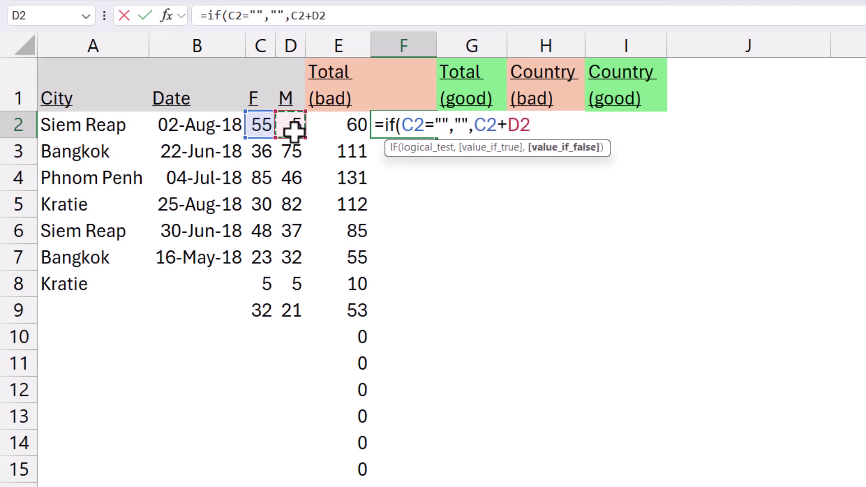
pyautogui.write(')')
pyautogui.press('Return')
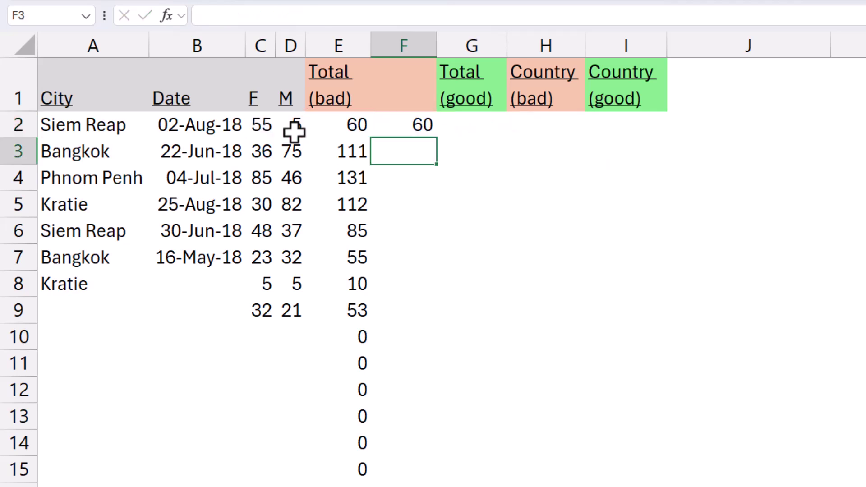
pyautogui.click(429, 129)
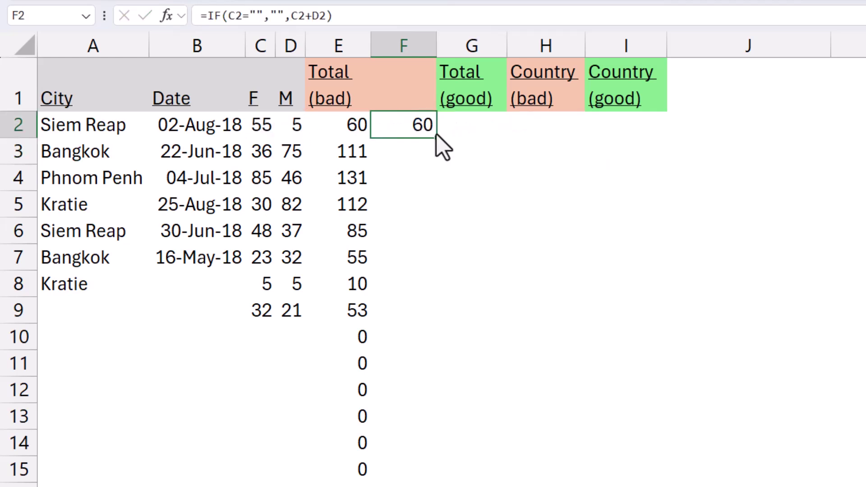
pyautogui.moveTo(436, 137); pyautogui.dragTo(431, 480)
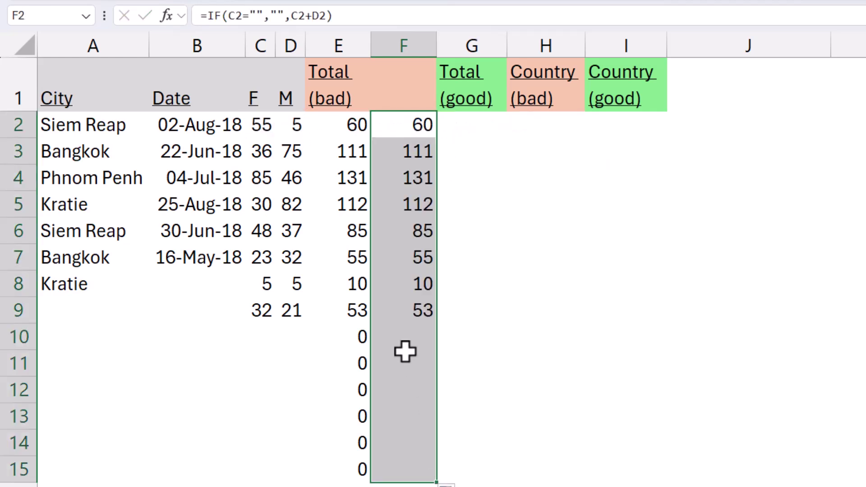
pyautogui.click(407, 337)
# Step: Enter =TRIMRANGE(C2:C15)+TRIMRANGE(D2:D15) in G2 so totals spill only through row 9
pyautogui.click(485, 132)
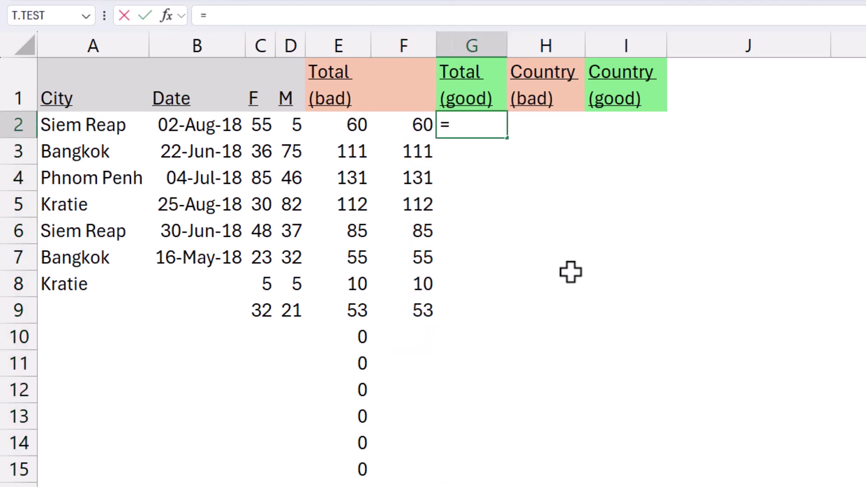
pyautogui.write('=trimr')
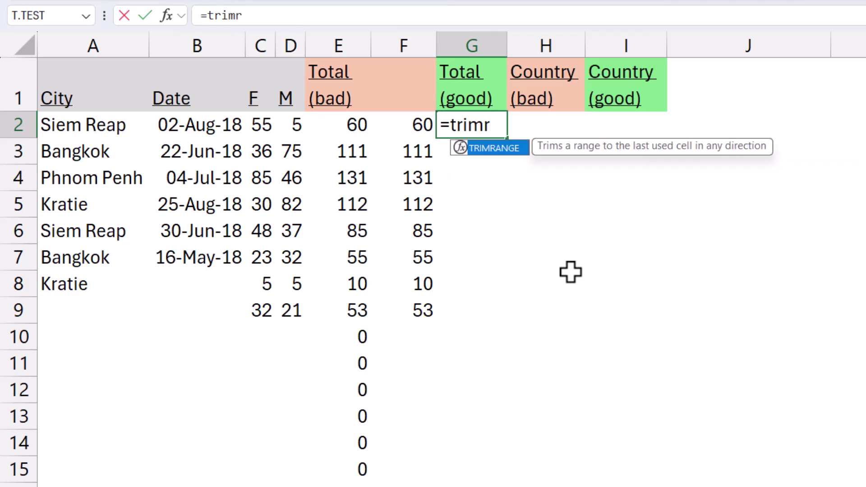
pyautogui.press('Tab')
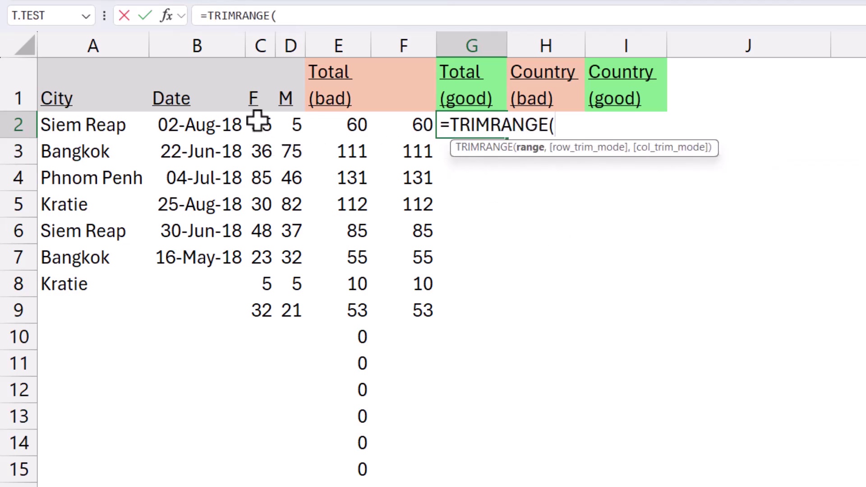
pyautogui.moveTo(257, 120); pyautogui.dragTo(252, 464)
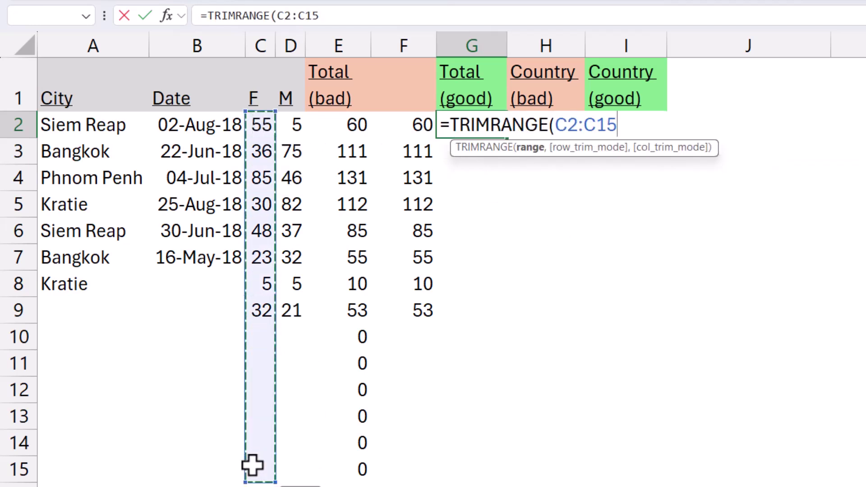
pyautogui.write(')+trimr')
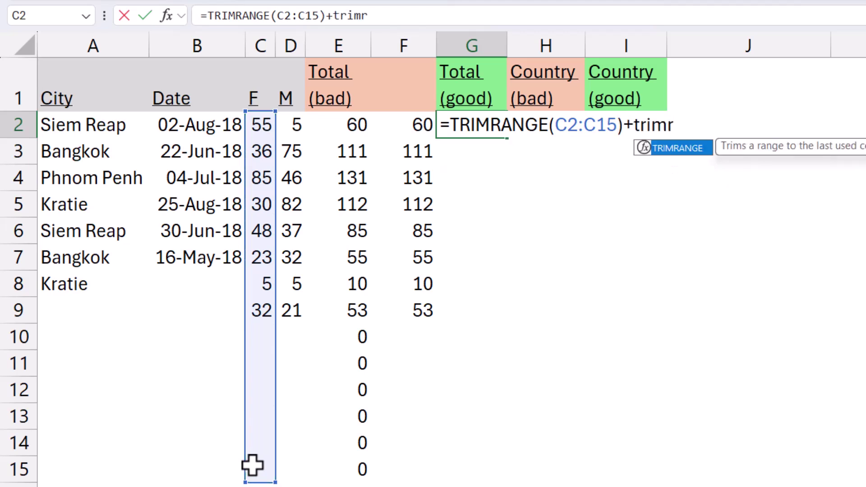
pyautogui.press('Tab')
pyautogui.moveTo(290, 131); pyautogui.dragTo(291, 468)
pyautogui.write(')')
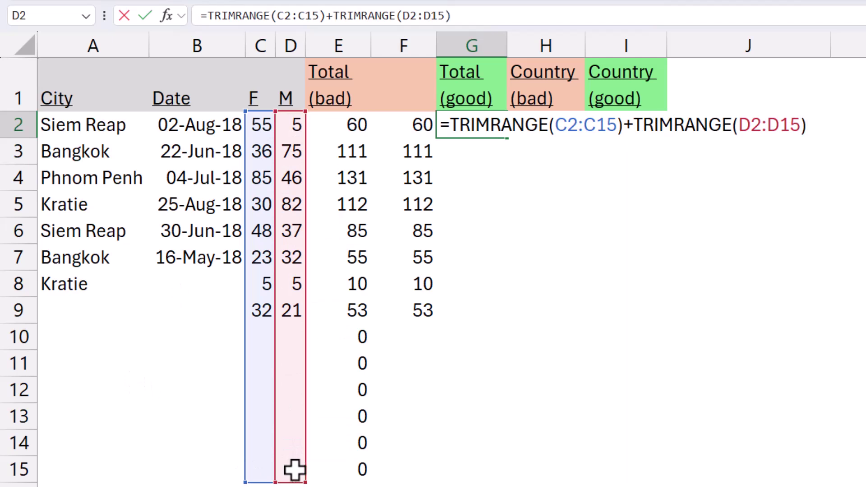
pyautogui.press('Return')
pyautogui.press('Up')
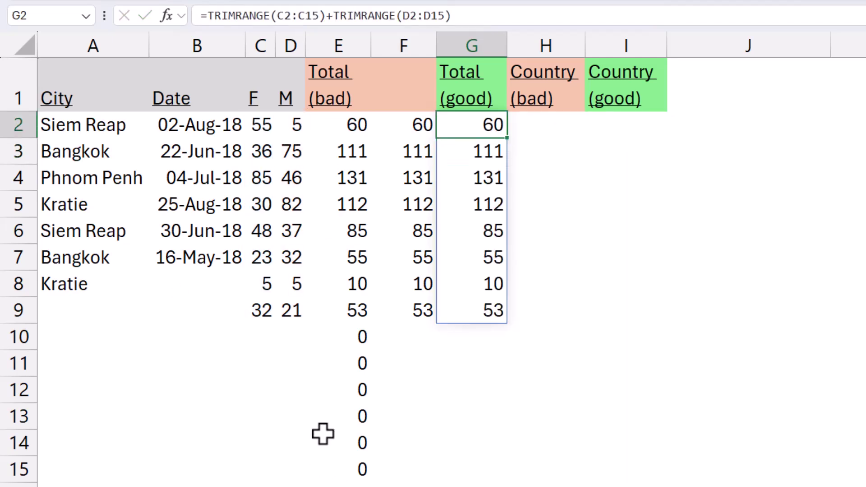
# Step: Enter 73 in C10 and compare row 10's E and F totals with the zeros below
pyautogui.click(266, 333)
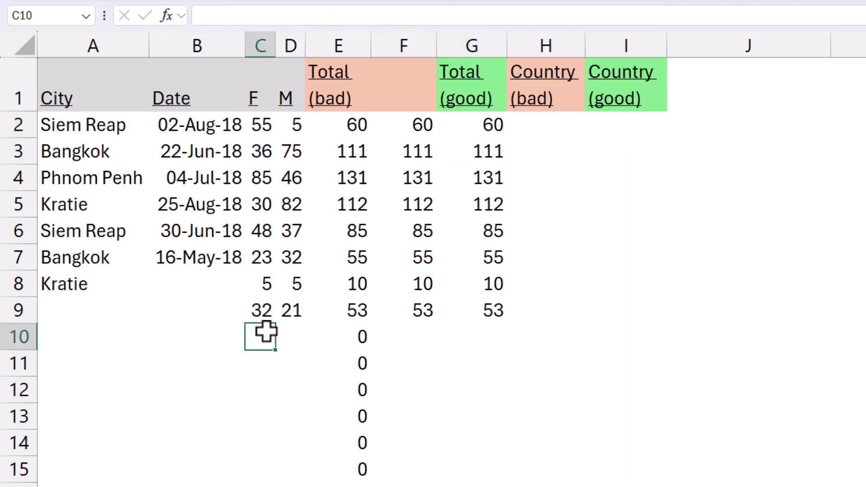
pyautogui.press('Return')
pyautogui.click(264, 334)
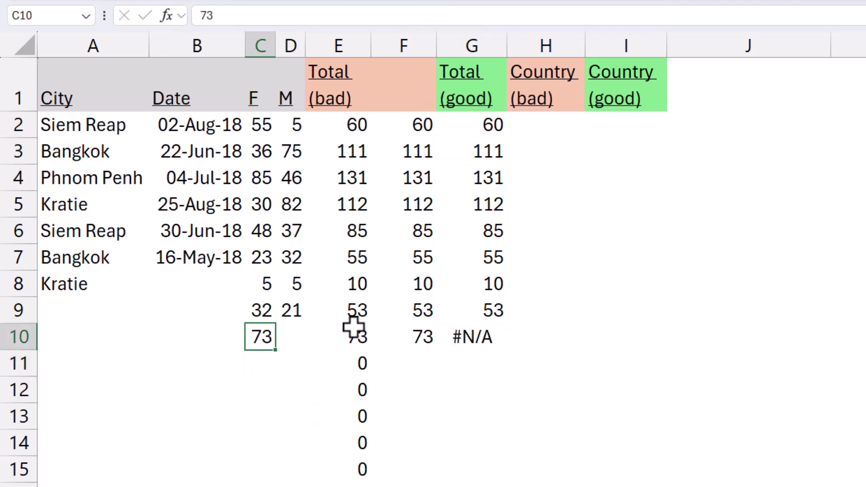
pyautogui.click(363, 340)
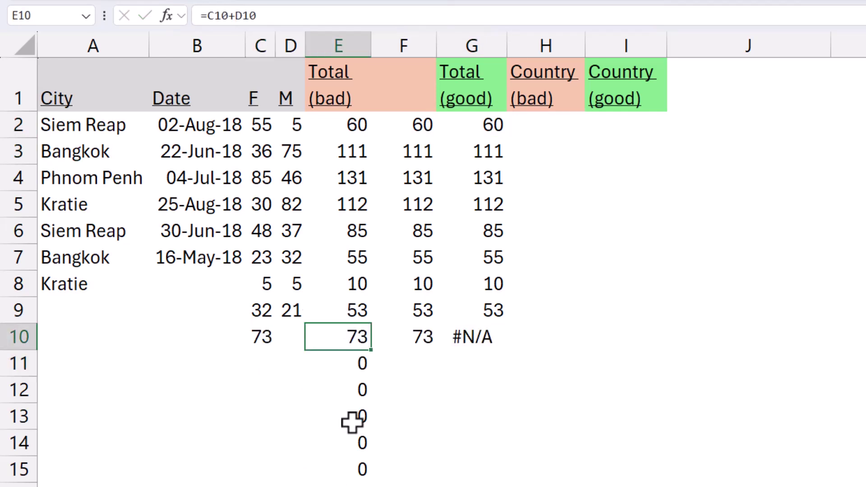
pyautogui.moveTo(357, 364); pyautogui.dragTo(355, 472)
pyautogui.click(409, 334)
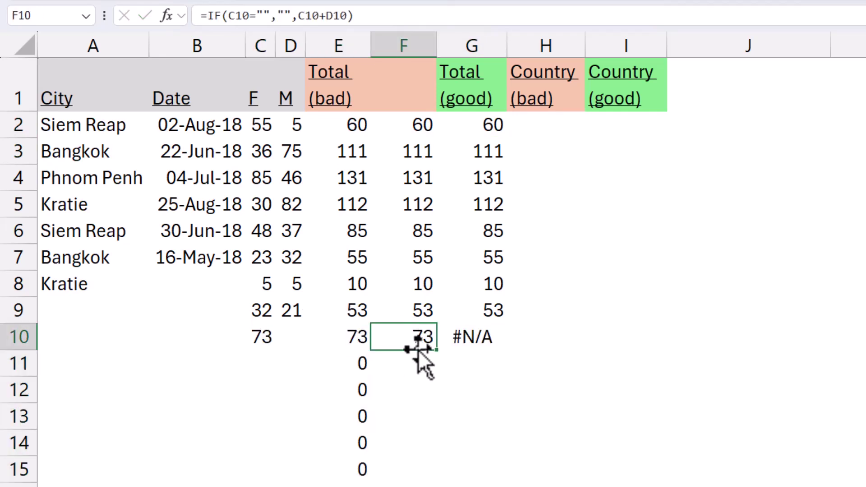
# Step: Rename the F1 header to IF="" and the G1 header to TRIM RANGE
pyautogui.click(402, 95)
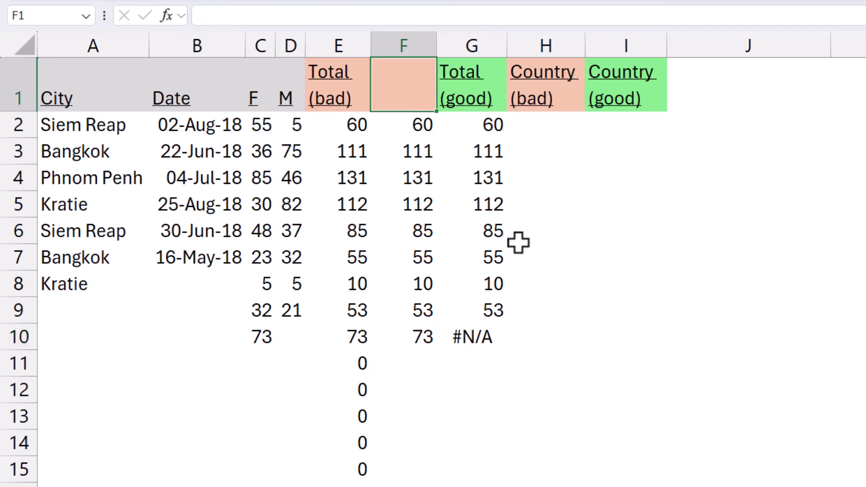
pyautogui.write('IF')
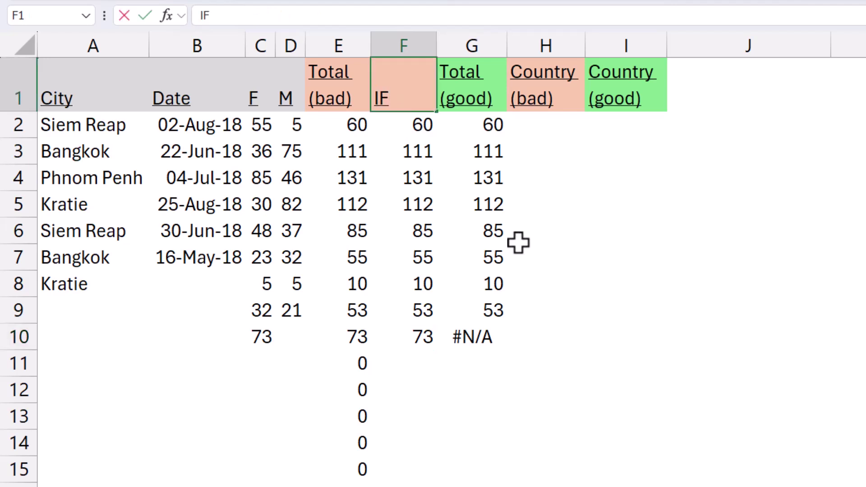
pyautogui.write('=""')
pyautogui.press('Return')
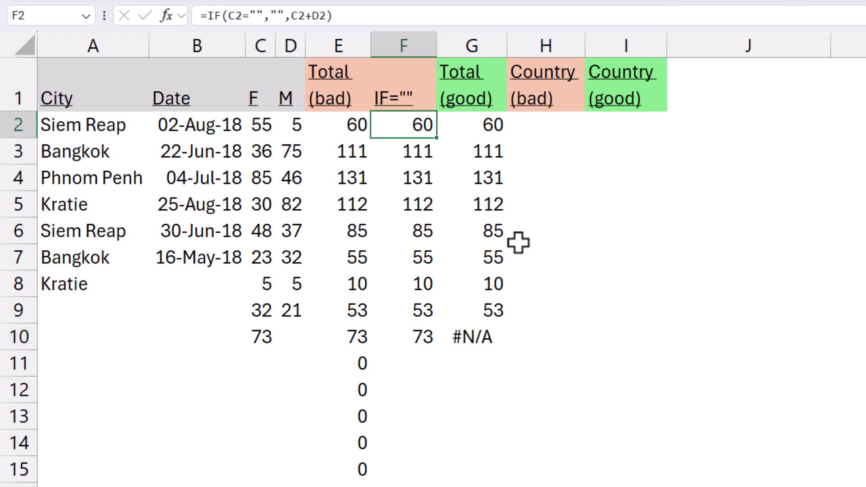
pyautogui.press('Up')
pyautogui.press('Right')
pyautogui.write('T')
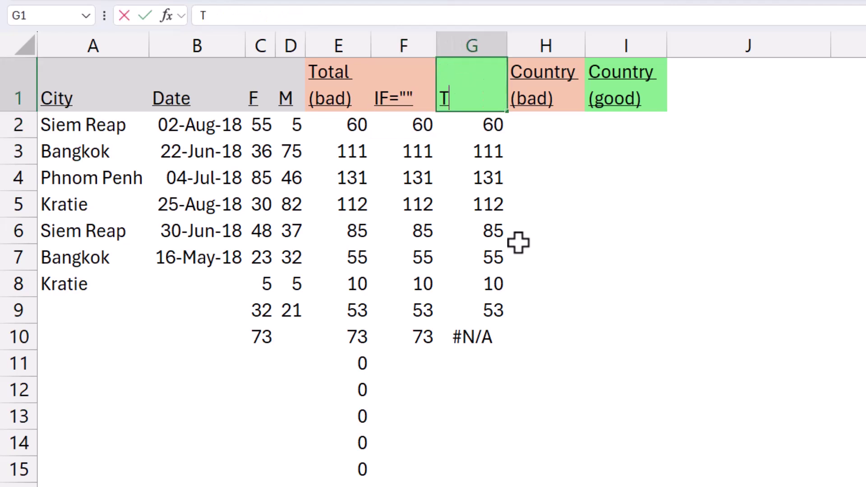
pyautogui.write('RIMRANGE')
pyautogui.press('Return')
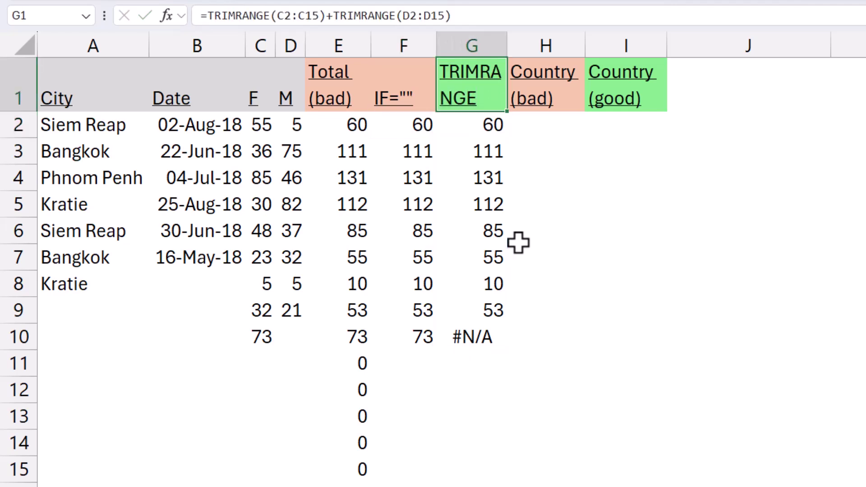
pyautogui.press('Up')
pyautogui.doubleClick(481, 68)
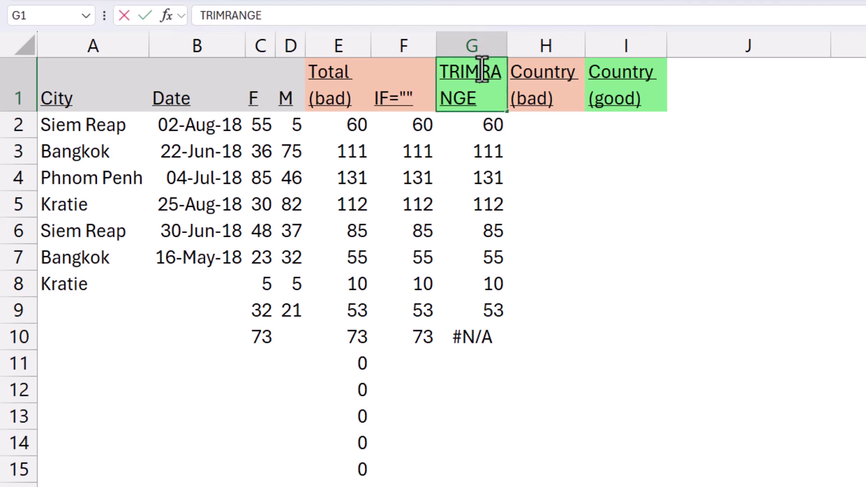
# Step: Compare the TRIMRANGE formula in G2 with the IF formulas in F10 and F2
pyautogui.click(508, 118)
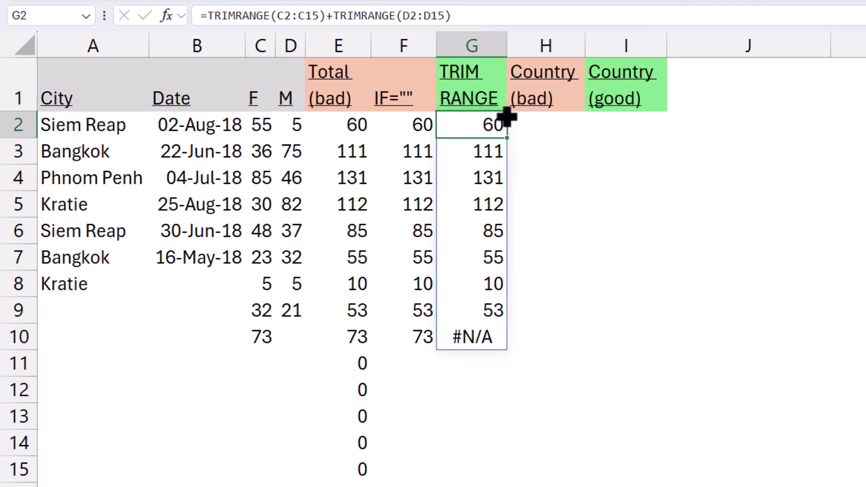
pyautogui.click(412, 332)
pyautogui.click(406, 135)
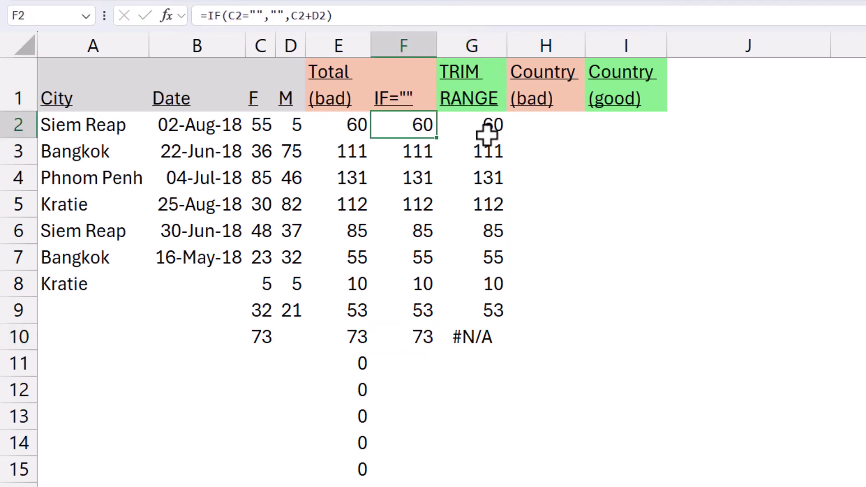
pyautogui.click(488, 132)
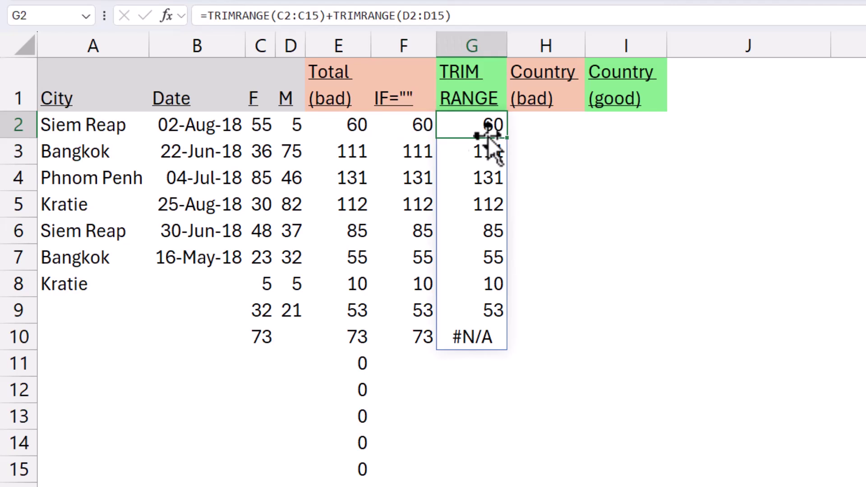
# Step: Enter 42 in D10 and confirm every row 10 total, including the spill, shows 115
pyautogui.click(292, 334)
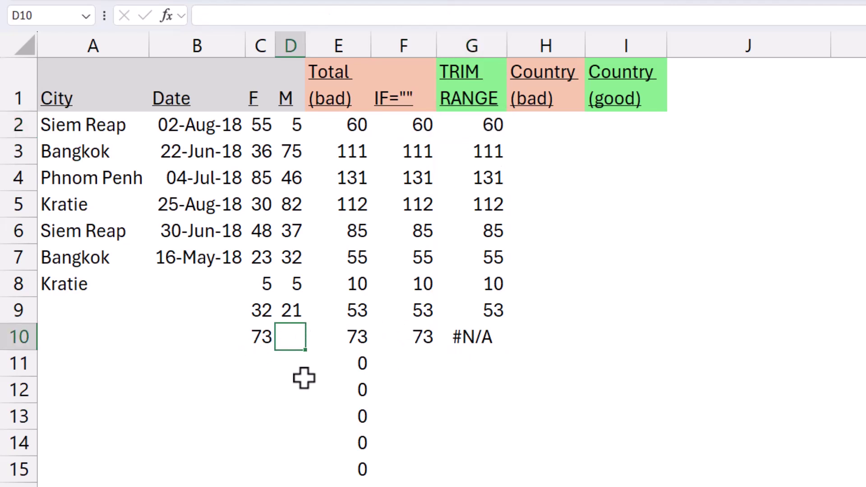
pyautogui.press('Return')
pyautogui.press('Up')
pyautogui.press('Right')
pyautogui.press('Right')
pyautogui.press('Right')
pyautogui.press('Right')
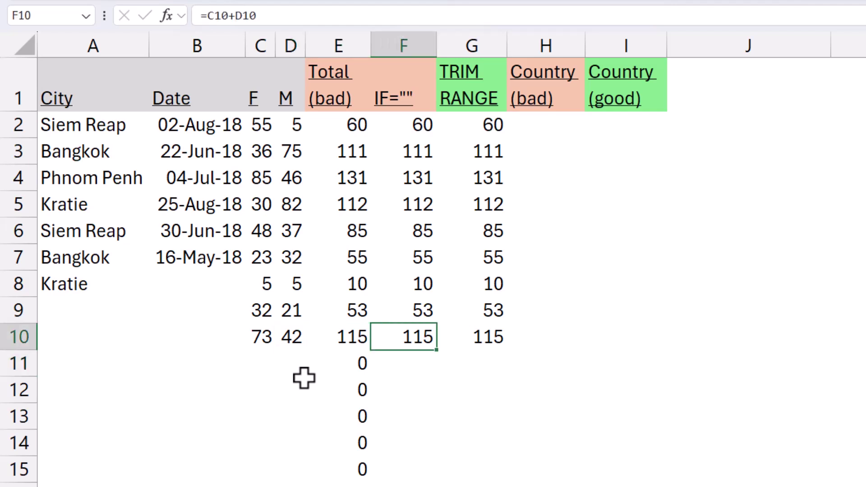
pyautogui.press('Left')
pyautogui.press('Left')
pyautogui.press('Right')
pyautogui.press('Right')
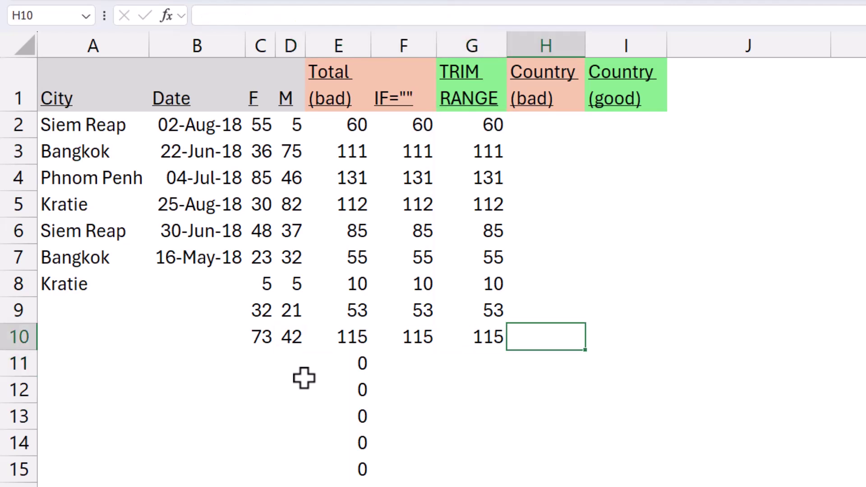
pyautogui.press('Left')
pyautogui.press('Up')
pyautogui.press('Up')
pyautogui.press('Up')
pyautogui.press('Up')
pyautogui.press('Up')
pyautogui.press('Up')
pyautogui.press('Up')
pyautogui.press('Up')
pyautogui.press('Up')
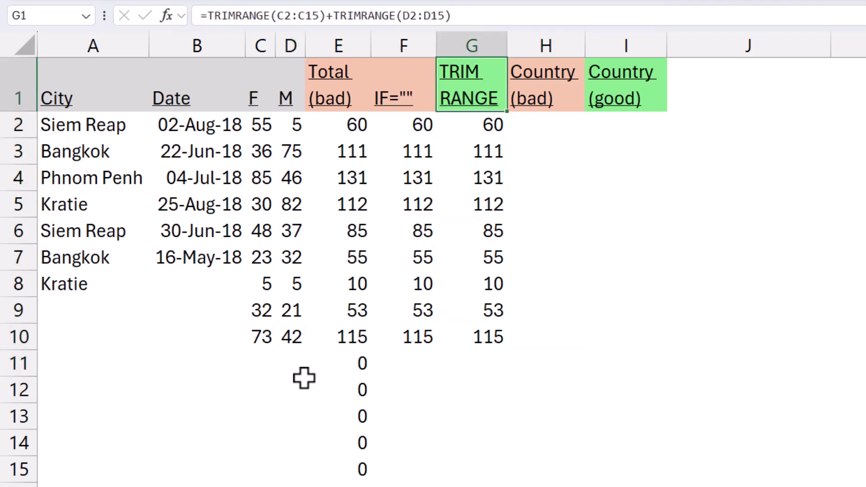
pyautogui.press('Down')
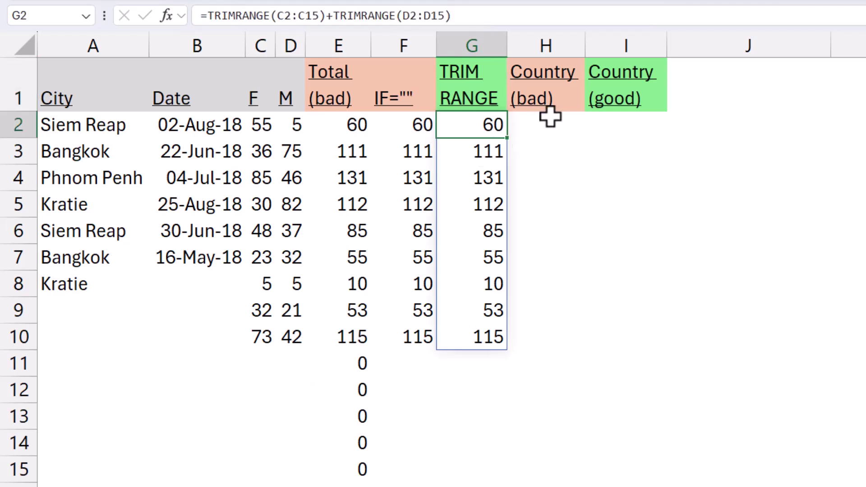
# Step: Start an XLOOKUP in H2 that looks up A2 in the absolute range $A$18:$A$21
pyautogui.click(568, 123)
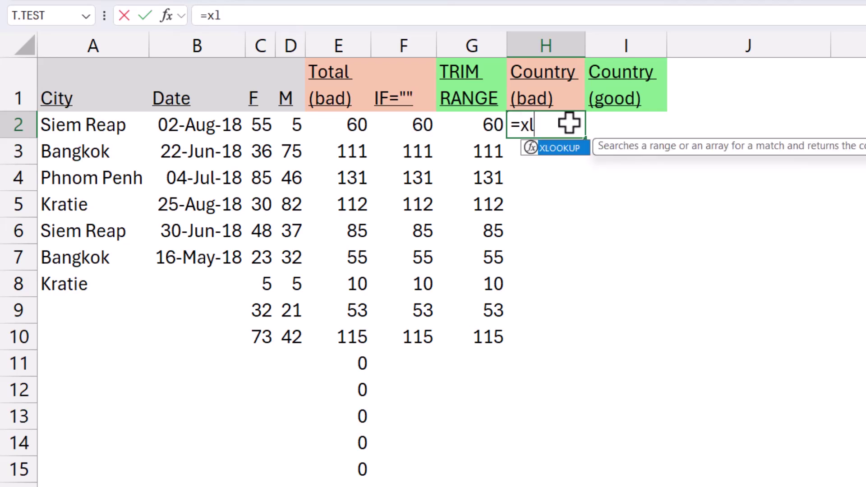
pyautogui.press('Tab')
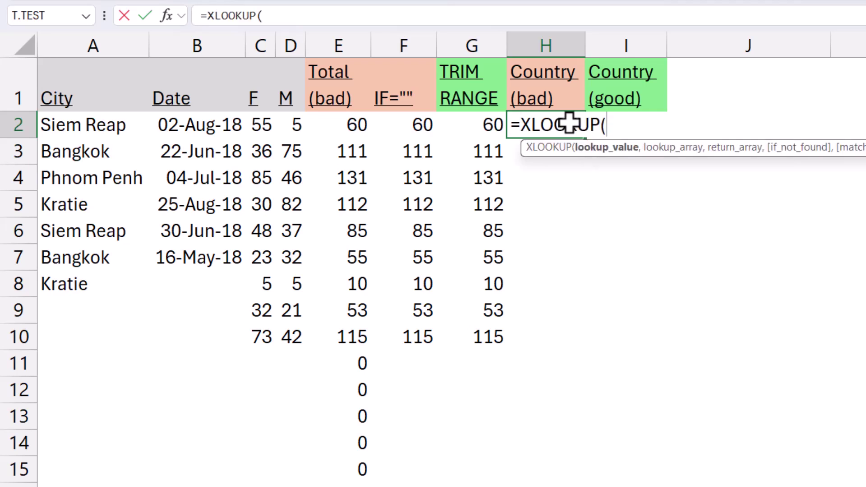
pyautogui.click(133, 128)
pyautogui.write(',')
pyautogui.scroll(-5, 130, 324)
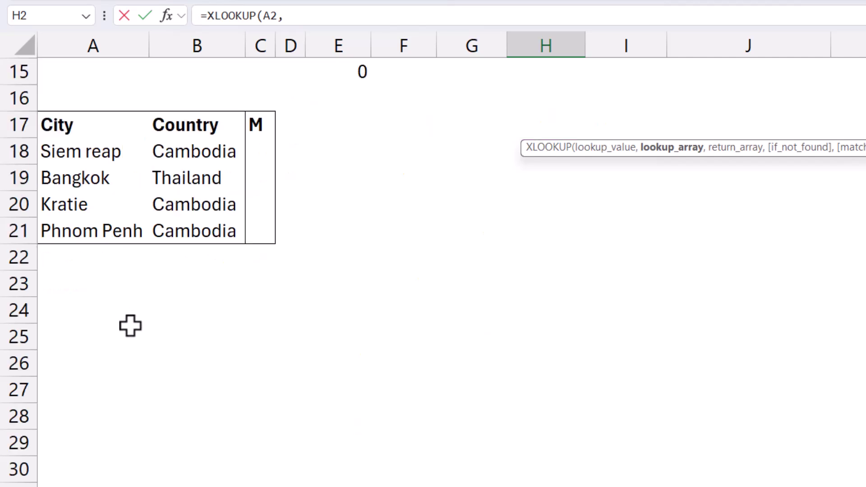
pyautogui.moveTo(87, 150); pyautogui.dragTo(104, 244)
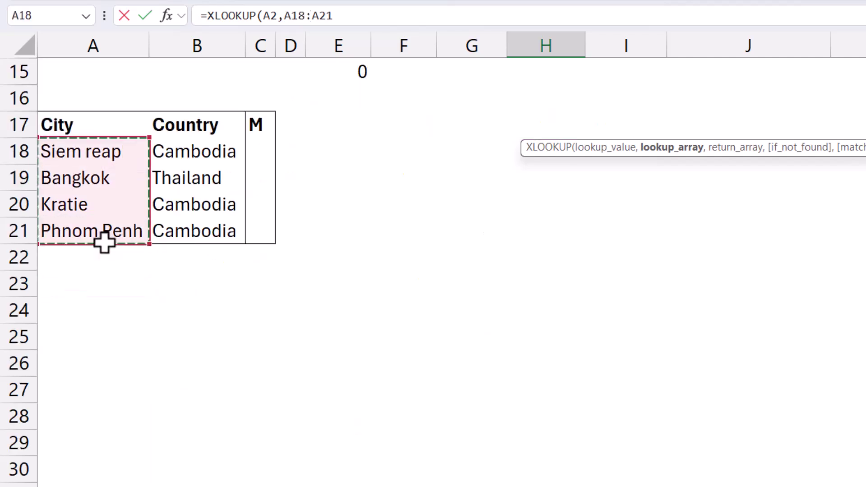
pyautogui.press('F4')
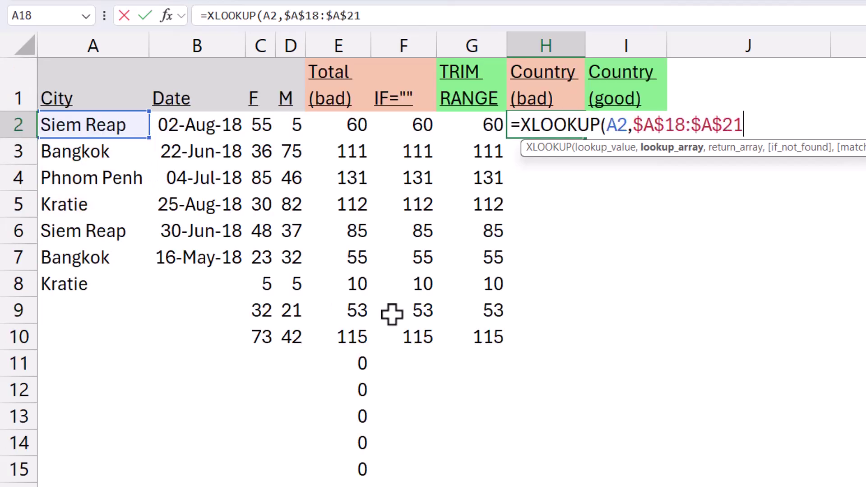
# Step: Complete it with return range $B$18:$B$21 and fill the formula down to H15
pyautogui.write(',')
pyautogui.scroll(-5, 193, 352)
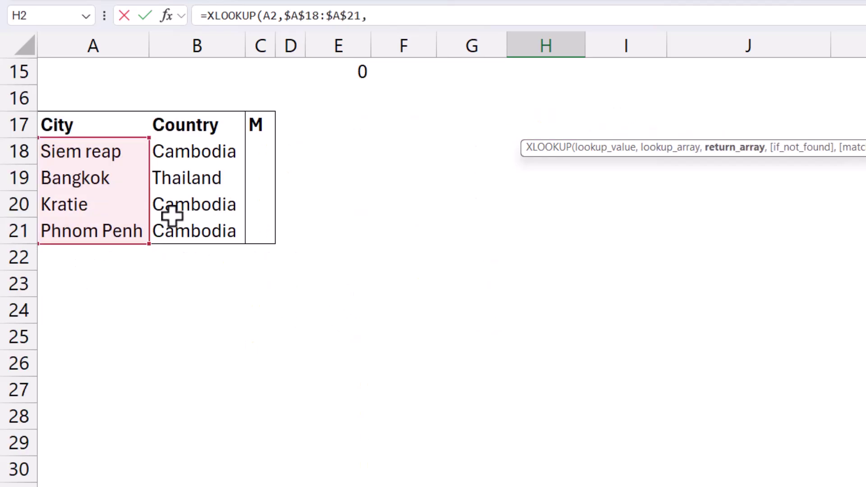
pyautogui.moveTo(199, 150); pyautogui.dragTo(209, 237)
pyautogui.press('F4')
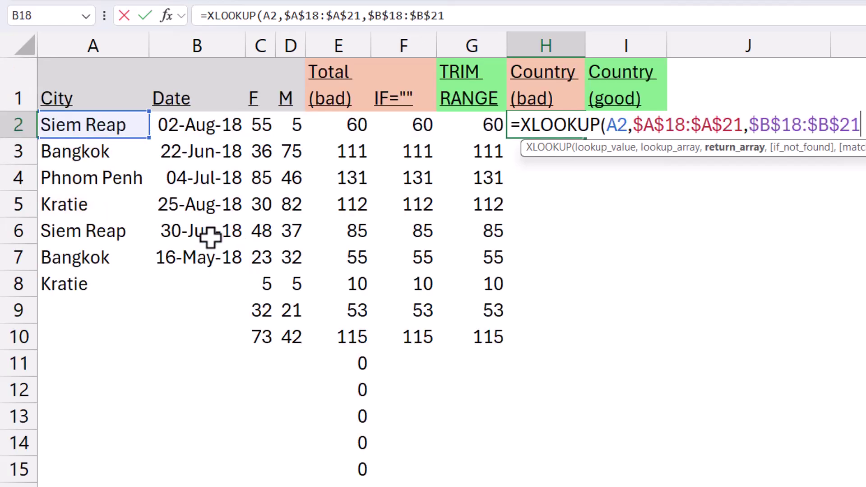
pyautogui.write(')')
pyautogui.press('Return')
pyautogui.press('Up')
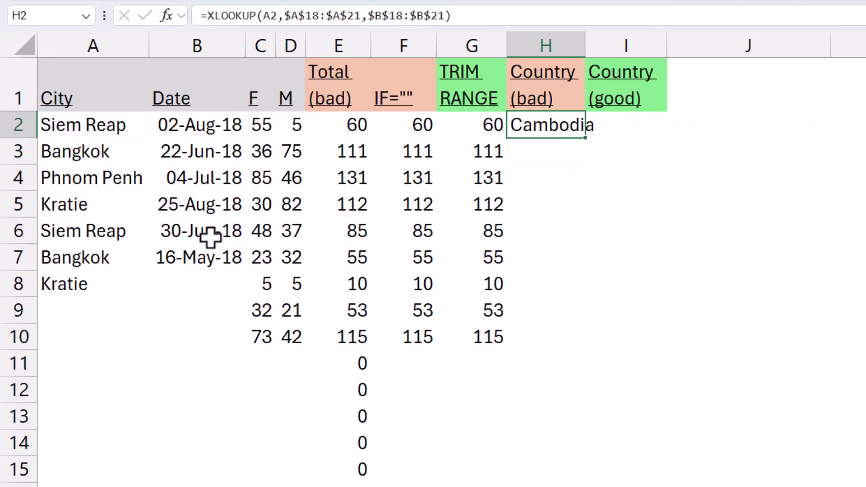
pyautogui.moveTo(584, 137); pyautogui.dragTo(551, 481)
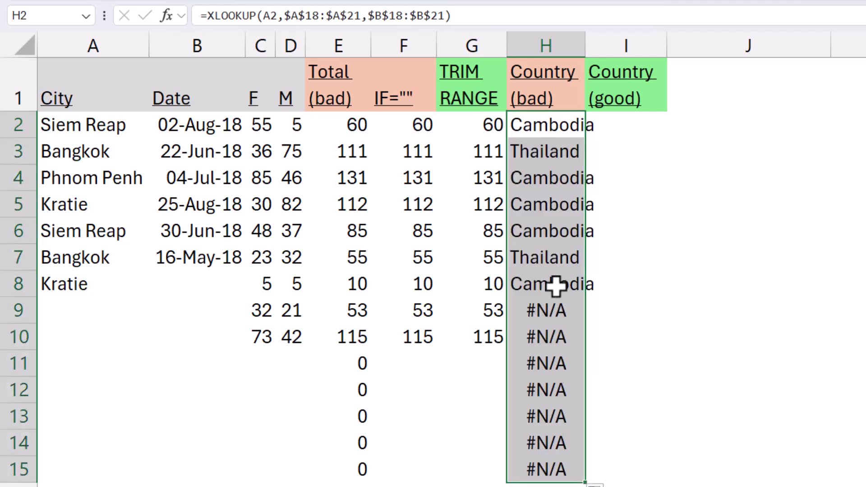
# Step: Enter Bangkok as the city in A9, replacing an initial London entry
pyautogui.click(557, 363)
pyautogui.click(560, 414)
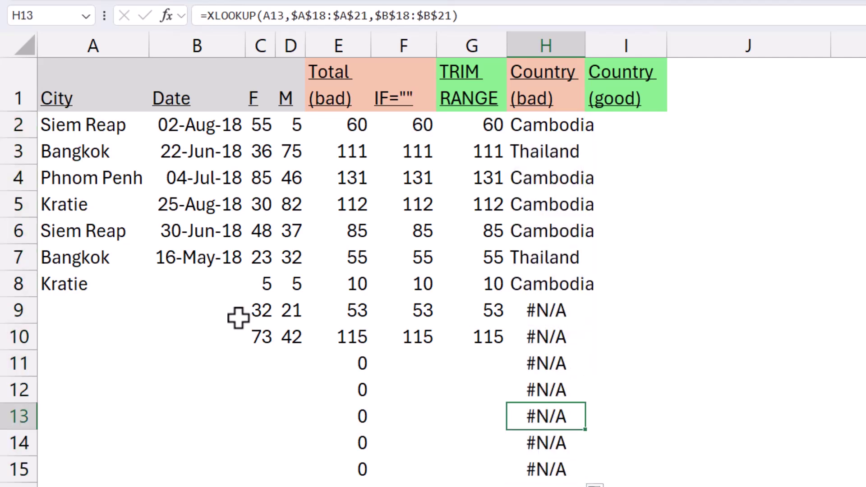
pyautogui.click(86, 313)
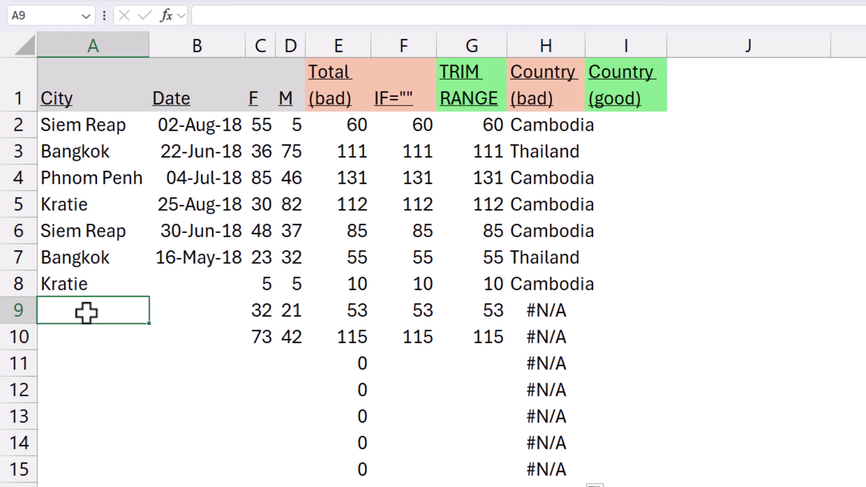
pyautogui.press('Return')
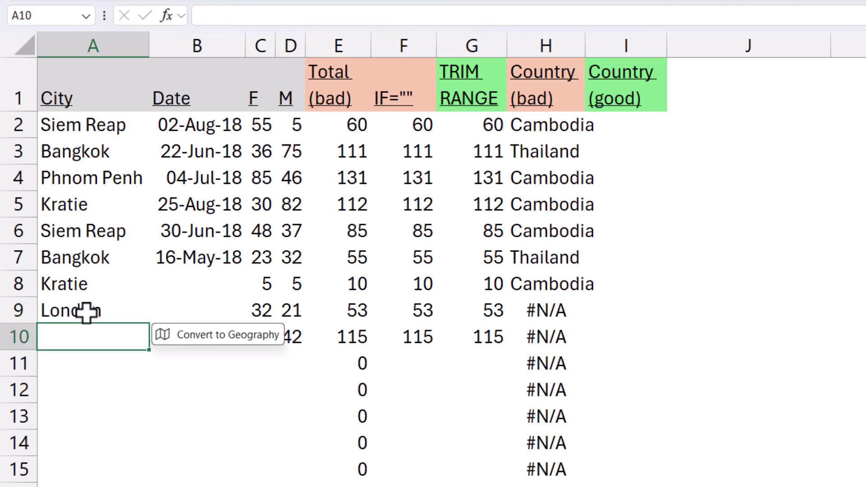
pyautogui.click(86, 312)
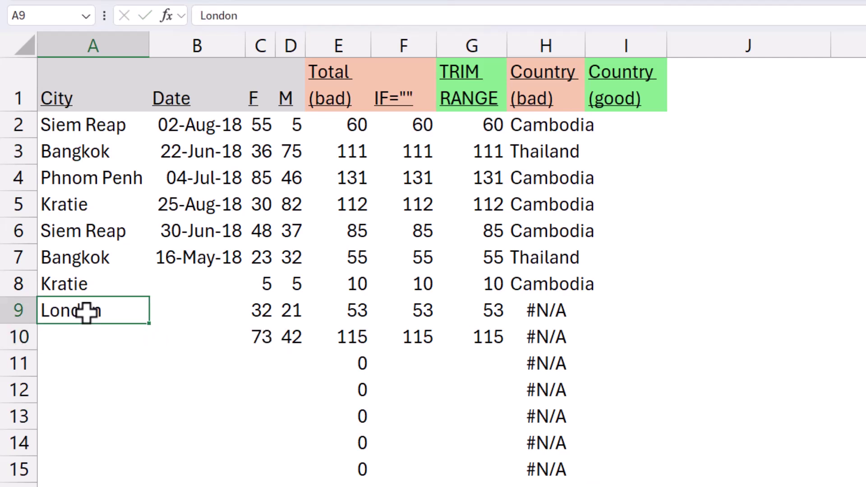
pyautogui.write('Bangkok')
pyautogui.press('Return')
pyautogui.click(85, 311)
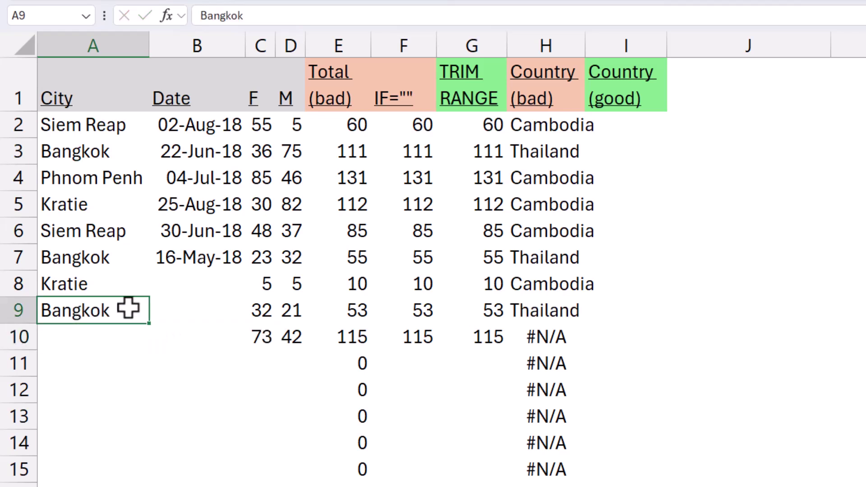
# Step: Review H9's Thailand lookup and the remaining #N/A results in H10:H15
pyautogui.click(562, 315)
pyautogui.moveTo(552, 336); pyautogui.dragTo(560, 469)
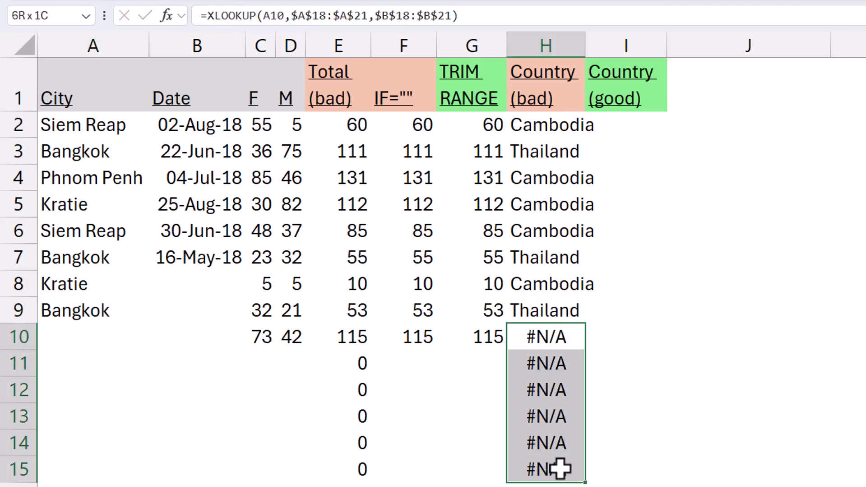
pyautogui.click(632, 133)
# Step: Auto-fit column H to the country names and review F2's IF formula
pyautogui.doubleClick(585, 36)
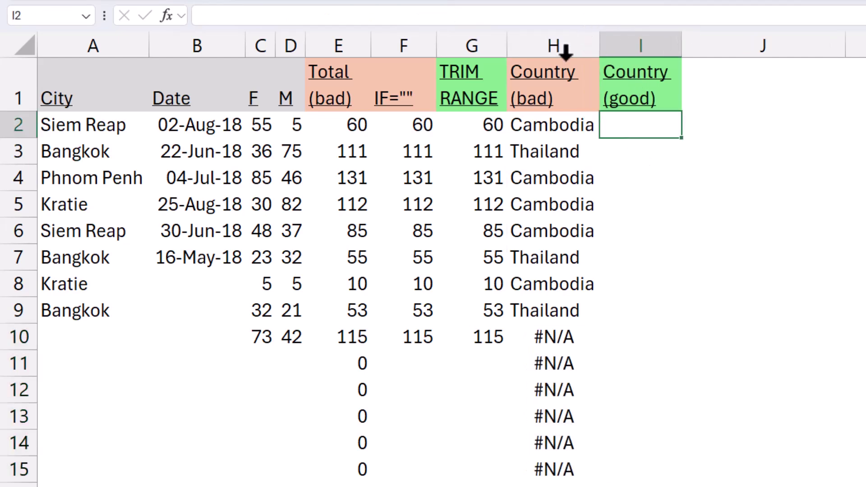
pyautogui.click(418, 124)
pyautogui.doubleClick(418, 124)
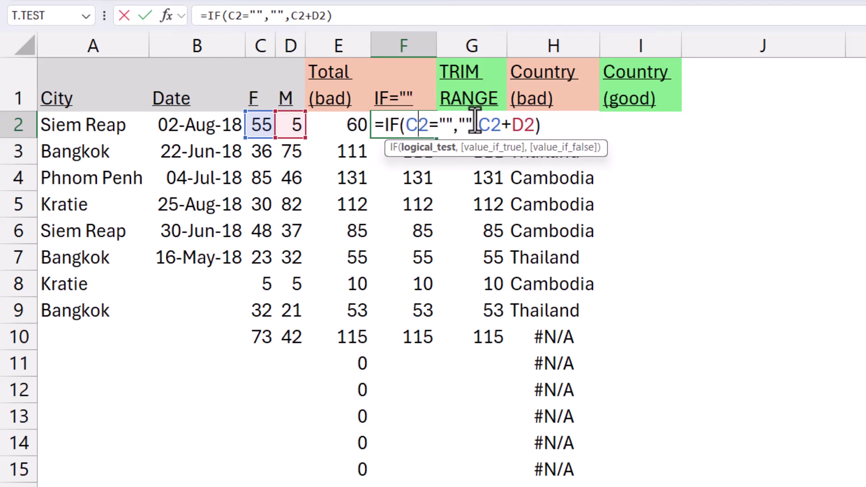
pyautogui.press('Escape')
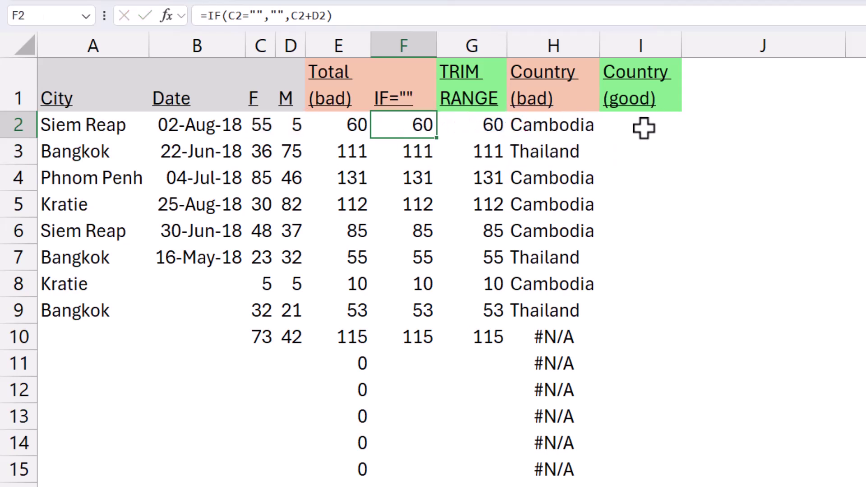
# Step: Enter =XLOOKUP(TRIMRANGE(A2:A15),A18:A21,B18:B21) in I2 so countries spill without #N/A
pyautogui.click(643, 126)
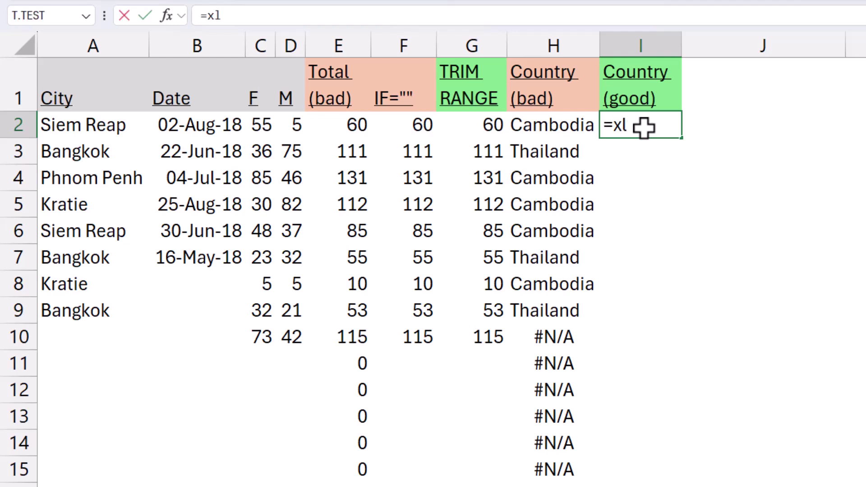
pyautogui.write('=xl')
pyautogui.press('Tab')
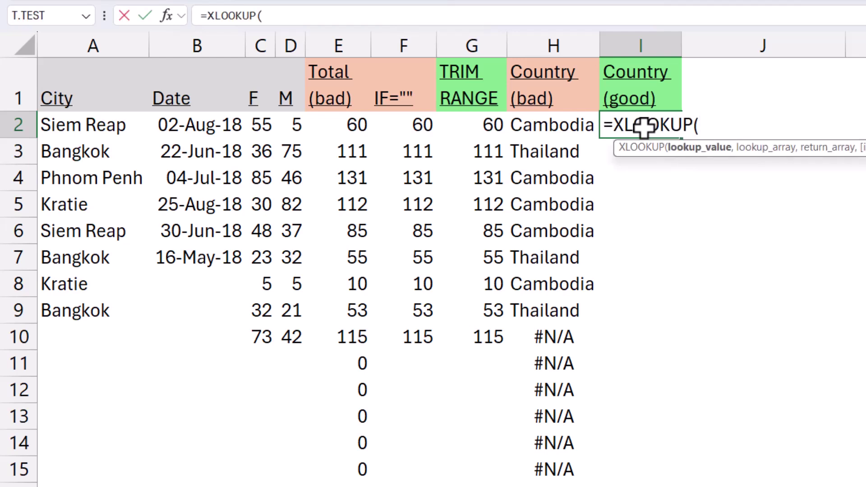
pyautogui.write('trim')
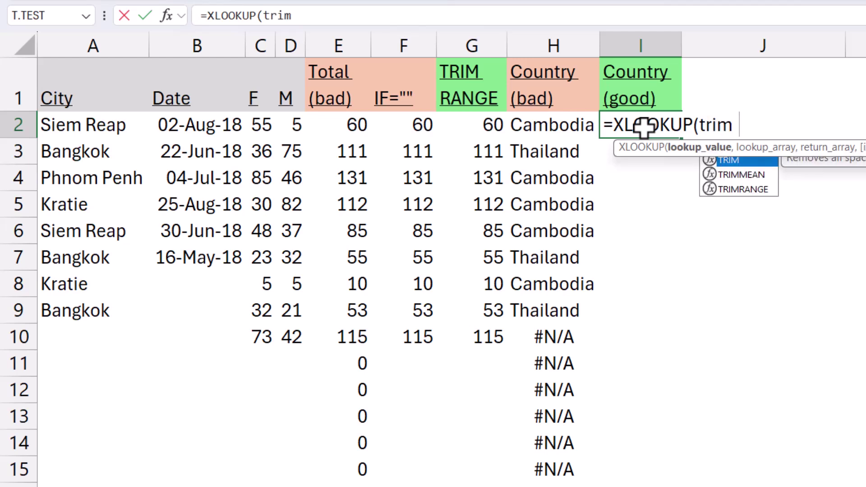
pyautogui.write('r')
pyautogui.press('Tab')
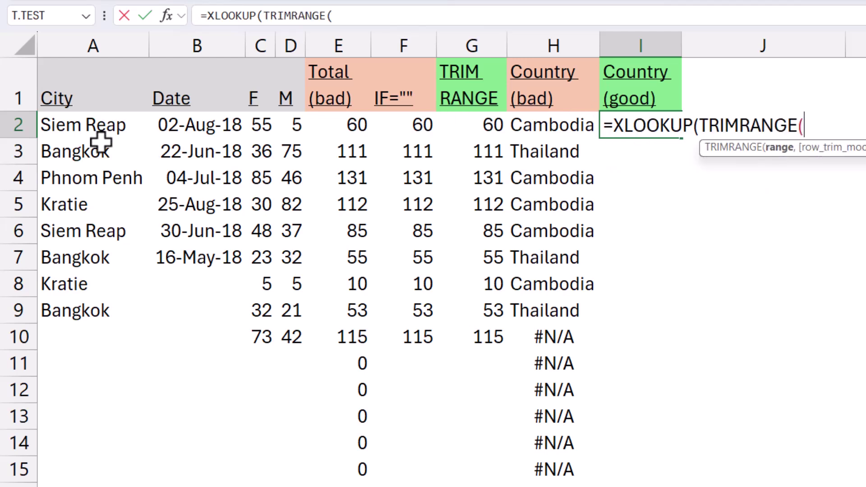
pyautogui.moveTo(101, 125); pyautogui.dragTo(77, 479)
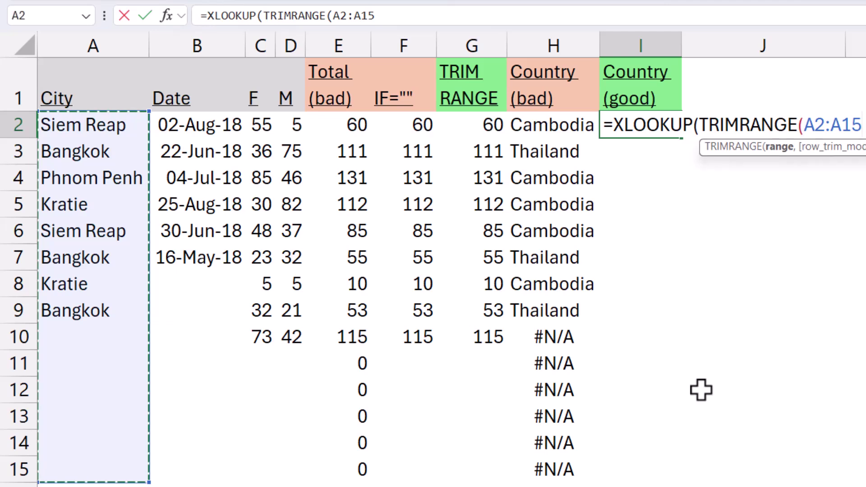
pyautogui.write('),')
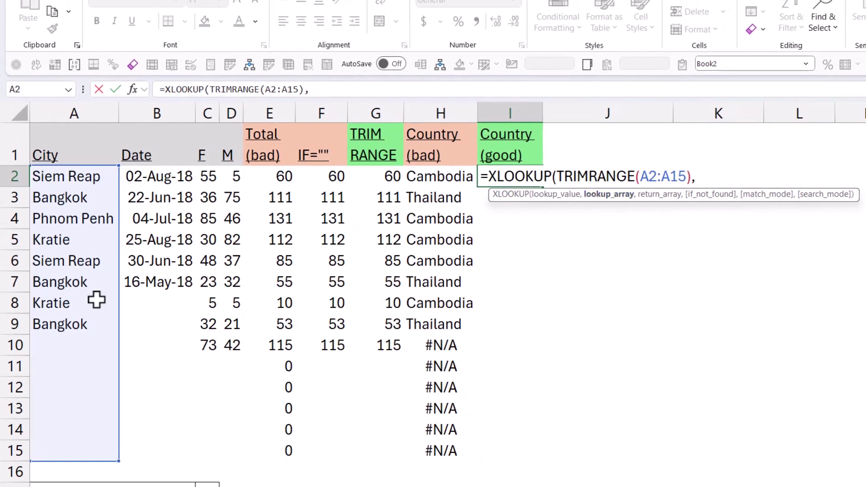
pyautogui.scroll(-5, 96, 300)
pyautogui.moveTo(86, 194); pyautogui.dragTo(91, 264)
pyautogui.write(',')
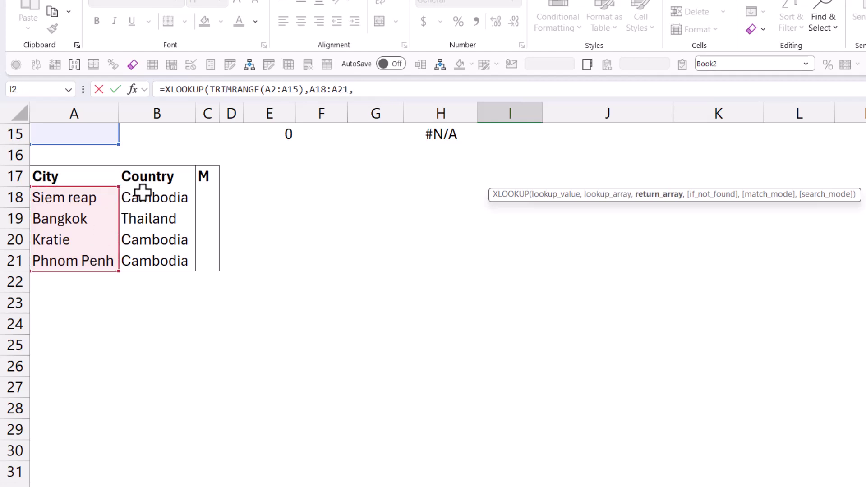
pyautogui.moveTo(135, 198); pyautogui.dragTo(158, 262)
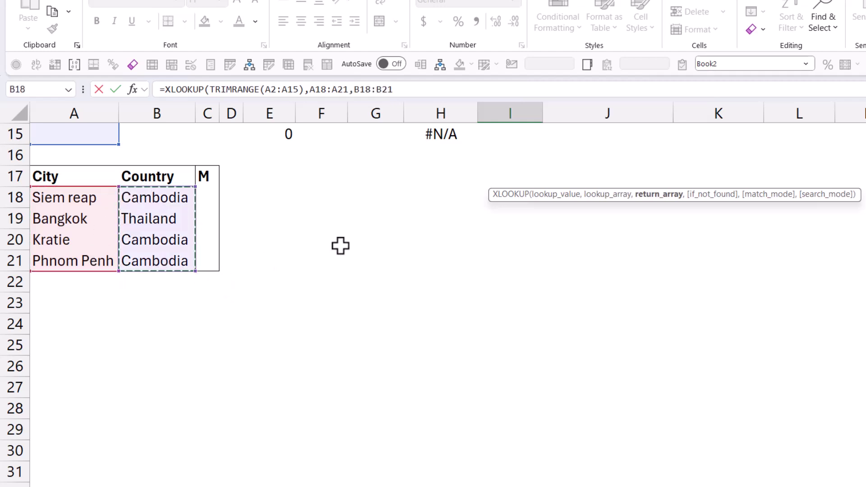
pyautogui.scroll(5, 340, 245)
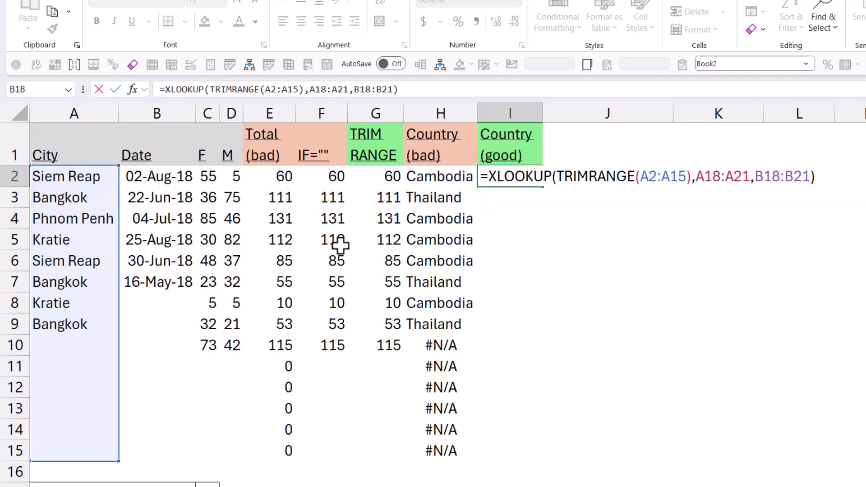
pyautogui.press('Return')
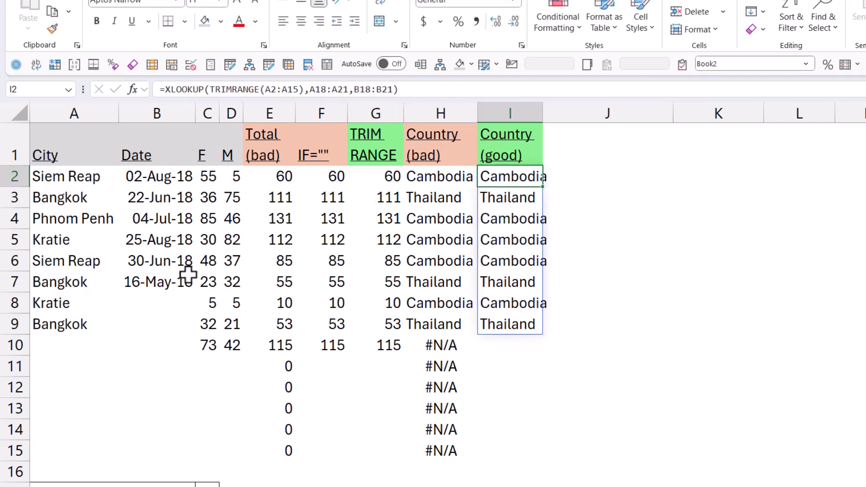
# Step: Enter Siem Reap as the city in A10
pyautogui.click(78, 343)
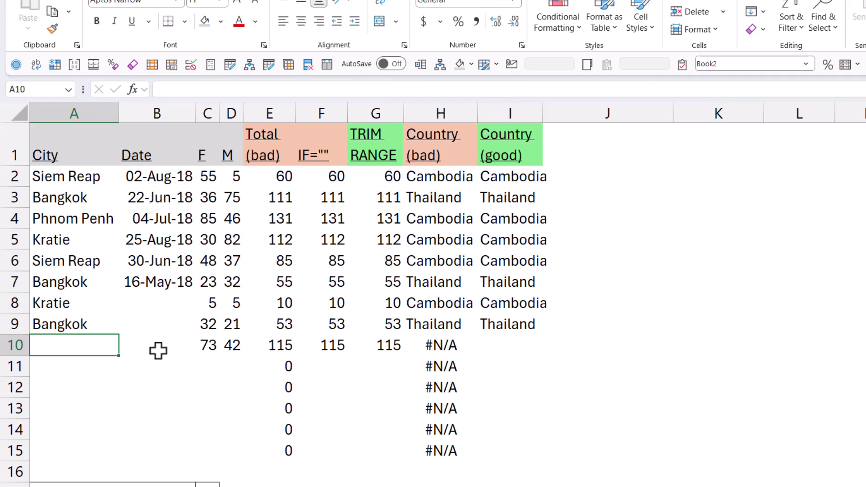
pyautogui.write('Siem Reap')
pyautogui.hotkey('ctrl', 'Return')
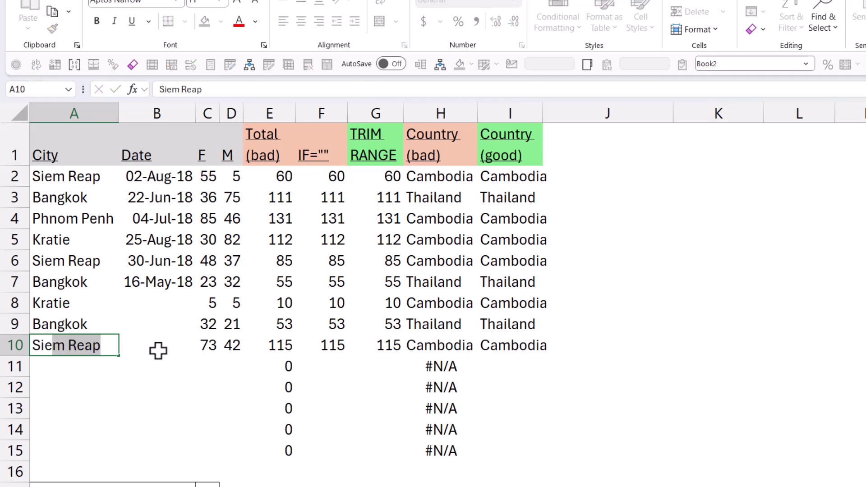
# Step: Rewrite H2 as =XLOOKUP(A2:A15,A18:A21,B18:B21), which currently shows #SPILL!
pyautogui.click(443, 176)
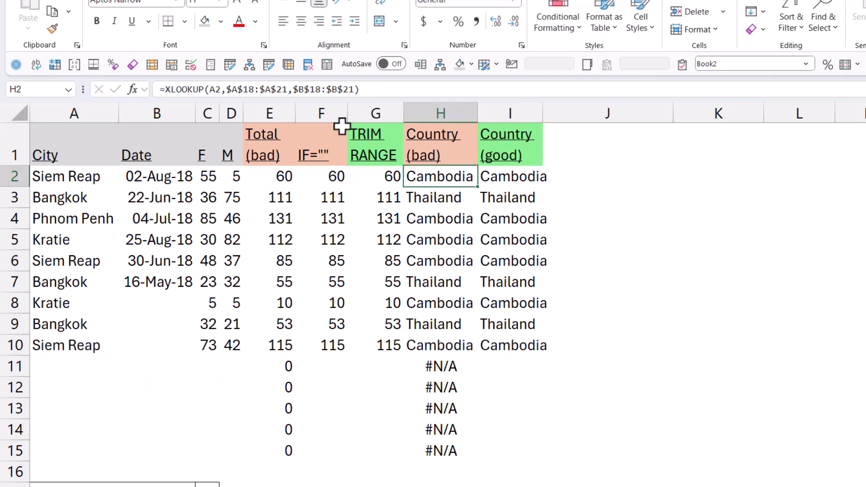
pyautogui.moveTo(228, 89); pyautogui.dragTo(410, 84)
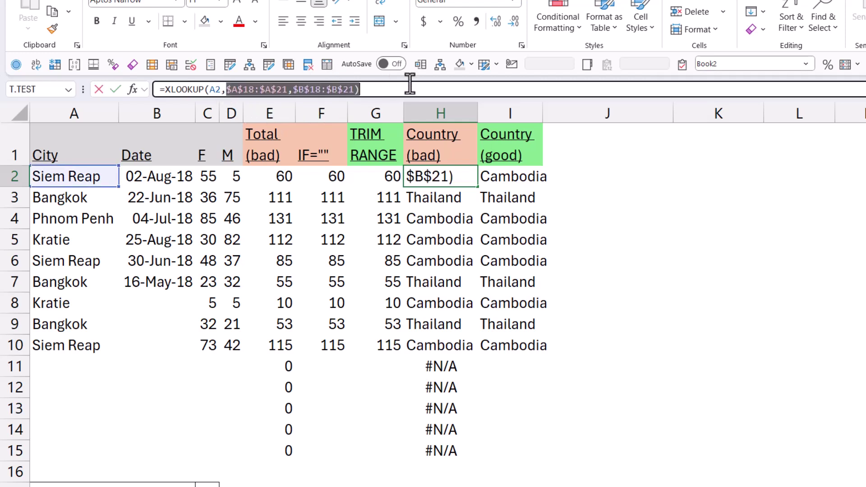
pyautogui.press('BackSpace')
pyautogui.press('BackSpace')
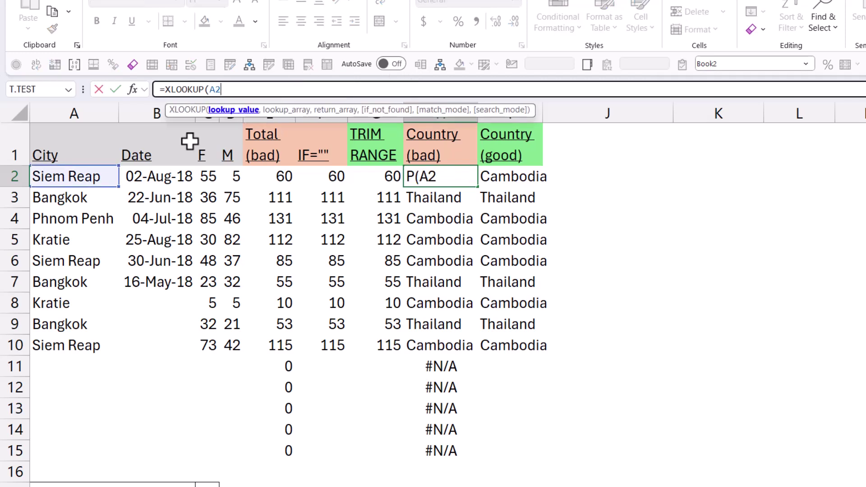
pyautogui.moveTo(116, 182); pyautogui.dragTo(81, 461)
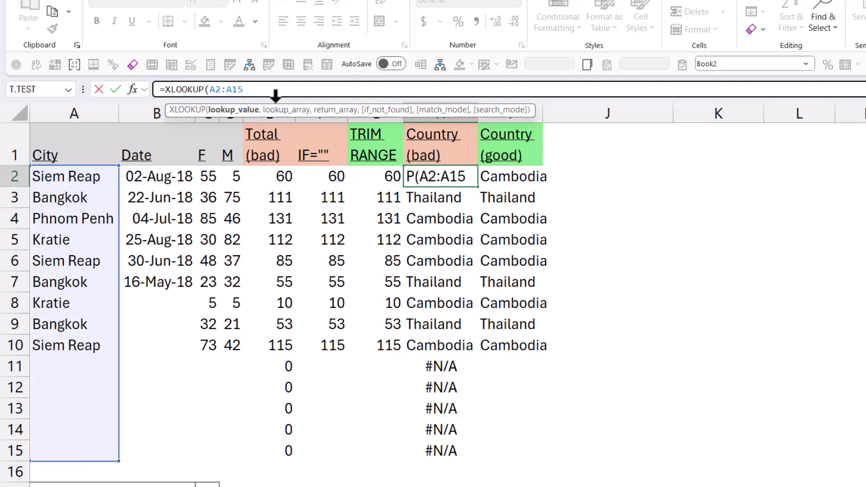
pyautogui.write(',')
pyautogui.scroll(-5, 250, 301)
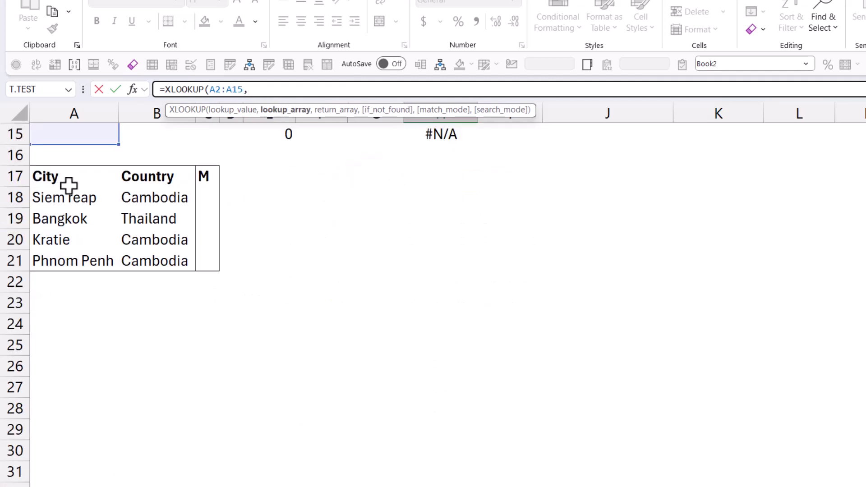
pyautogui.moveTo(72, 199); pyautogui.dragTo(79, 261)
pyautogui.write(',')
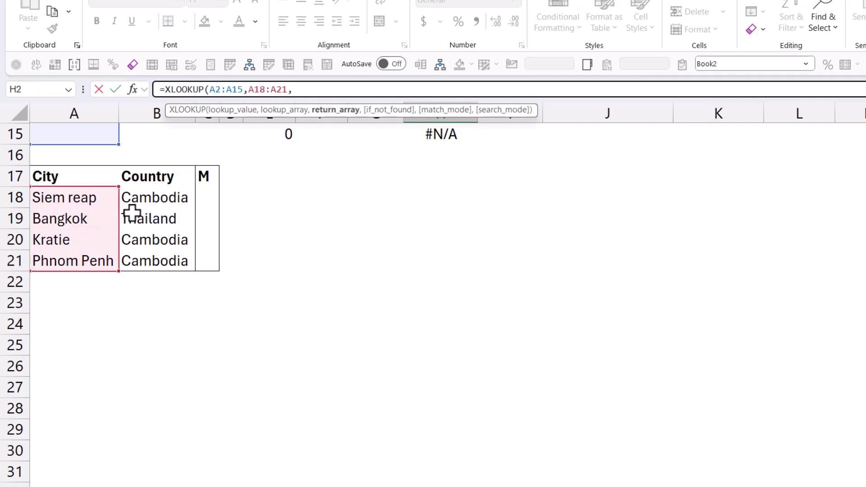
pyautogui.moveTo(146, 200); pyautogui.dragTo(164, 257)
pyautogui.write(')')
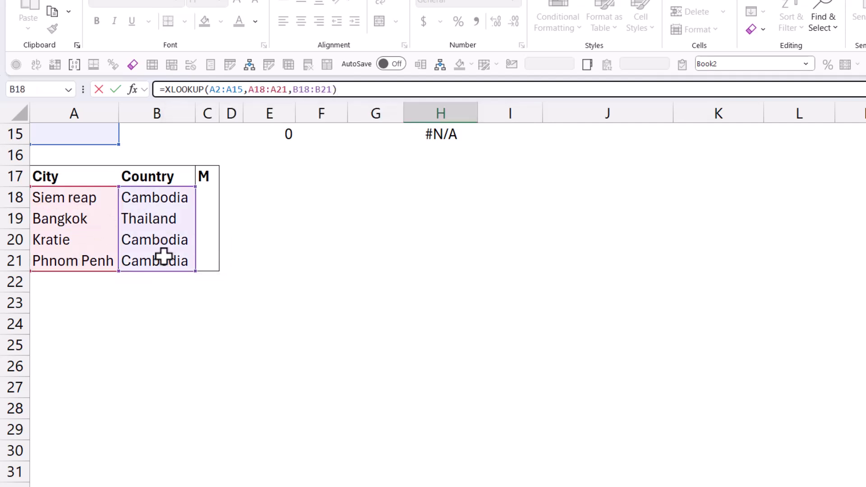
pyautogui.press('Return')
pyautogui.press('Up')
pyautogui.press('Up')
# Step: Delete the old formulas in H3:H15 so the H2 lookup spills down the column
pyautogui.press('Down')
pyautogui.press('Down')
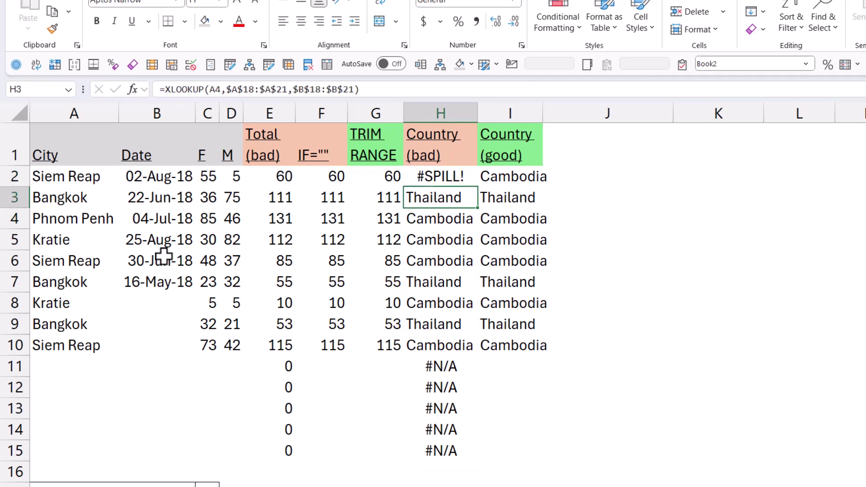
pyautogui.hotkey('ctrl', 'shift', 'Down')
pyautogui.press('Delete')
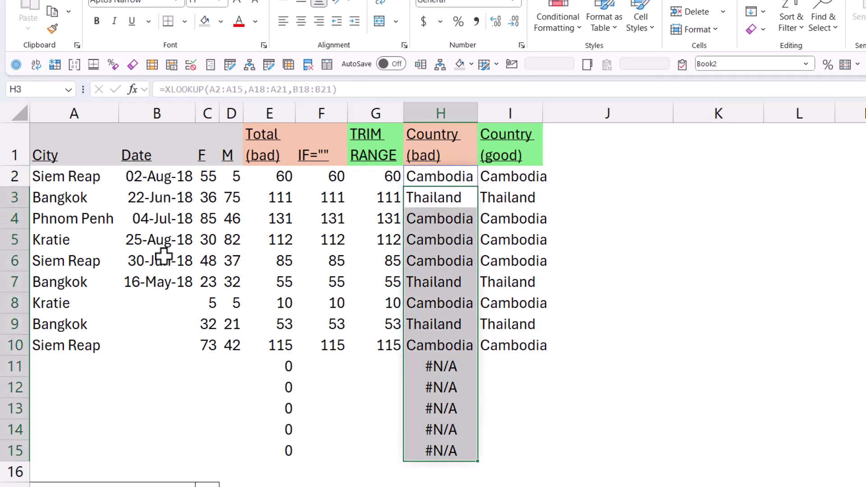
pyautogui.press('Up')
pyautogui.press('Down')
pyautogui.press('Down')
pyautogui.press('Down')
pyautogui.press('Down')
pyautogui.press('Down')
pyautogui.press('Down')
pyautogui.press('Down')
pyautogui.press('Down')
pyautogui.press('Down')
pyautogui.press('Down')
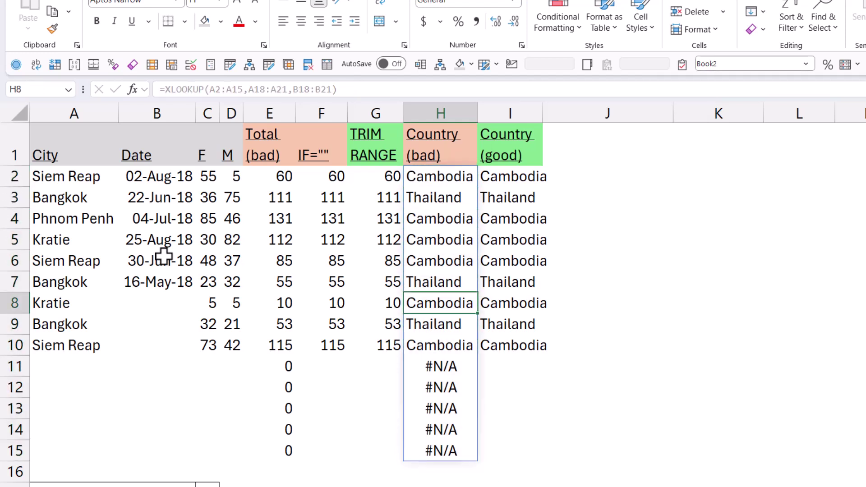
pyautogui.press('Up')
# Step: Block the spill with a stray value in H13 to show #SPILL!, then delete it
pyautogui.press('Down')
pyautogui.press('Down')
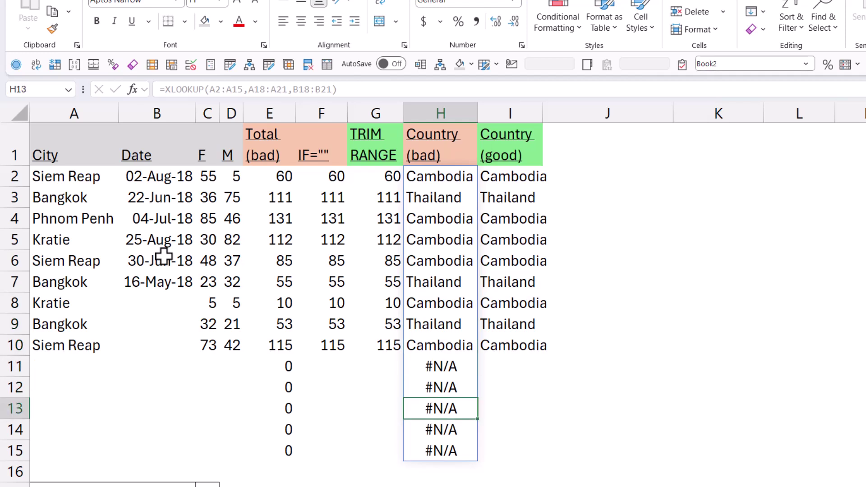
pyautogui.write('dhasdsad')
pyautogui.press('Return')
pyautogui.press('Up')
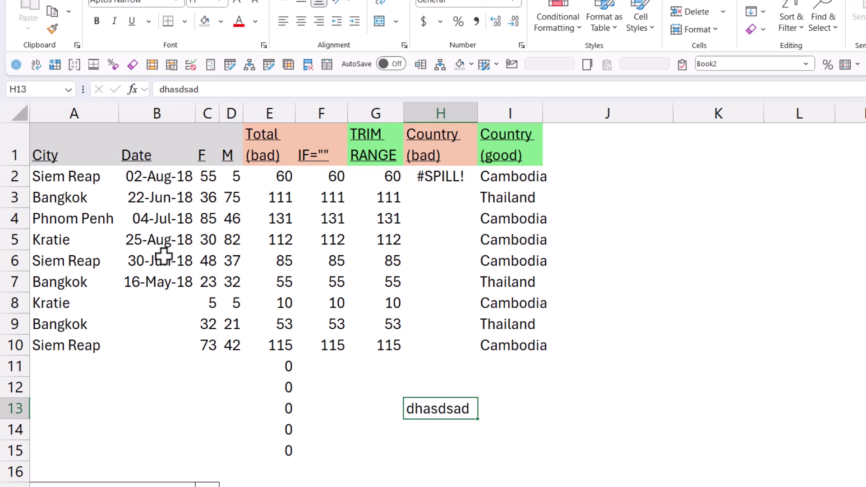
pyautogui.press('Delete')
pyautogui.press('Up')
pyautogui.press('Up')
pyautogui.press('Up')
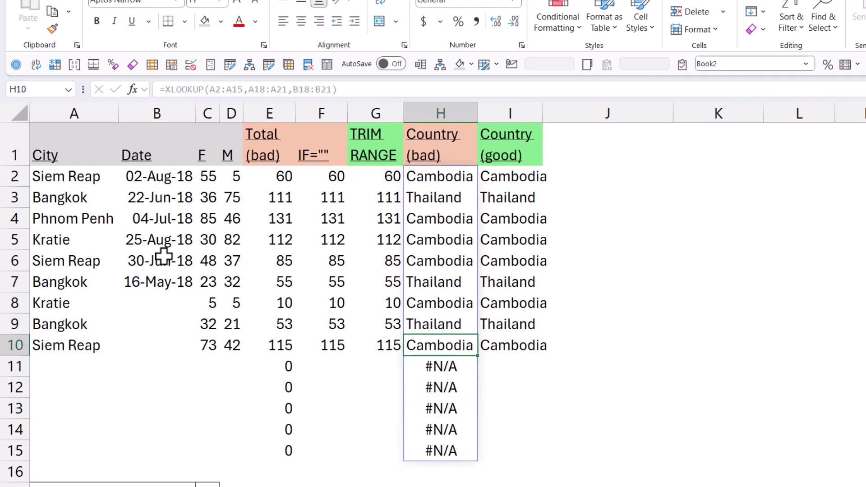
pyautogui.press('Down')
pyautogui.press('Right')
pyautogui.press('Up')
pyautogui.press('Up')
pyautogui.press('Up')
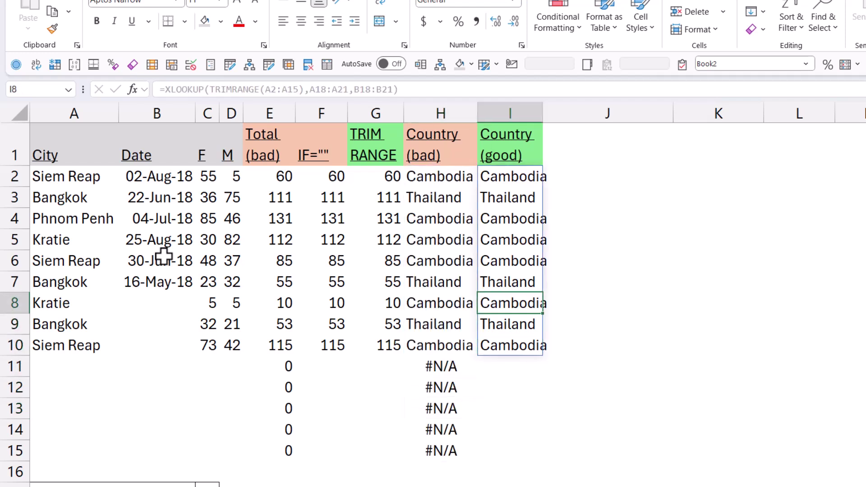
# Step: Enter 'asds' in I9 to trigger #SPILL! in I2, then delete it again
pyautogui.press('Down')
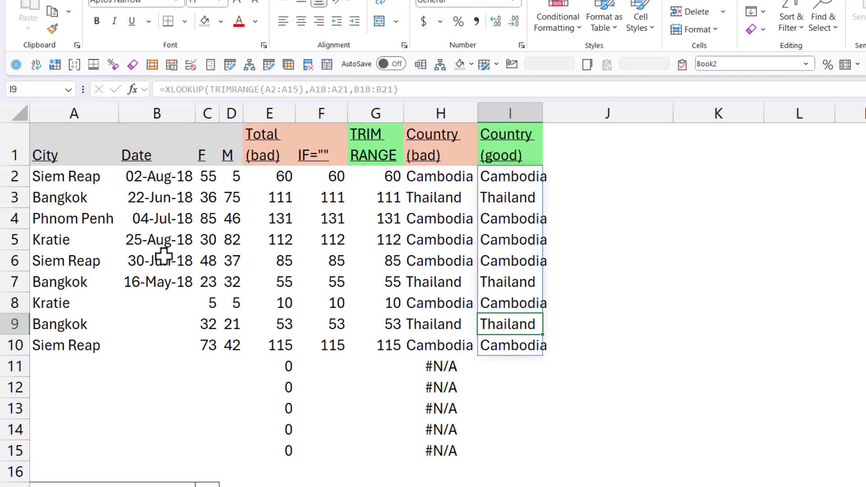
pyautogui.write('asds')
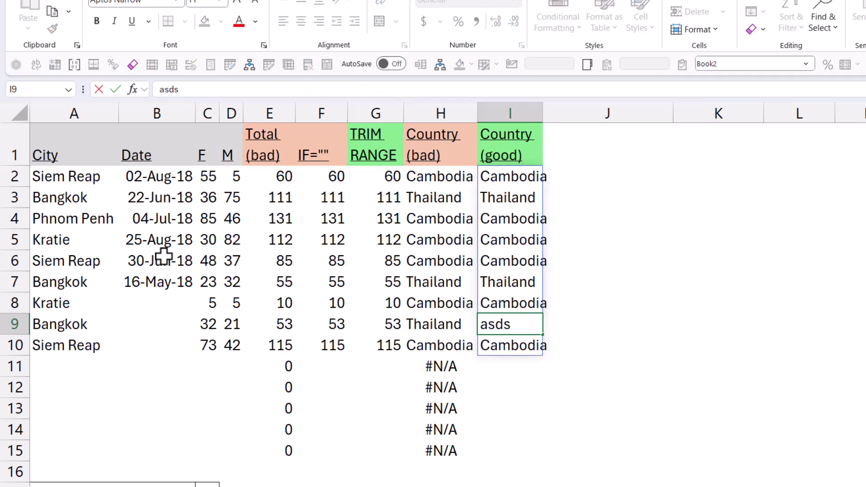
pyautogui.press('Return')
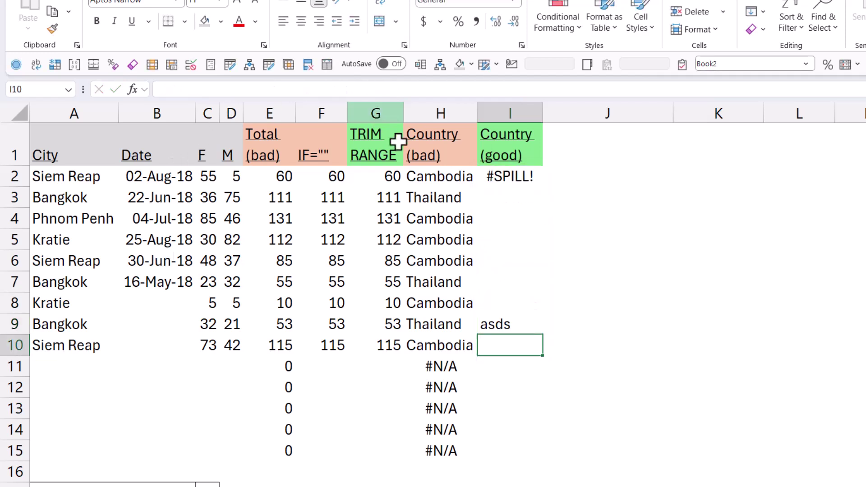
pyautogui.click(508, 181)
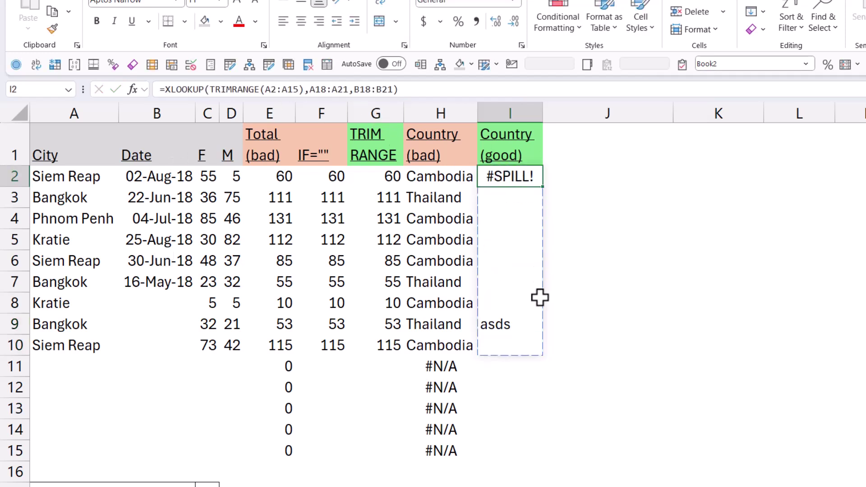
pyautogui.click(503, 329)
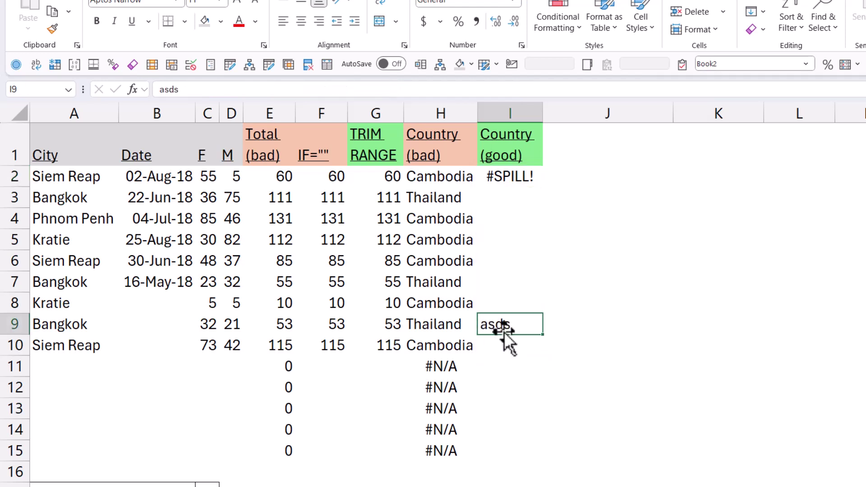
pyautogui.press('Delete')
# Step: Put 'Data' in I12 and fill Siem Reap from A10 down into A11:A12
pyautogui.press('Down')
pyautogui.press('Down')
pyautogui.press('Down')
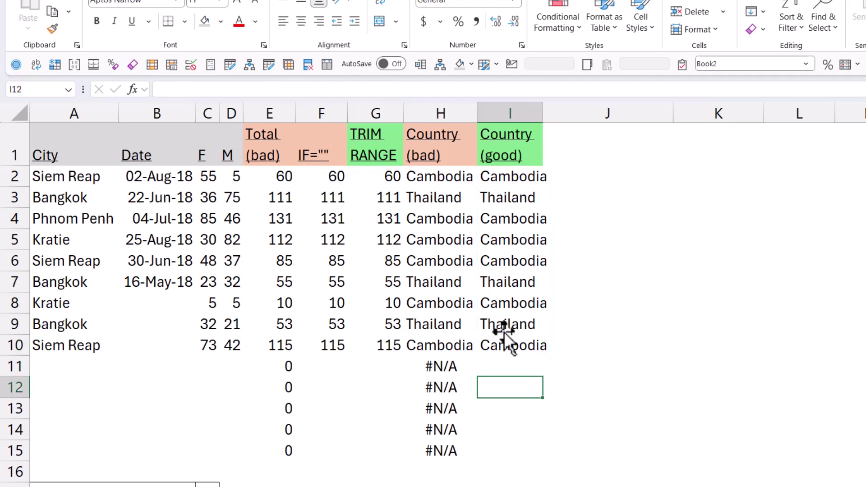
pyautogui.write('Data')
pyautogui.press('Return')
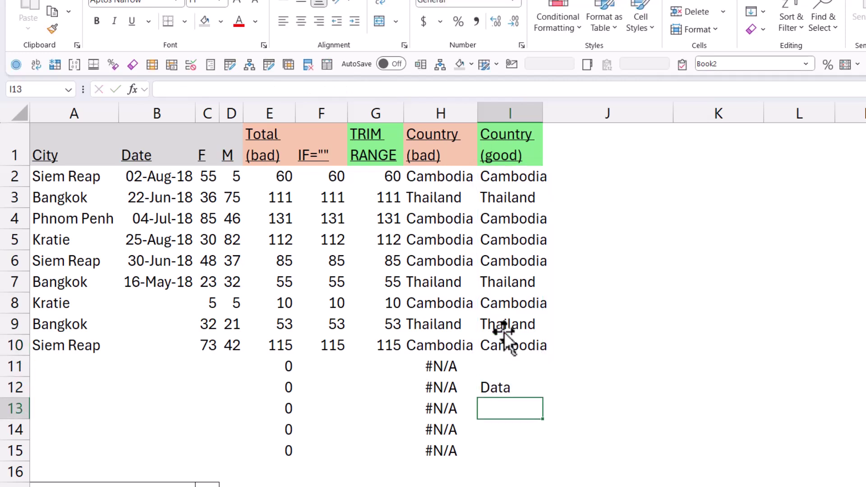
pyautogui.press('Up')
pyautogui.press('Left')
pyautogui.press('Left')
pyautogui.press('Left')
pyautogui.press('Left')
pyautogui.press('Left')
pyautogui.press('Left')
pyautogui.press('Up')
pyautogui.press('Left')
pyautogui.press('Left')
pyautogui.press('Up')
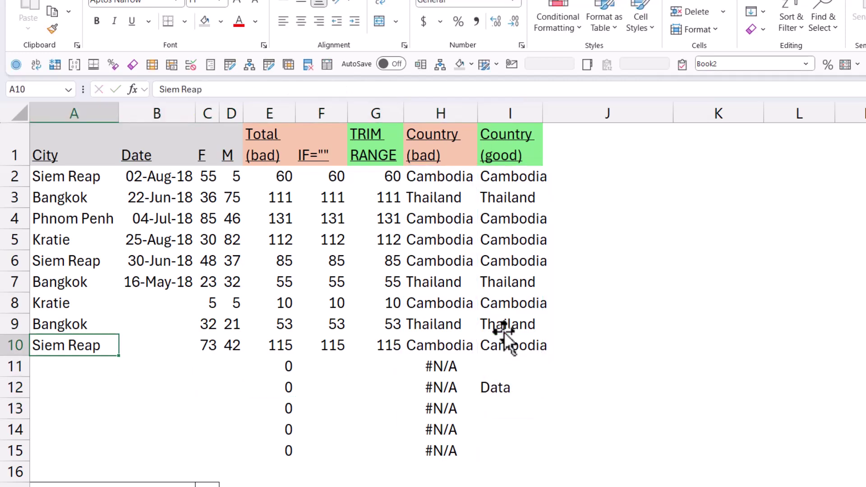
pyautogui.moveTo(120, 357); pyautogui.dragTo(120, 398)
# Step: Clear 'Data' from I12 so the trimmed column I spill returns Cambodia for rows 11–12
pyautogui.click(505, 386)
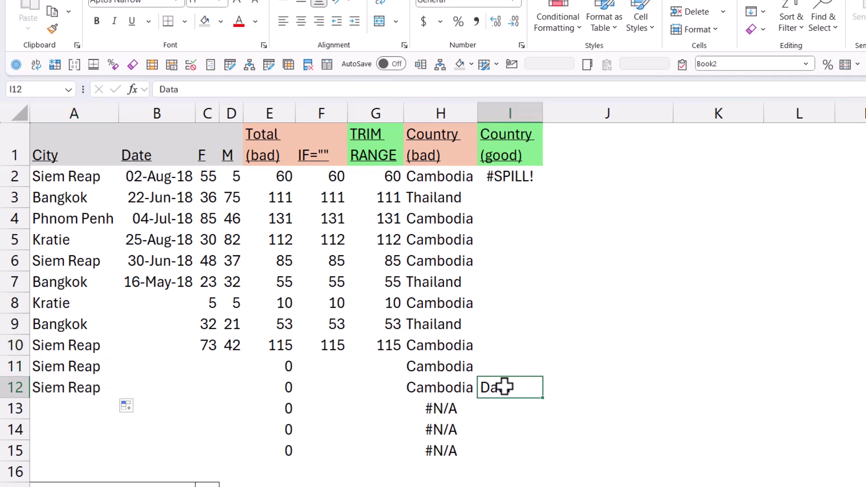
pyautogui.press('Delete')
pyautogui.press('Left')
pyautogui.press('Right')
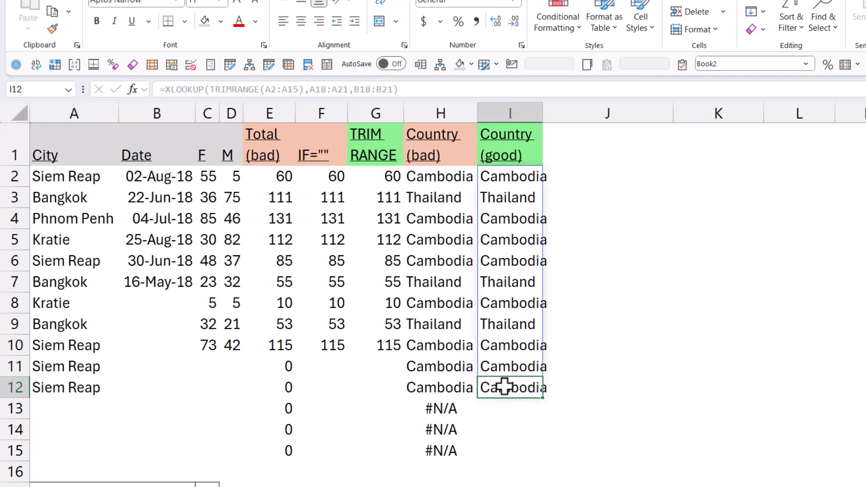
pyautogui.hotkey('ctrl', 'Up')
pyautogui.press('Right')
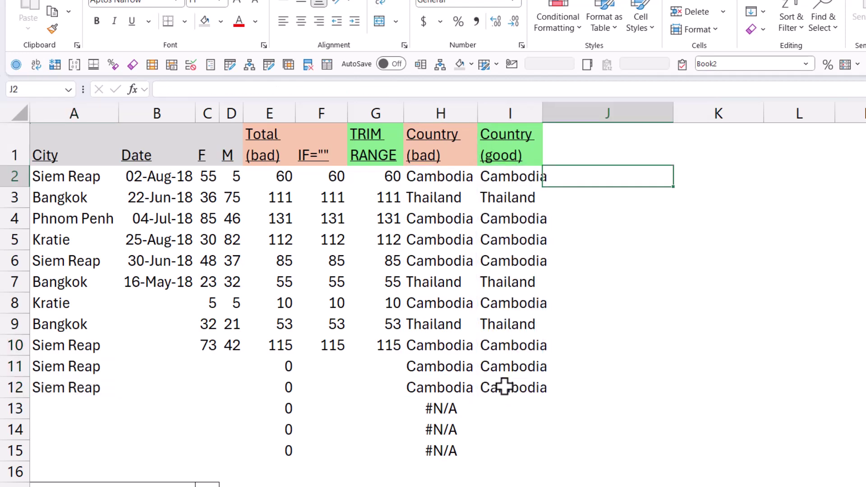
pyautogui.press('Left')
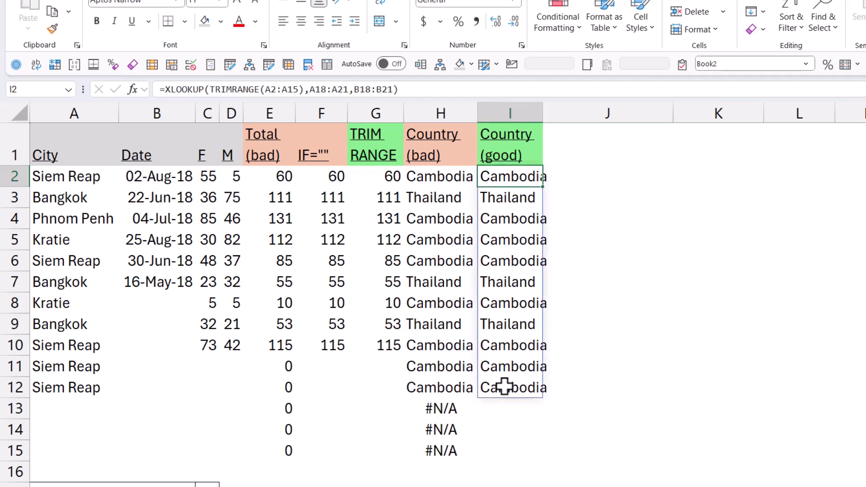
pyautogui.press('Right')
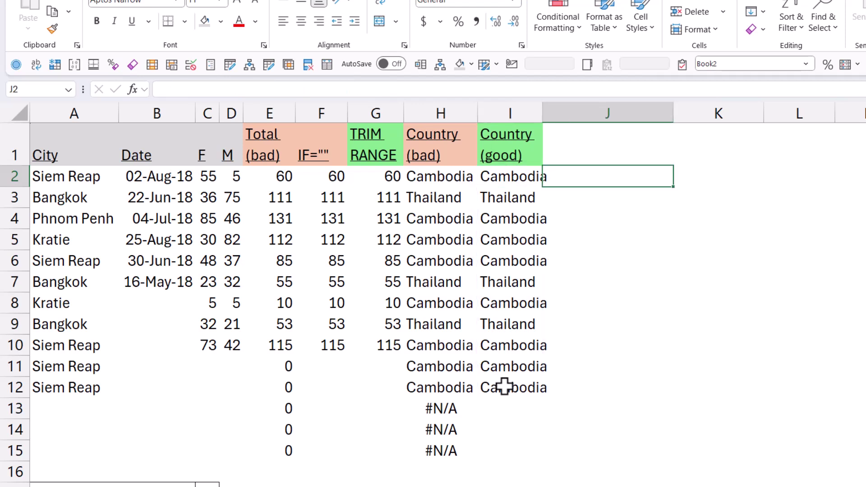
# Step: Enter =XLOOKUP(A2.:.A15,A18:A21,B18:B21) in J2 to return each city's country
pyautogui.write('=')
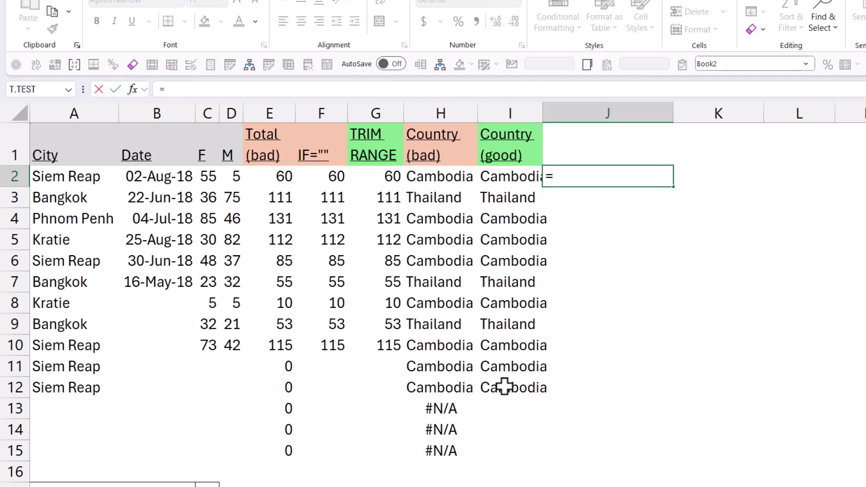
pyautogui.write('xl')
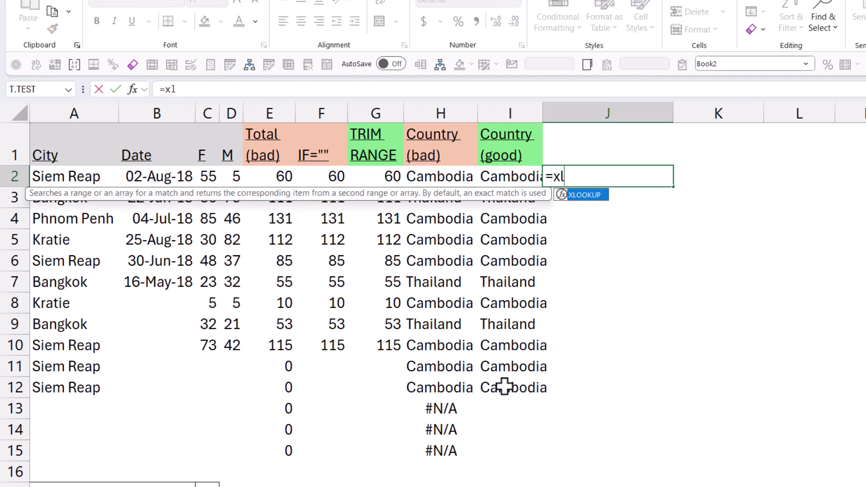
pyautogui.press('Tab')
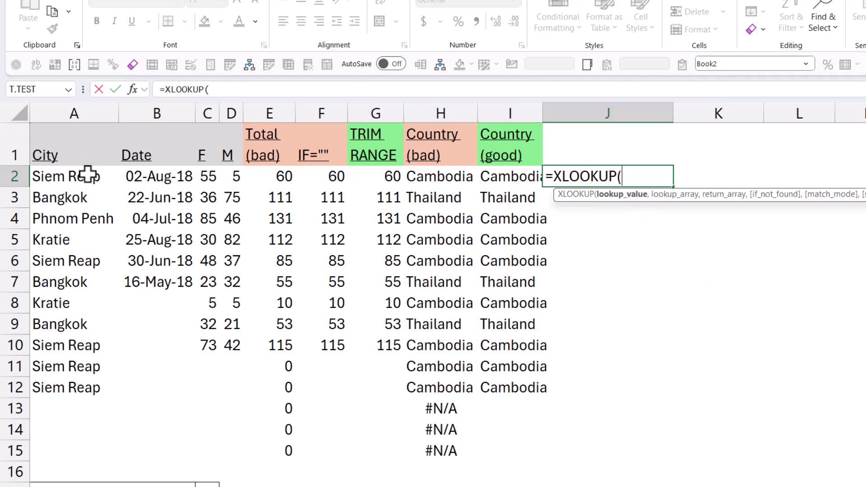
pyautogui.moveTo(87, 174); pyautogui.dragTo(73, 449)
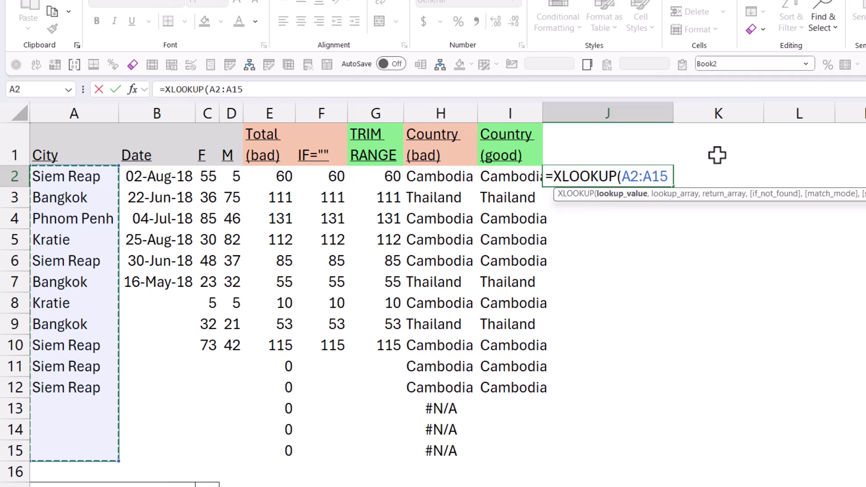
pyautogui.click(639, 176)
pyautogui.write('.:')
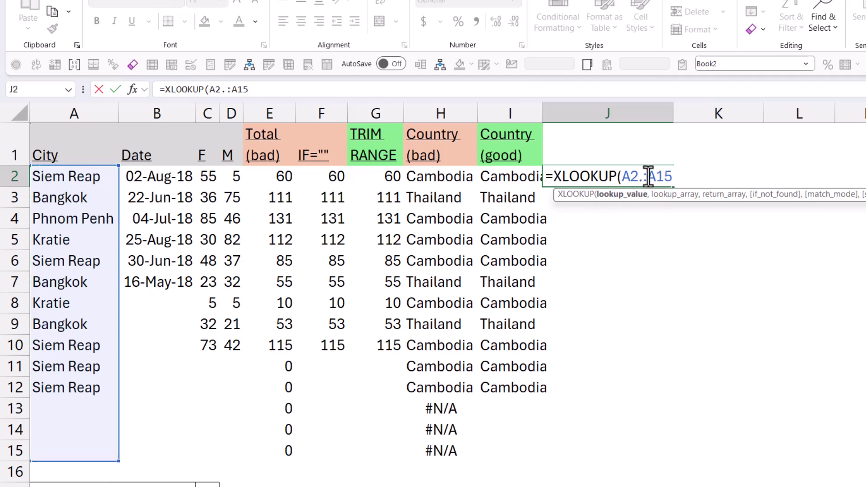
pyautogui.write('.A15')
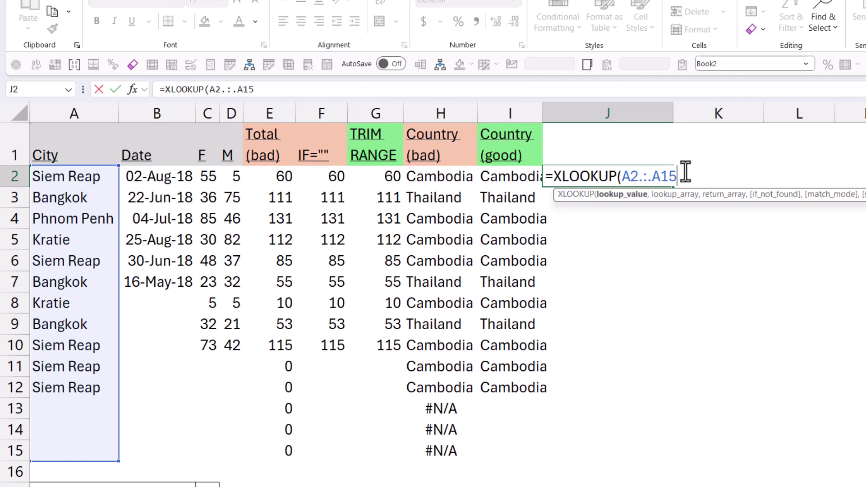
pyautogui.write(',')
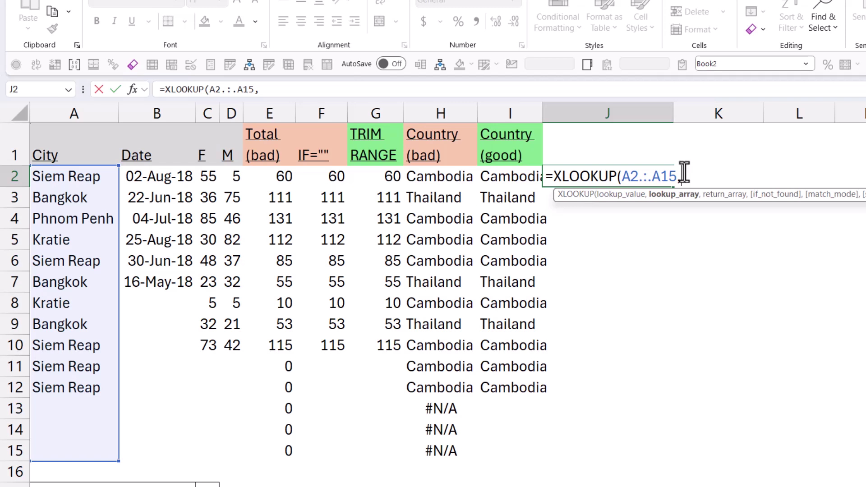
pyautogui.scroll(-5, 163, 293)
pyautogui.moveTo(91, 201); pyautogui.dragTo(94, 258)
pyautogui.write(',')
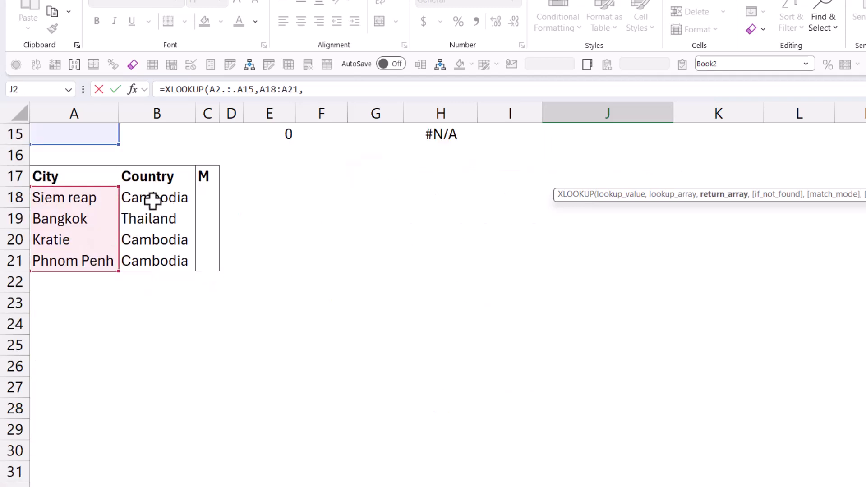
pyautogui.moveTo(153, 201); pyautogui.dragTo(161, 264)
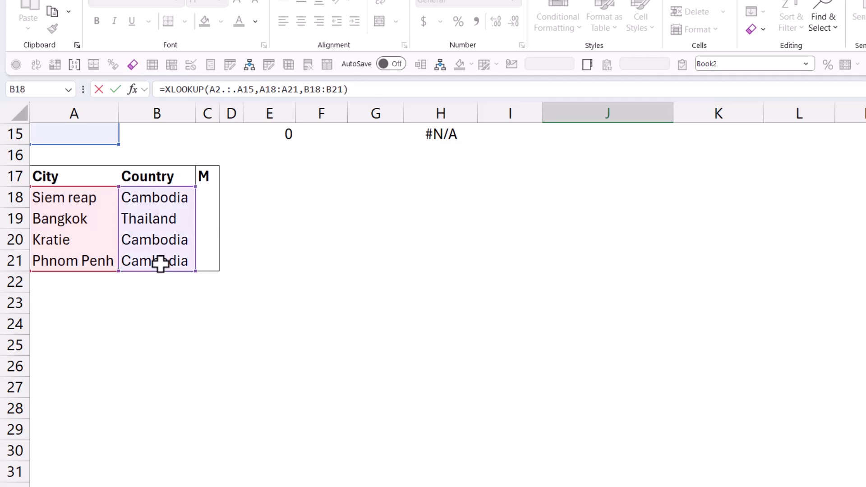
pyautogui.hotkey('shift', 'Return')
pyautogui.scroll(5, 161, 264)
# Step: Enter Phnom Penh as the new city in A13
pyautogui.press('Down')
pyautogui.press('Down')
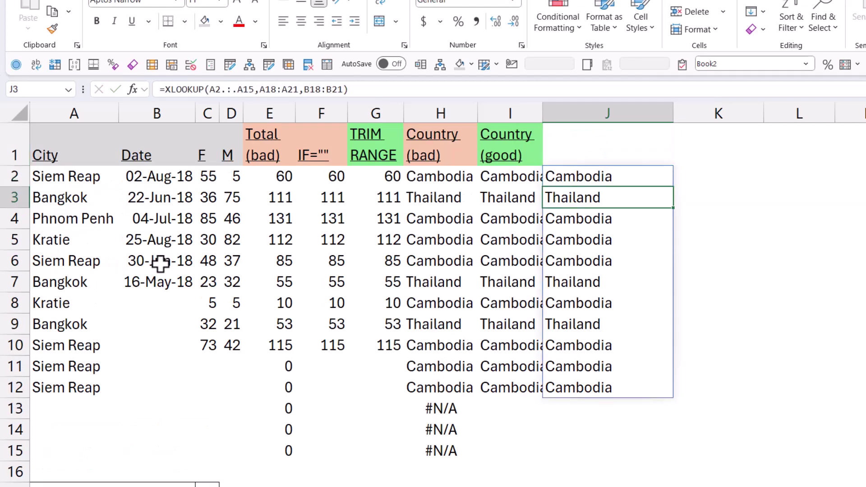
pyautogui.press('Left')
pyautogui.press('Left')
pyautogui.press('Left')
pyautogui.press('Left')
pyautogui.press('Left')
pyautogui.press('Left')
pyautogui.press('Left')
pyautogui.press('Down')
pyautogui.press('Down')
pyautogui.press('Down')
pyautogui.press('Down')
pyautogui.press('Down')
pyautogui.press('Down')
pyautogui.press('Down')
pyautogui.press('Down')
pyautogui.press('Down')
pyautogui.press('Down')
pyautogui.press('Down')
pyautogui.press('Down')
pyautogui.press('Down')
pyautogui.press('Down')
pyautogui.press('Left')
pyautogui.press('Left')
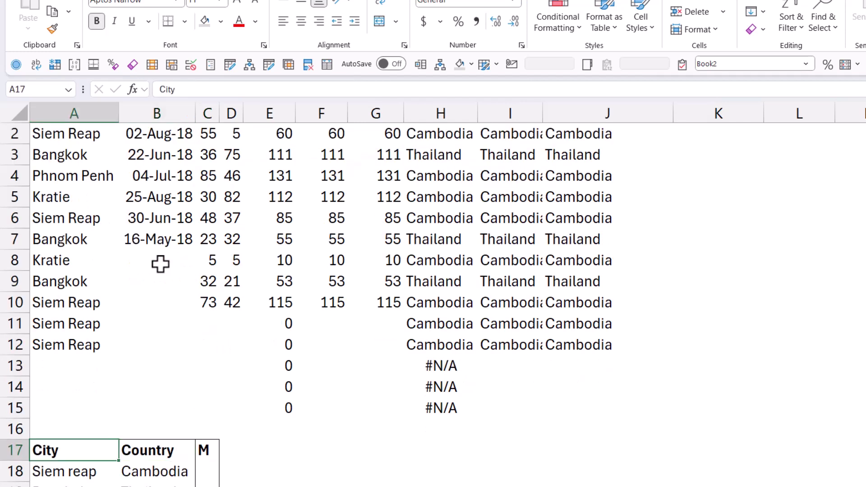
pyautogui.press('Up')
pyautogui.press('Up')
pyautogui.press('Up')
pyautogui.press('Up')
pyautogui.press('Up')
pyautogui.press('Down')
pyautogui.write('Phh')
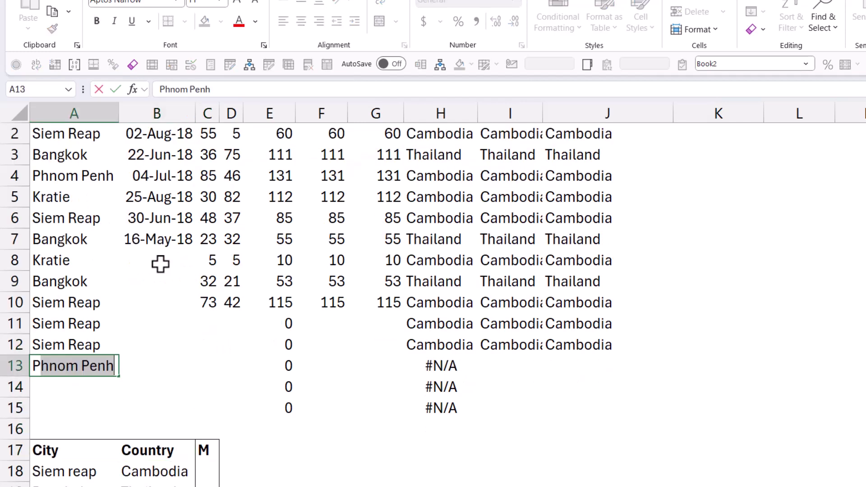
pyautogui.write('n')
pyautogui.press('Return')
pyautogui.press('Up')
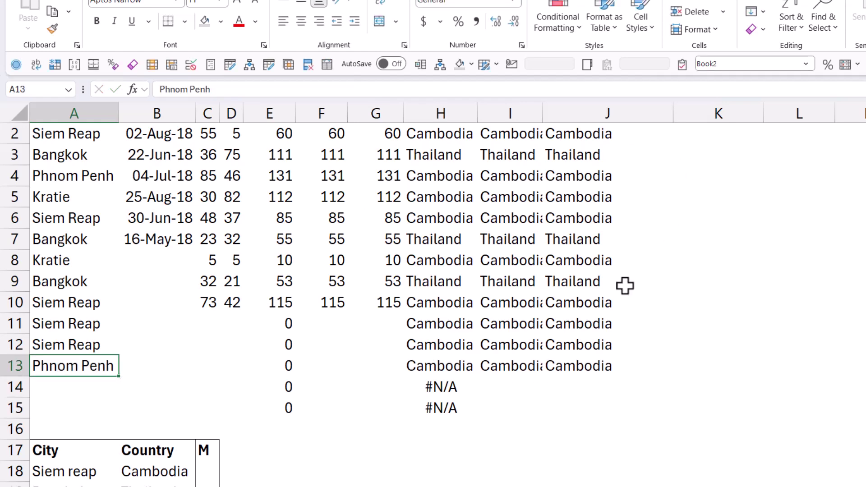
# Step: AutoFit columns H through J and check the XLOOKUP results in column J
pyautogui.scroll(1, 624, 286)
pyautogui.moveTo(453, 104); pyautogui.dragTo(555, 107)
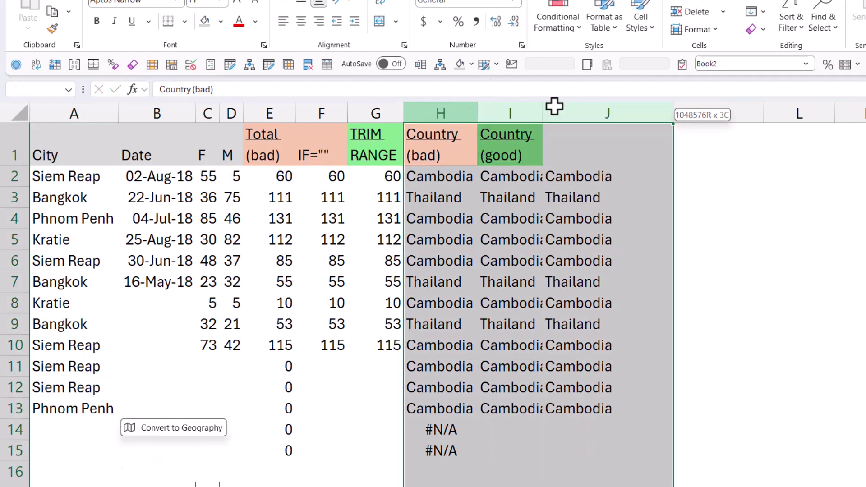
pyautogui.doubleClick(670, 113)
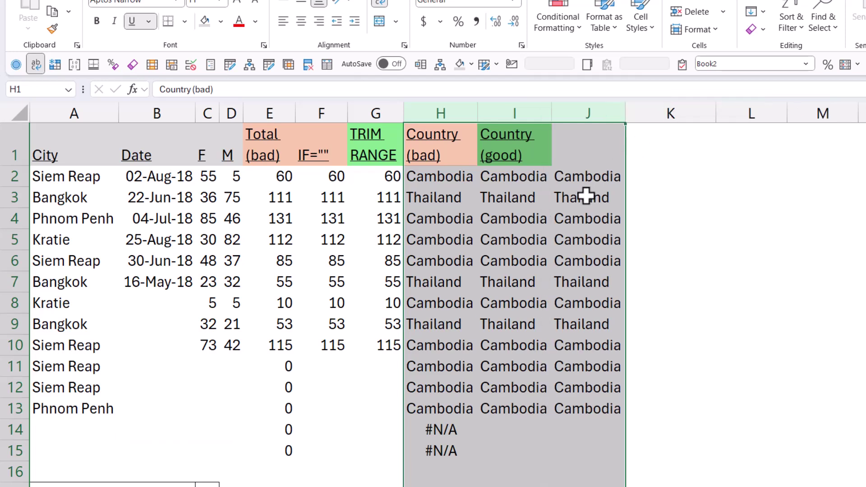
pyautogui.click(568, 198)
pyautogui.click(587, 260)
pyautogui.click(586, 176)
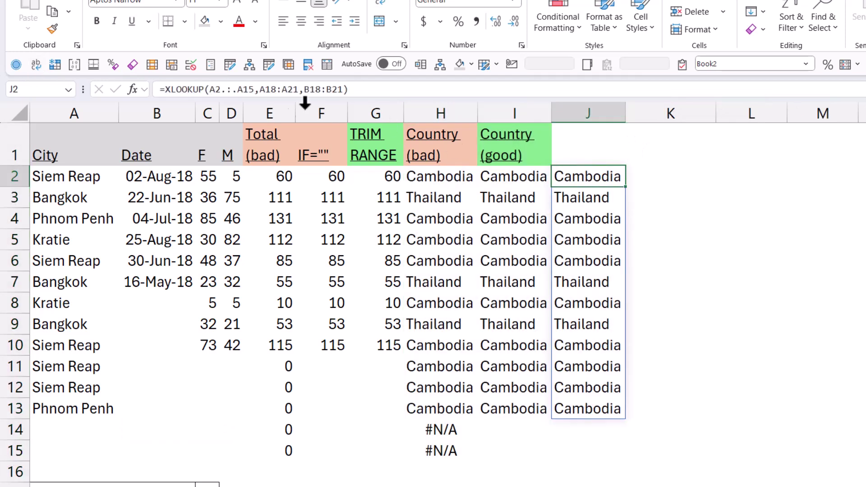
pyautogui.click(234, 89)
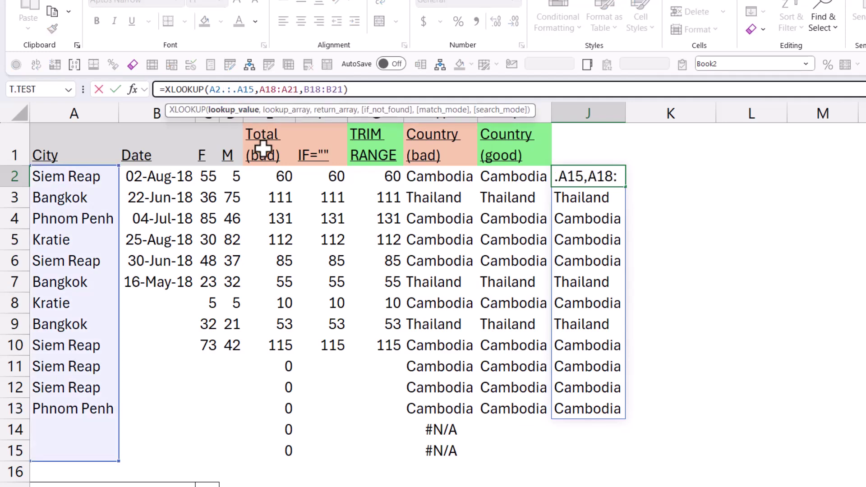
pyautogui.press('Delete')
pyautogui.press('Return')
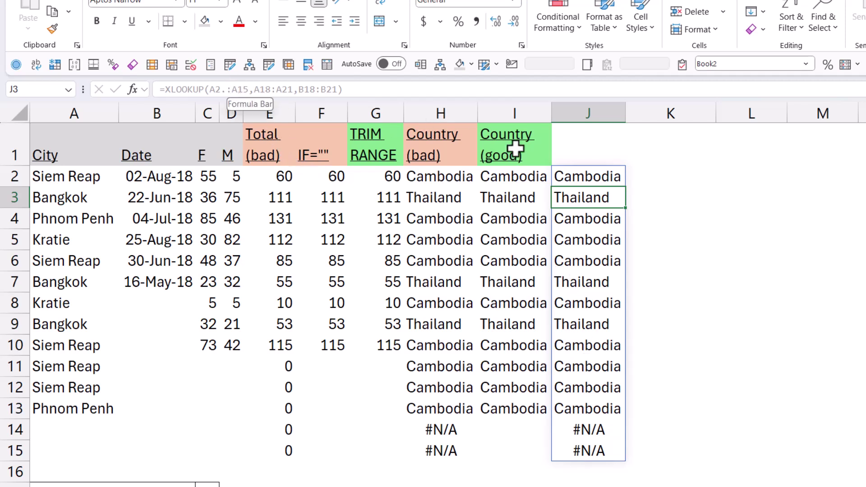
pyautogui.click(586, 176)
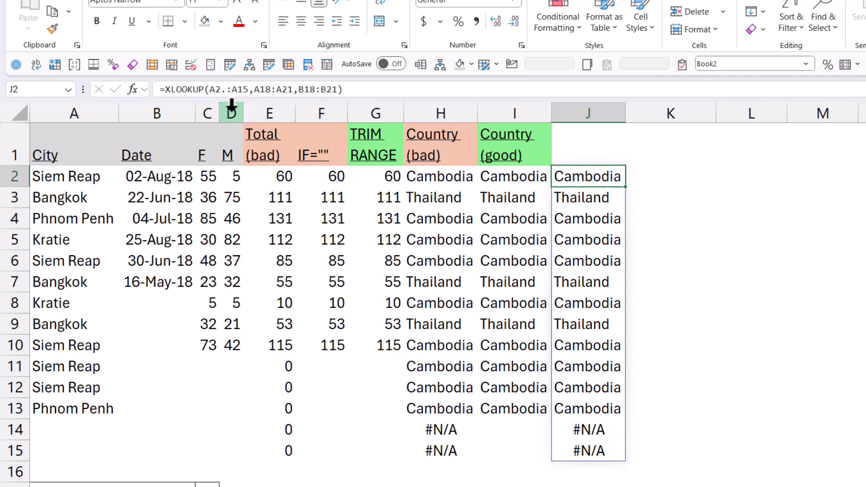
pyautogui.click(224, 89)
pyautogui.write('.')
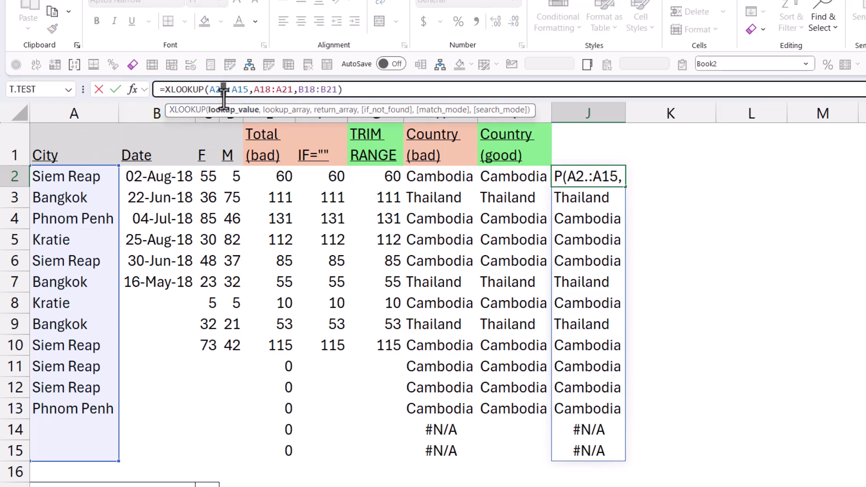
pyautogui.press('BackSpace')
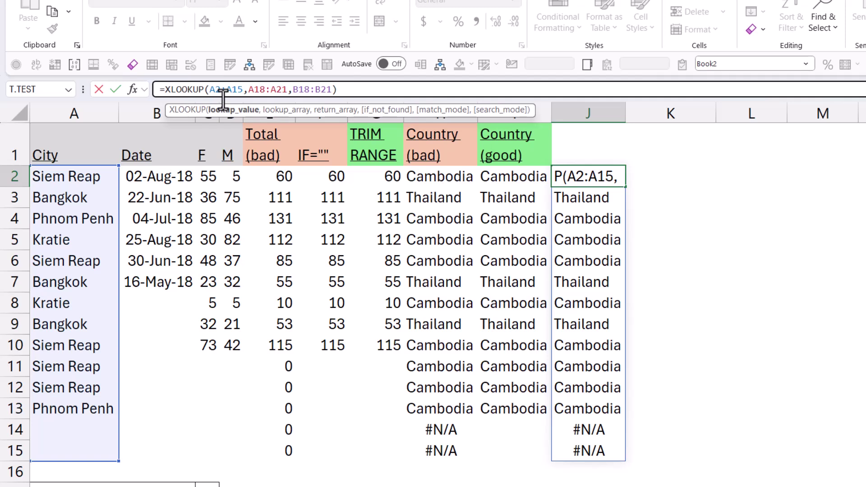
pyautogui.write('.')
pyautogui.press('Return')
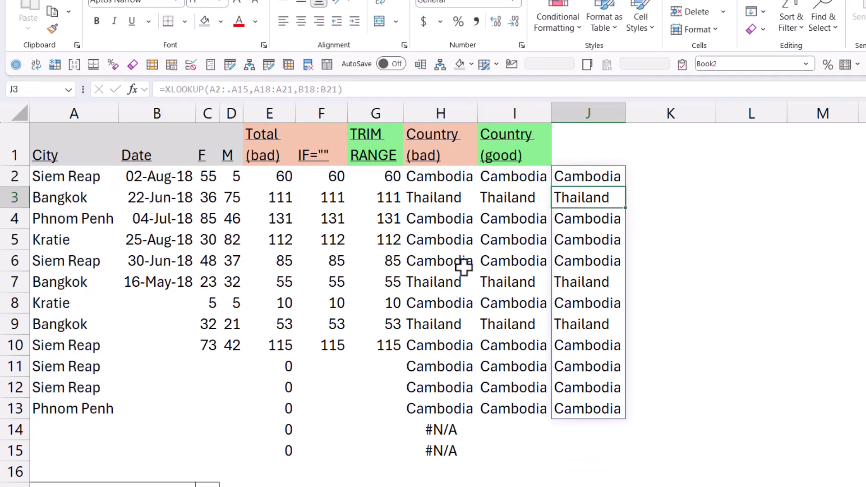
pyautogui.press('Up')
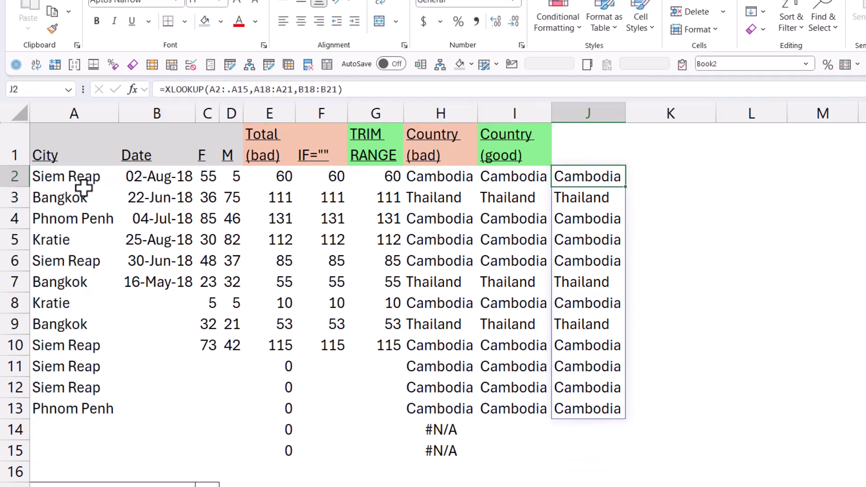
pyautogui.click(218, 89)
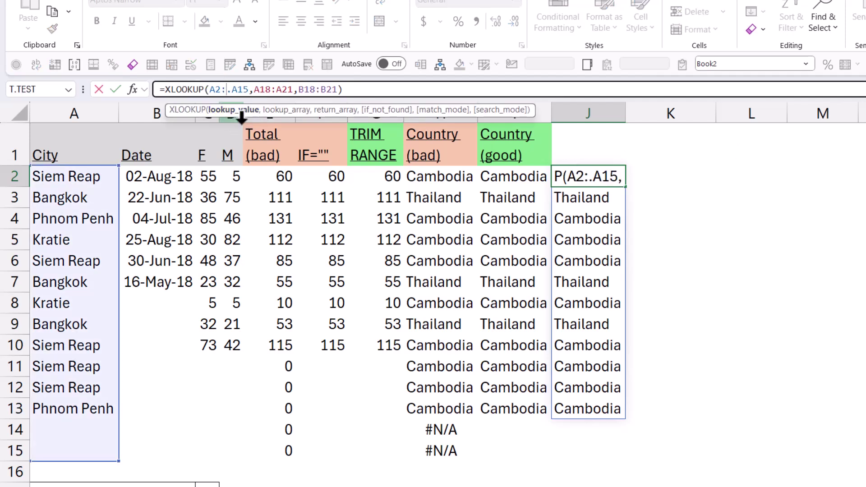
pyautogui.write('.')
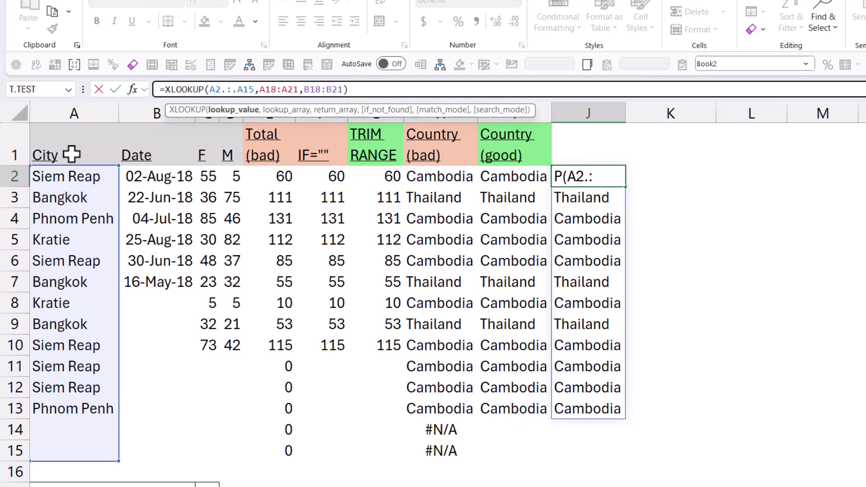
pyautogui.press('Return')
pyautogui.press('Up')
pyautogui.press('Up')
pyautogui.press('Left')
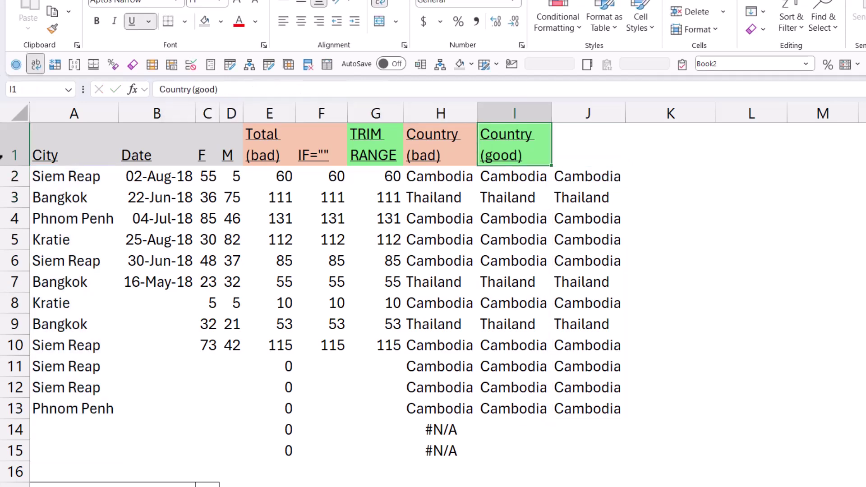
# Step: Insert five blank rows above the data at rows 1–5
pyautogui.moveTo(2, 155); pyautogui.dragTo(9, 242)
pyautogui.rightClick(27, 244)
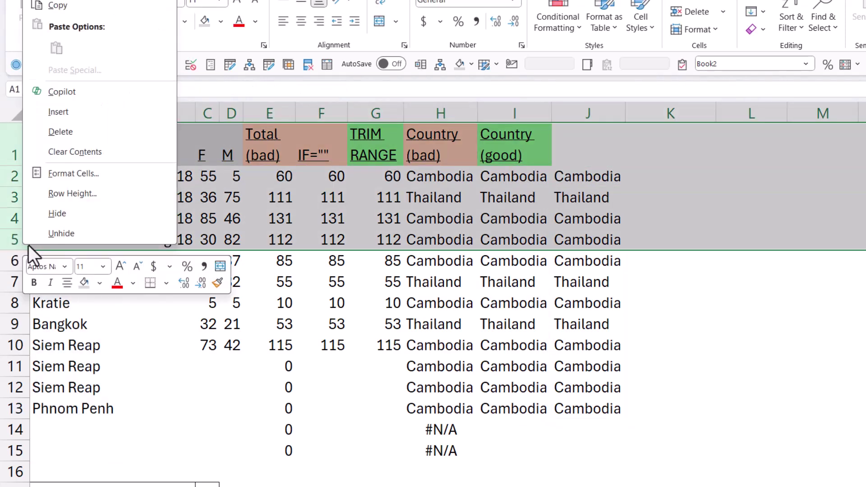
pyautogui.click(86, 113)
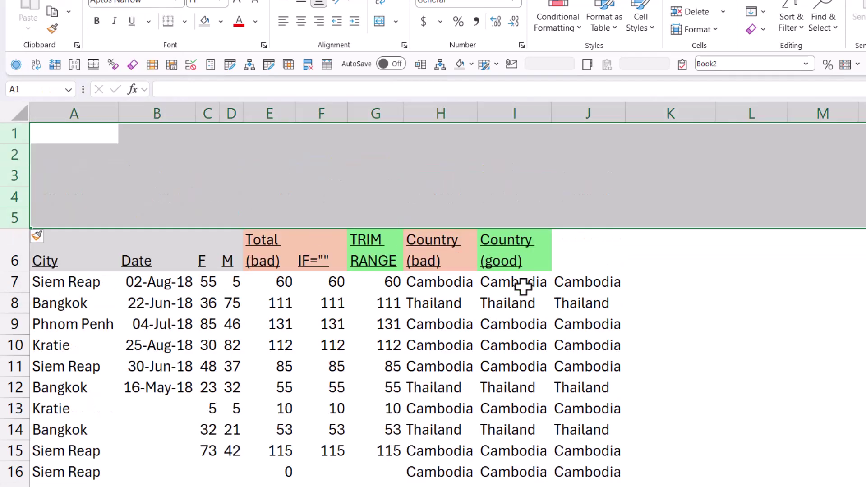
# Step: Extend J7's lookup range up to start at A1, giving the untrimmed A1:A20
pyautogui.click(576, 282)
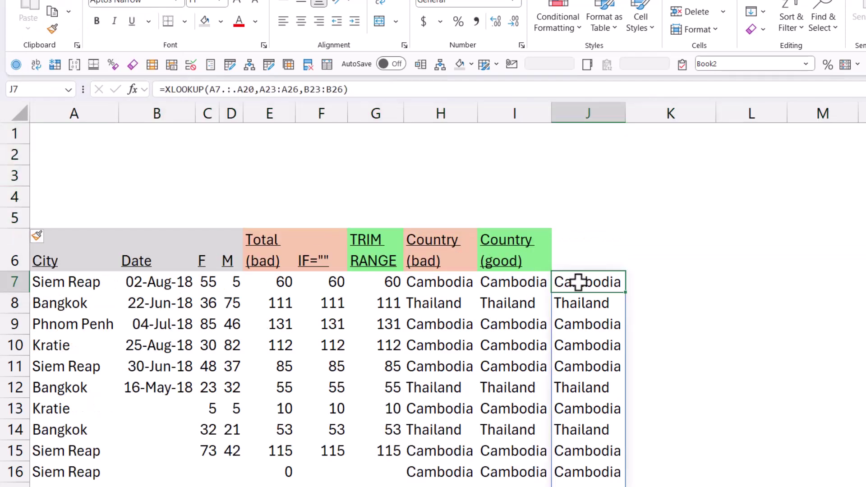
pyautogui.click(219, 89)
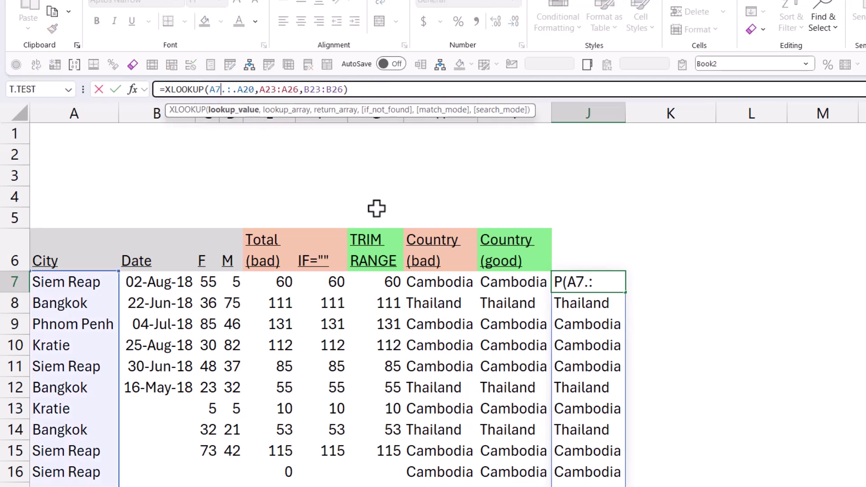
pyautogui.moveTo(118, 272); pyautogui.dragTo(135, 122)
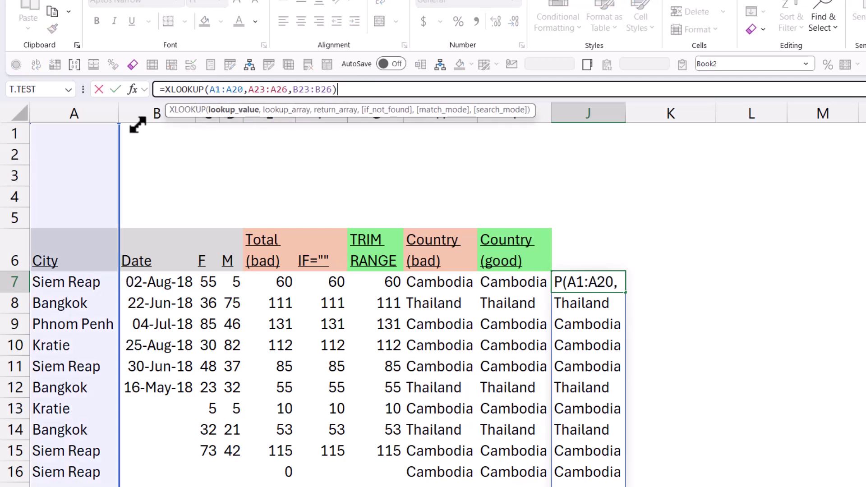
pyautogui.hotkey('ctrl', 'Return')
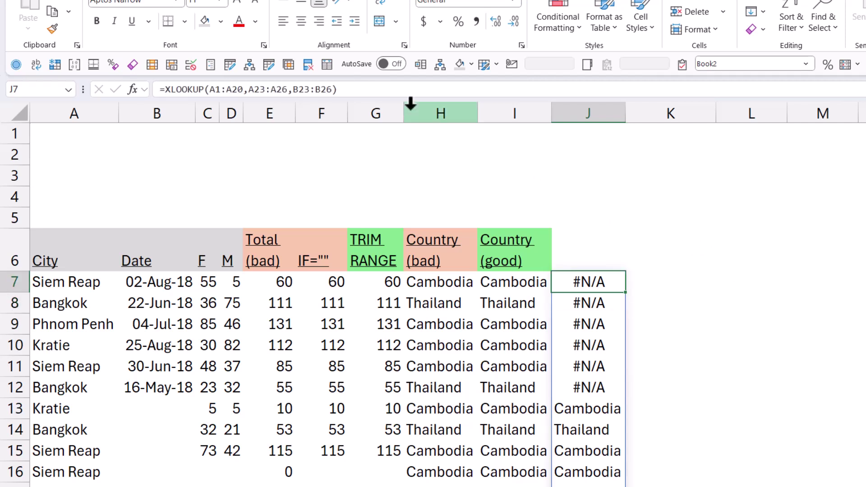
# Step: Paste =XLOOKUP(A1:A20,A23:A26,B23:B26) into J1 and check its spill down to row 26
pyautogui.moveTo(335, 89); pyautogui.dragTo(105, 90)
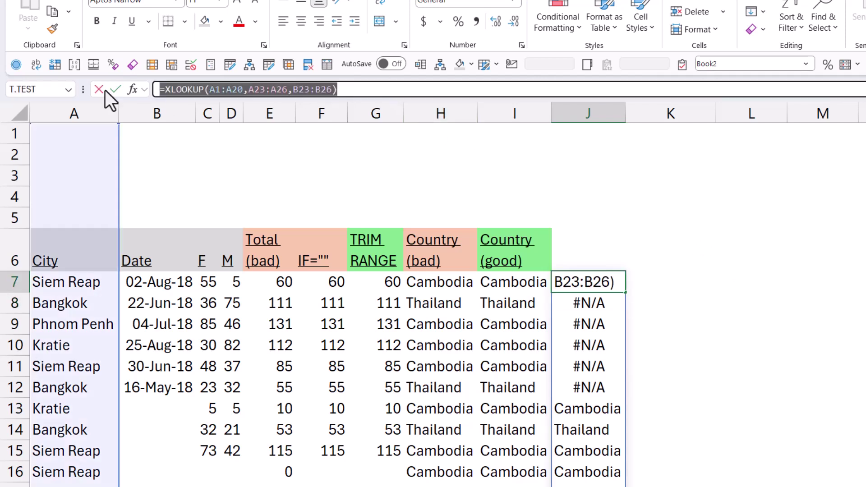
pyautogui.click(601, 131)
pyautogui.click(545, 89)
pyautogui.hotkey('ctrl', 'v')
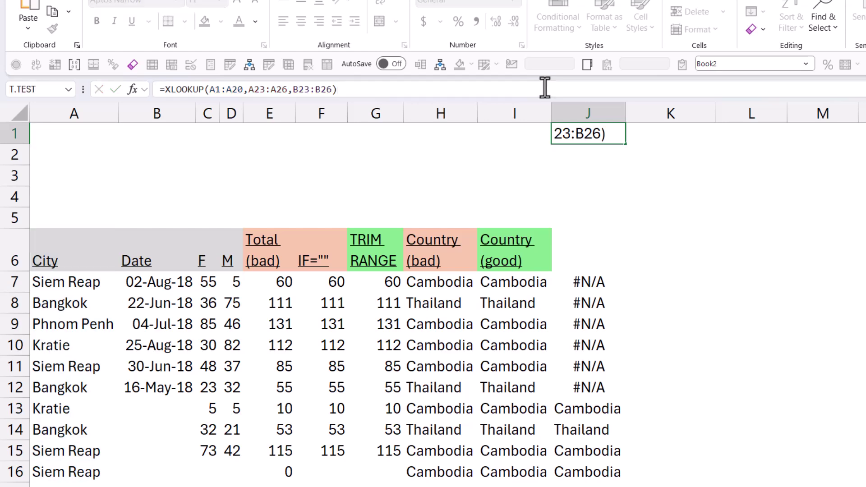
pyautogui.hotkey('ctrl', 'Return')
pyautogui.press('Down')
pyautogui.hotkey('ctrl', 'shift', 'Down')
pyautogui.hotkey('ctrl', 'shift', 'Down')
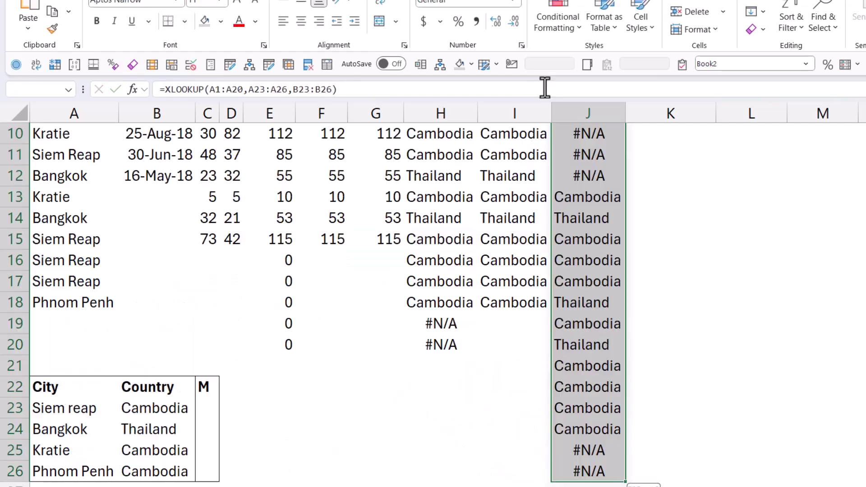
pyautogui.press('Up')
pyautogui.press('Up')
pyautogui.press('Up')
pyautogui.press('Up')
pyautogui.press('Up')
pyautogui.press('Up')
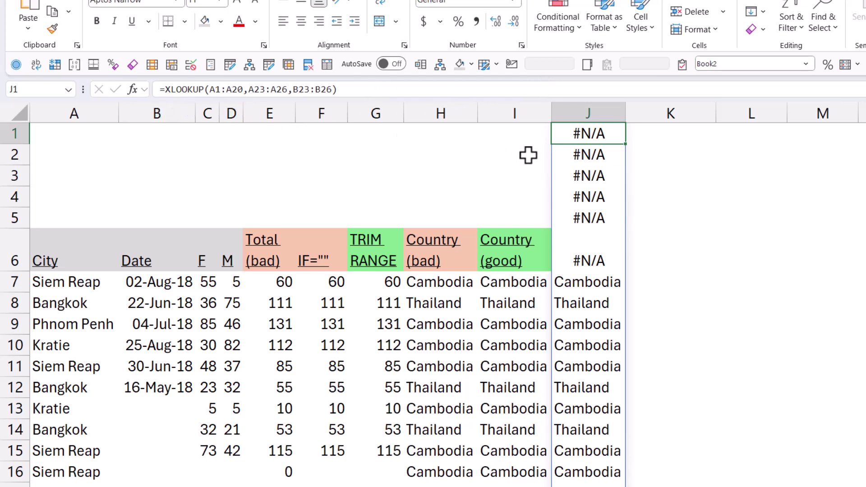
# Step: Change J1's lookup range to the trimmed reference A1.:A20
pyautogui.click(221, 93)
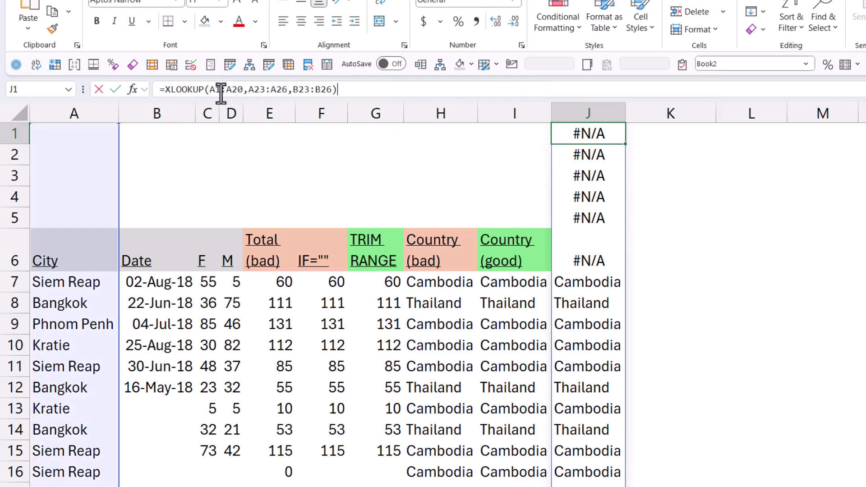
pyautogui.press('BackSpace')
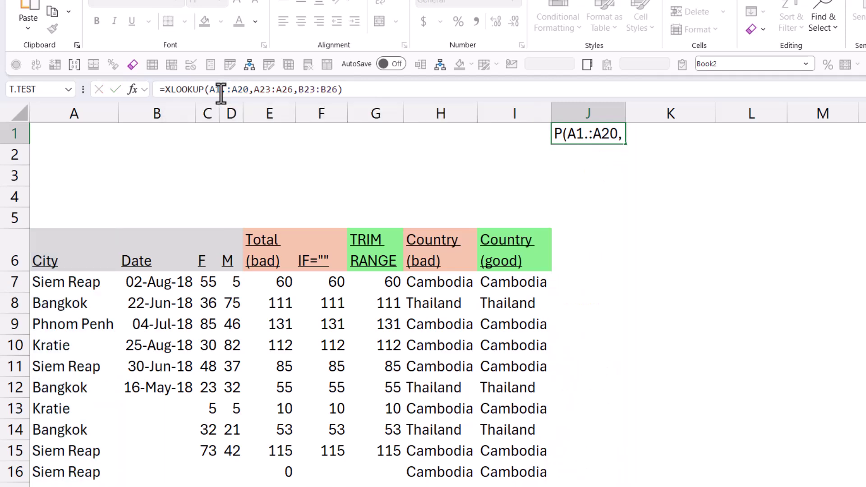
pyautogui.write('6')
pyautogui.press('Return')
pyautogui.press('Up')
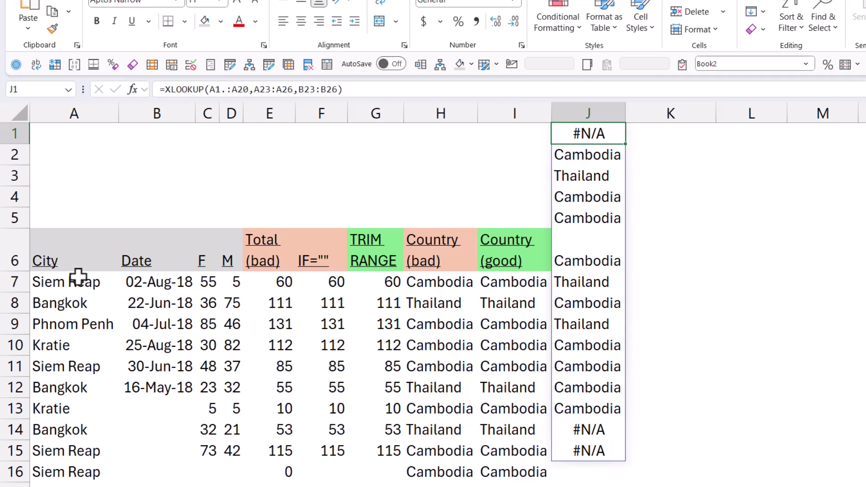
pyautogui.click(72, 260)
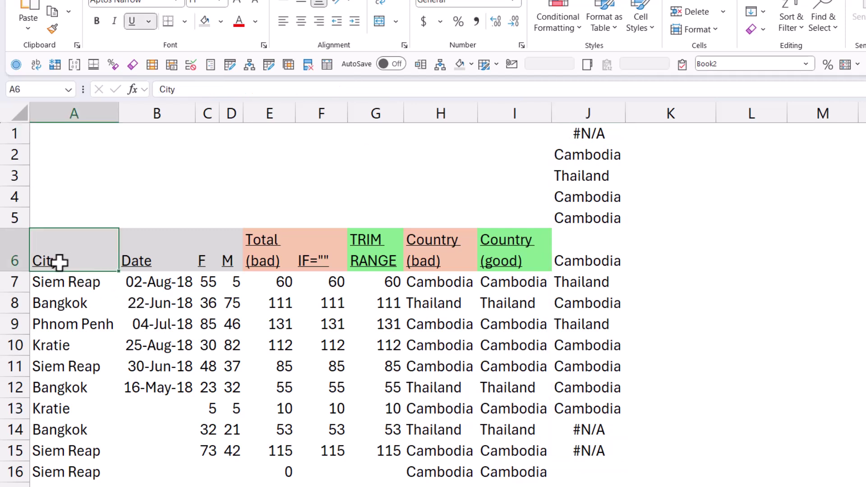
# Step: Widen the lookup and return ranges to A22:A26 and B22:B26 to include the headers
pyautogui.click(570, 131)
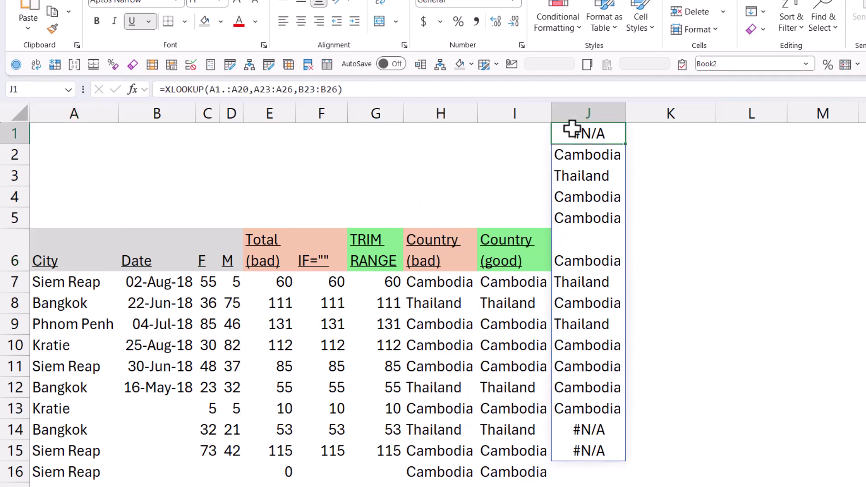
pyautogui.scroll(-10, 236, 381)
pyautogui.scroll(5, 99, 391)
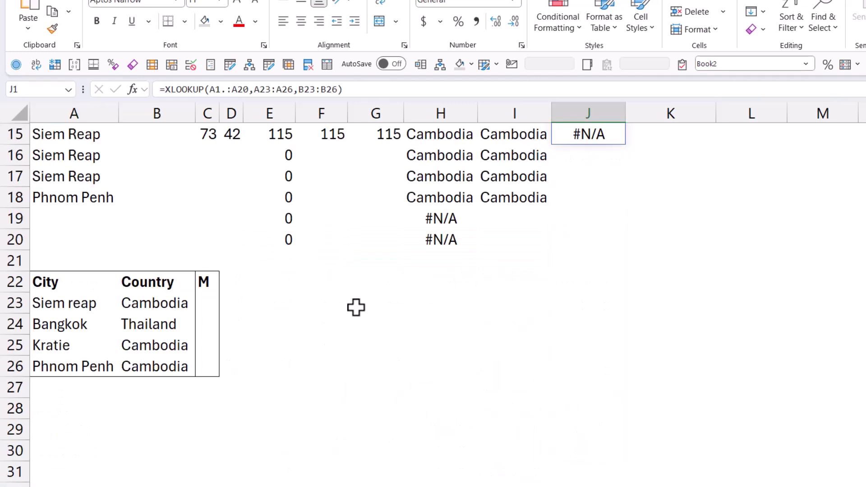
pyautogui.scroll(5, 357, 308)
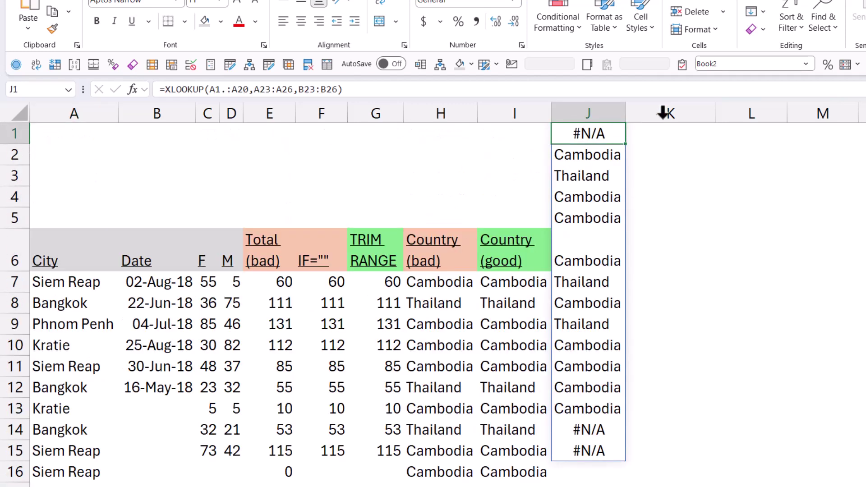
pyautogui.click(264, 86)
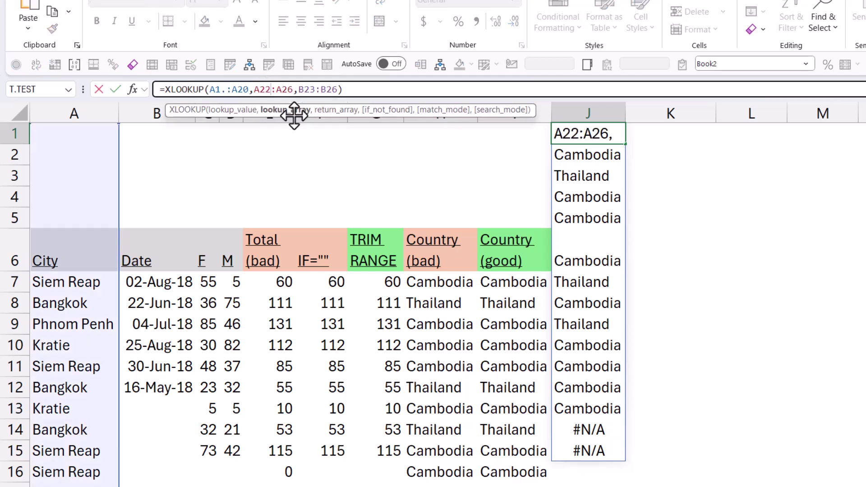
pyautogui.press('Right')
pyautogui.press('Right')
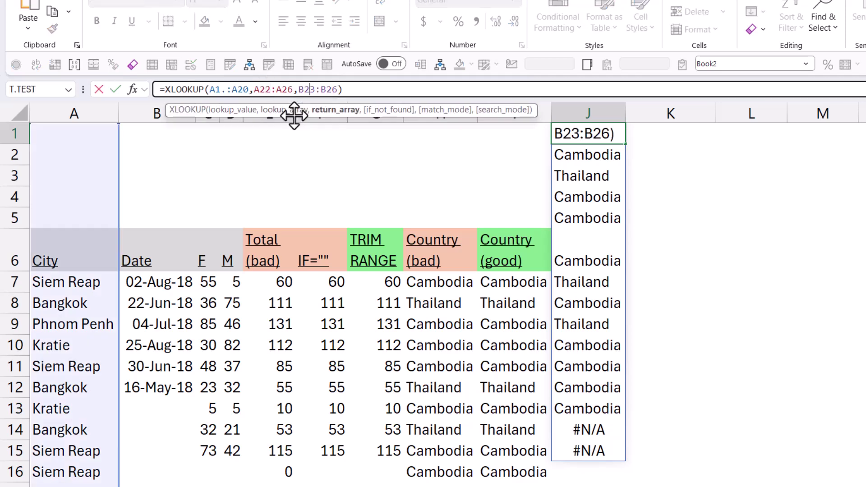
pyautogui.press('Return')
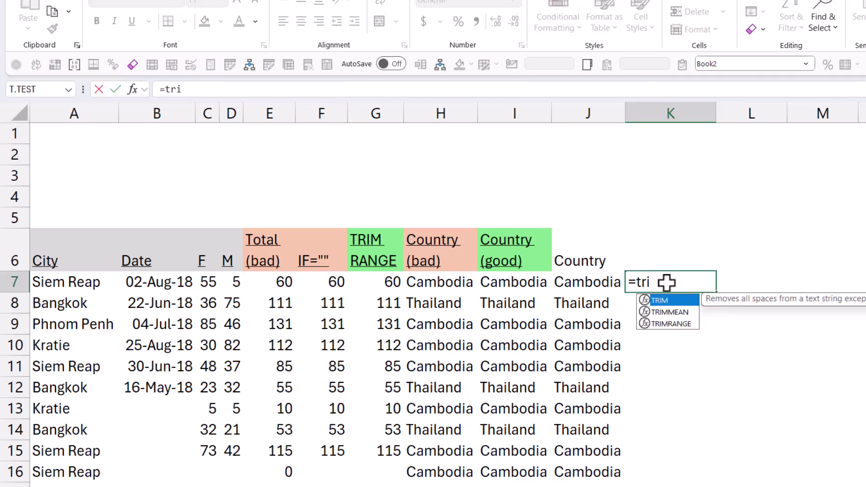
# Step: Compare the TRIM and TRIMMEAN suggestions, then insert TRIMRANGE into K7
pyautogui.press('Down')
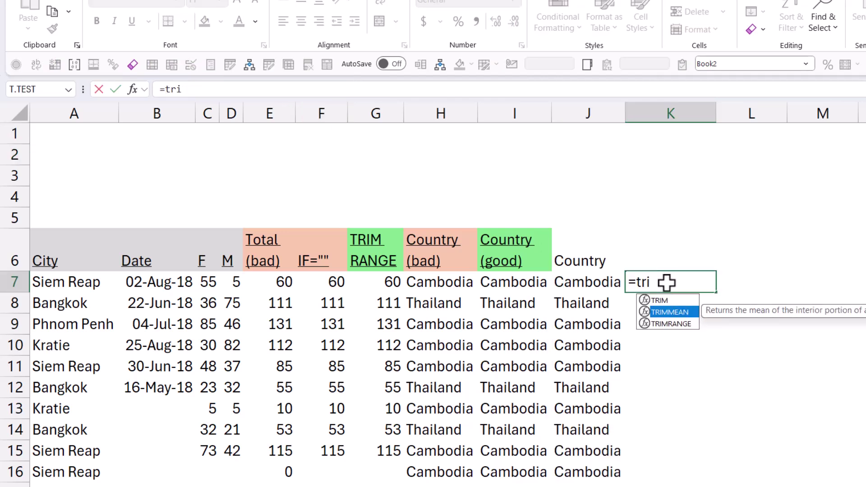
pyautogui.press('Up')
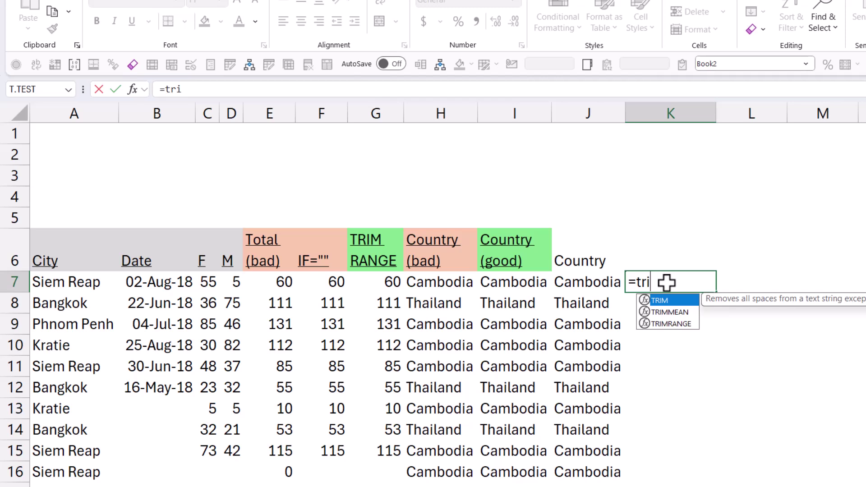
pyautogui.press('Down')
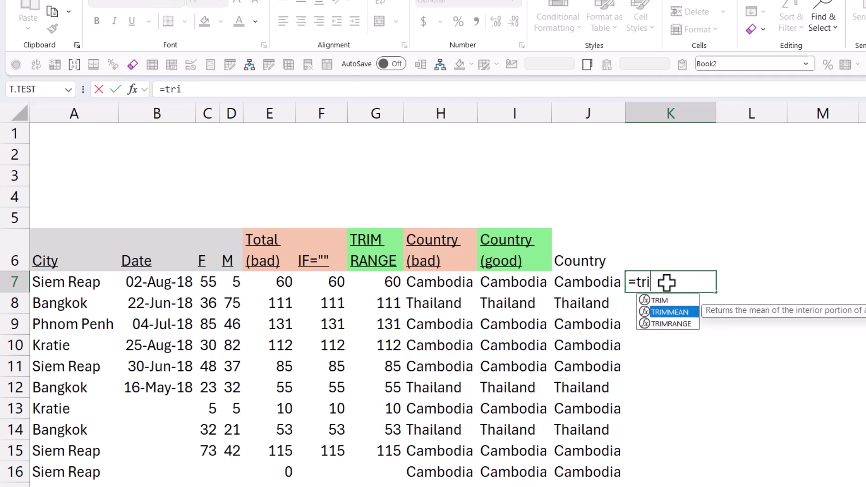
pyautogui.press('Down')
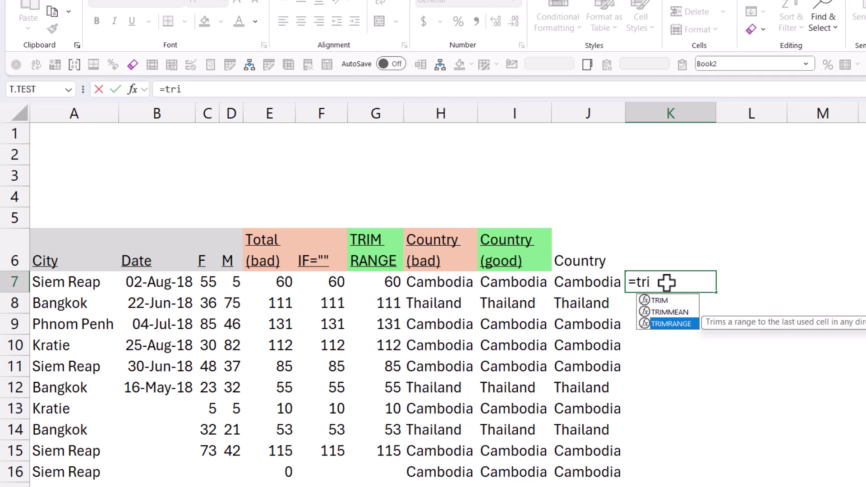
pyautogui.press('Tab')
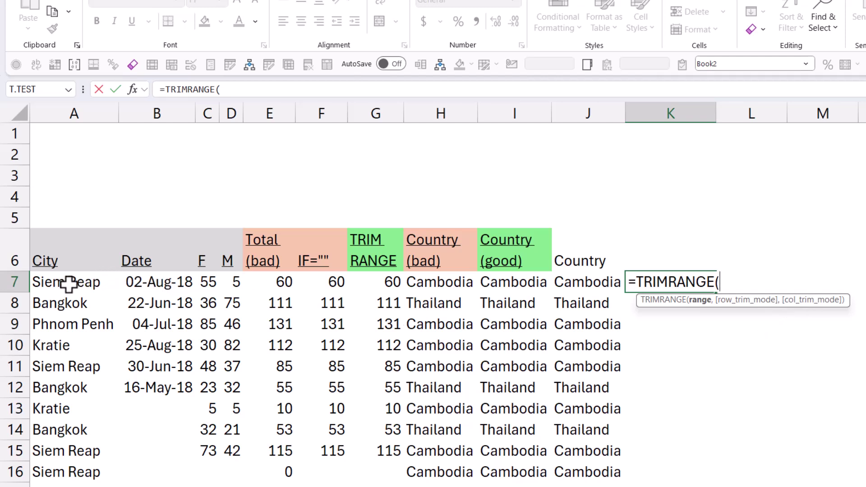
# Step: Give TRIMRANGE the range A7:A18, review its Trailing trim options, then cancel the formula
pyautogui.moveTo(68, 283); pyautogui.dragTo(99, 456)
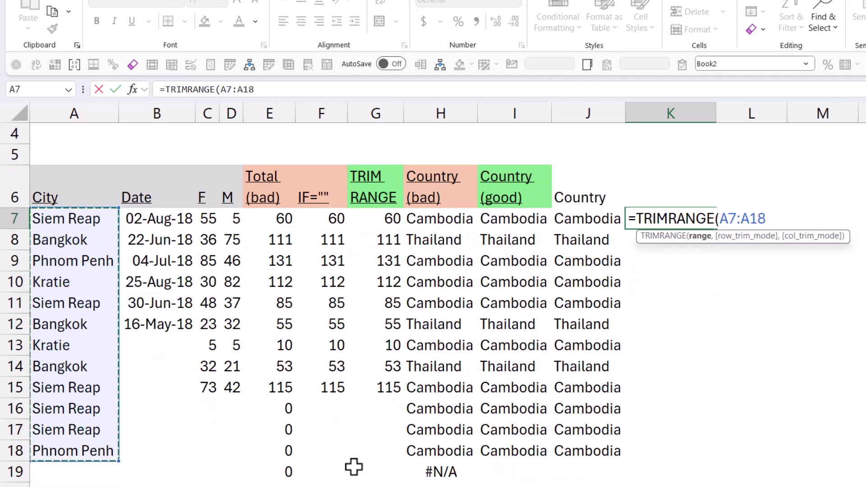
pyautogui.write(',')
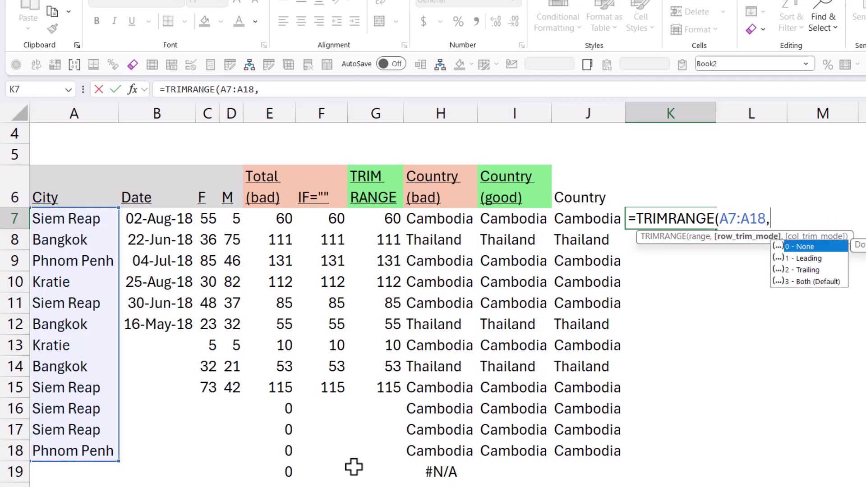
pyautogui.click(815, 259)
pyautogui.click(826, 273)
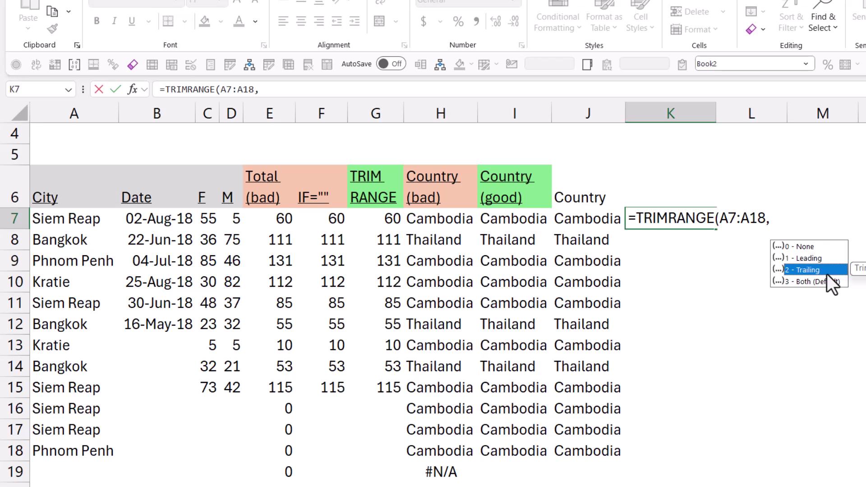
pyautogui.press('BackSpace')
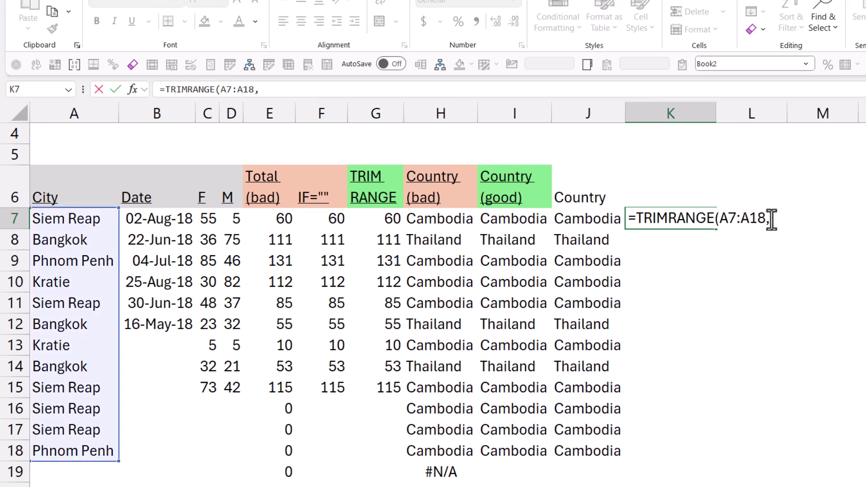
pyautogui.write(',')
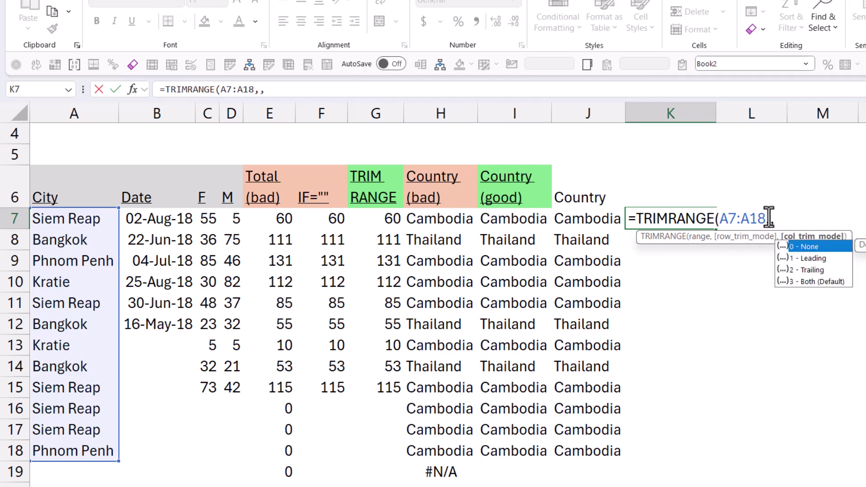
pyautogui.press('Escape')
pyautogui.scroll(1, 323, 174)
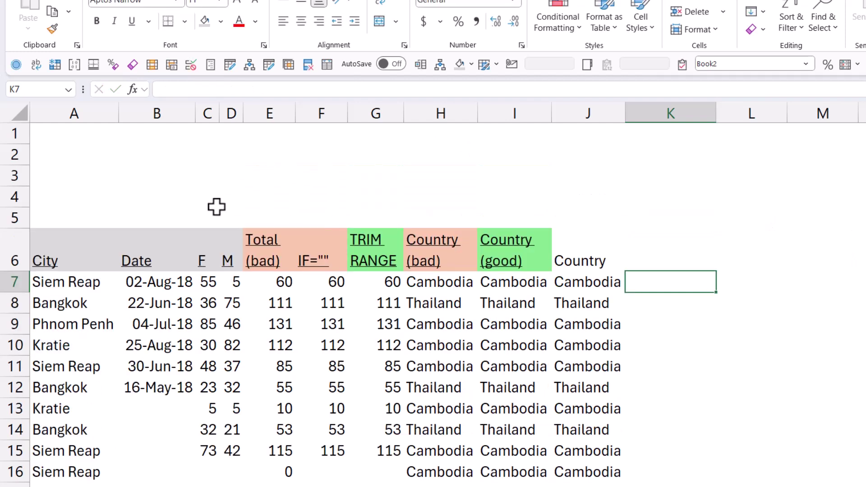
# Step: Copy the City and Date block A6:B12 and add a new blank sheet with A6 as the paste target
pyautogui.moveTo(66, 260); pyautogui.dragTo(81, 448)
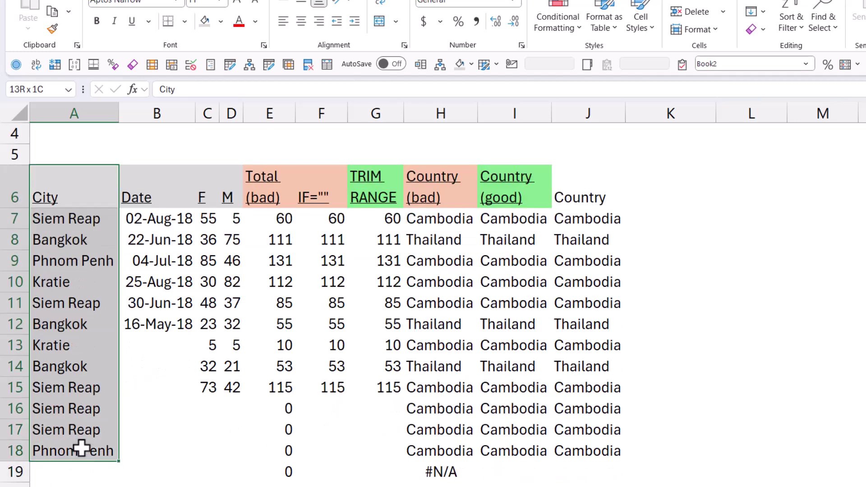
pyautogui.rightClick(84, 280)
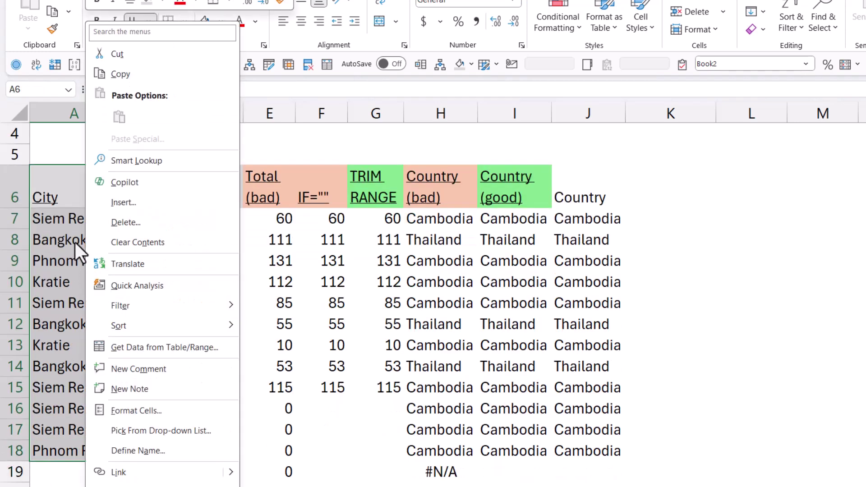
pyautogui.click(69, 193)
pyautogui.moveTo(70, 194); pyautogui.dragTo(144, 321)
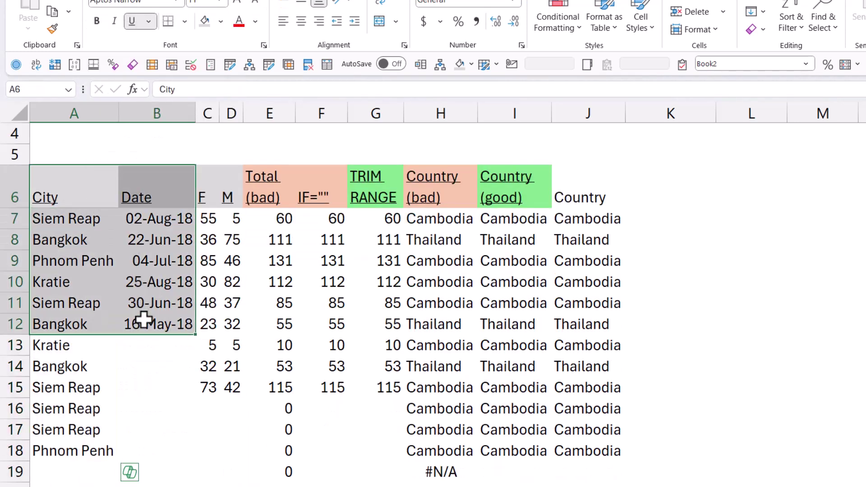
pyautogui.rightClick(96, 251)
pyautogui.click(158, 71)
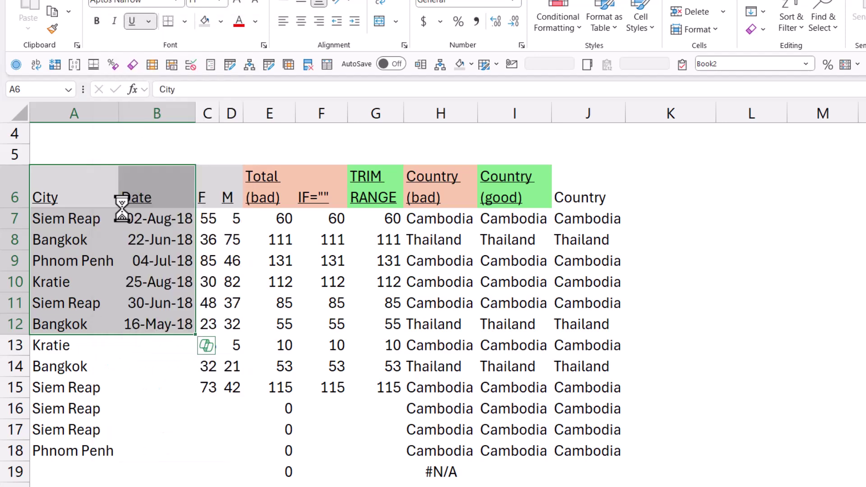
pyautogui.hotkey('shift', 'F11')
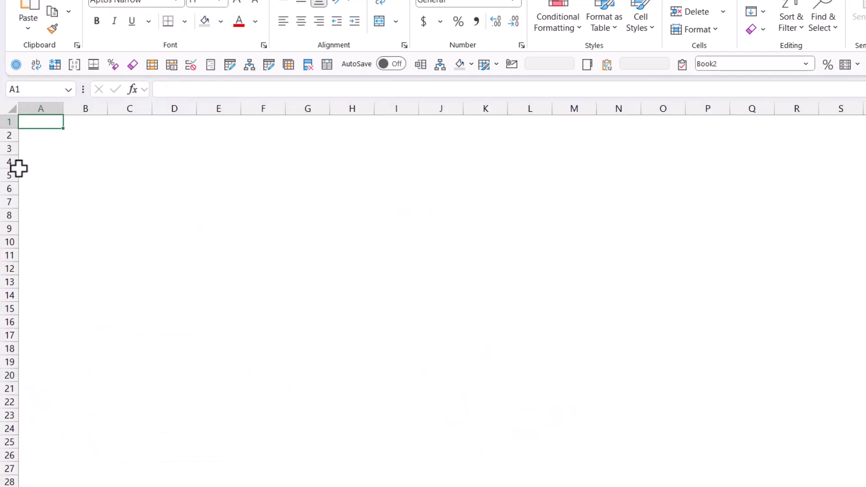
pyautogui.rightClick(46, 185)
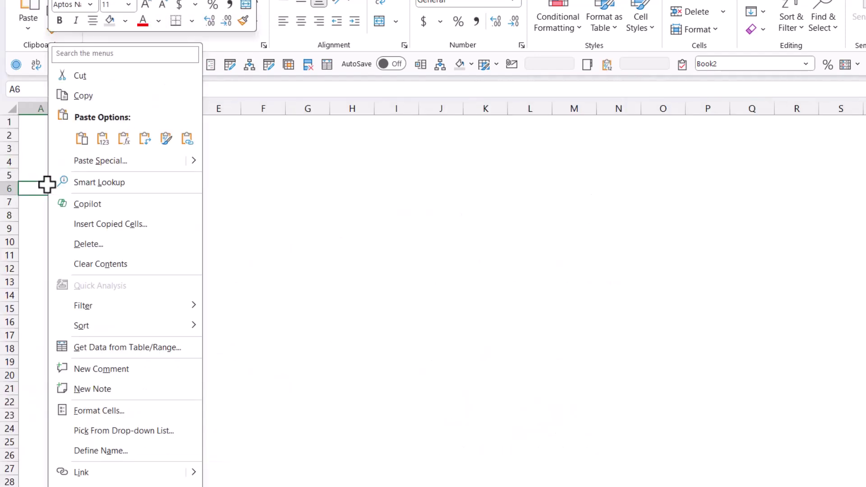
# Step: Paste Special the block transposed into A6:G7 and AutoFit columns B–G
pyautogui.click(171, 161)
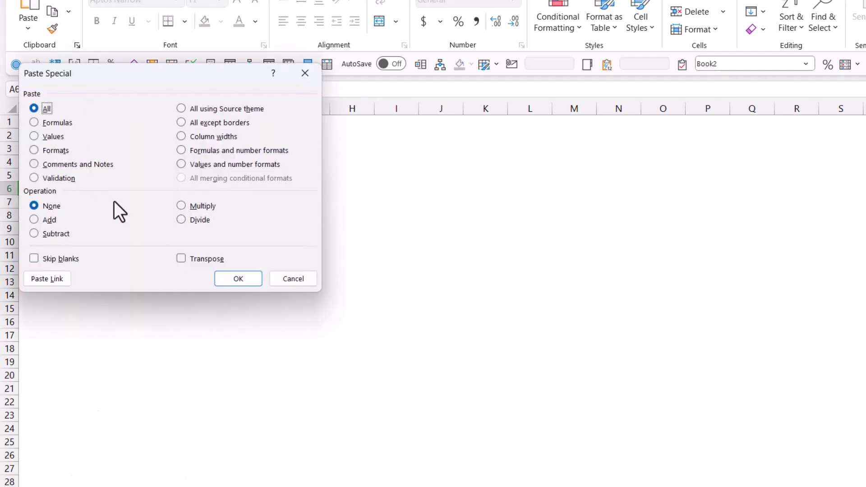
pyautogui.click(181, 258)
pyautogui.click(226, 280)
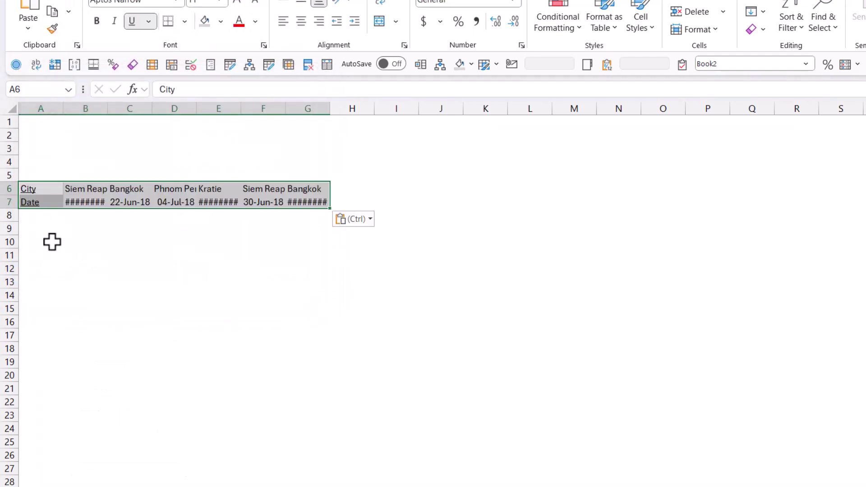
pyautogui.moveTo(85, 108); pyautogui.dragTo(331, 119)
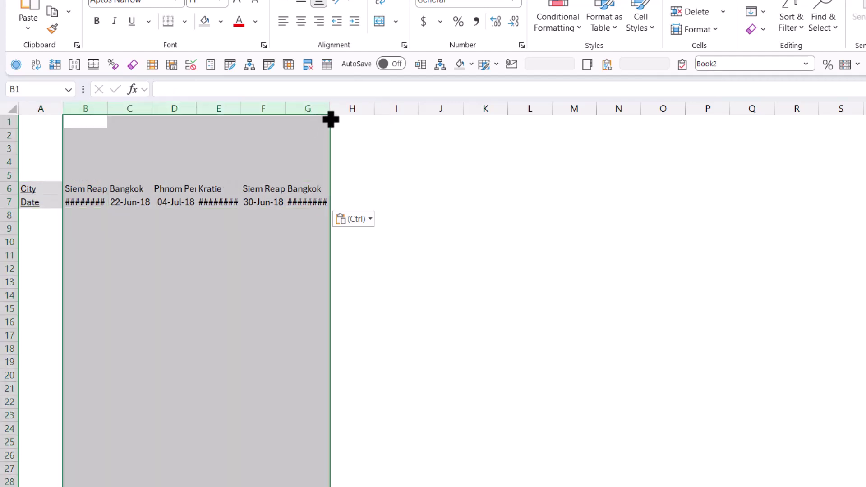
pyautogui.doubleClick(331, 109)
# Step: Enter =TRIMRANGE(B6:O6) in B8 so the city names spill across row 8
pyautogui.click(85, 232)
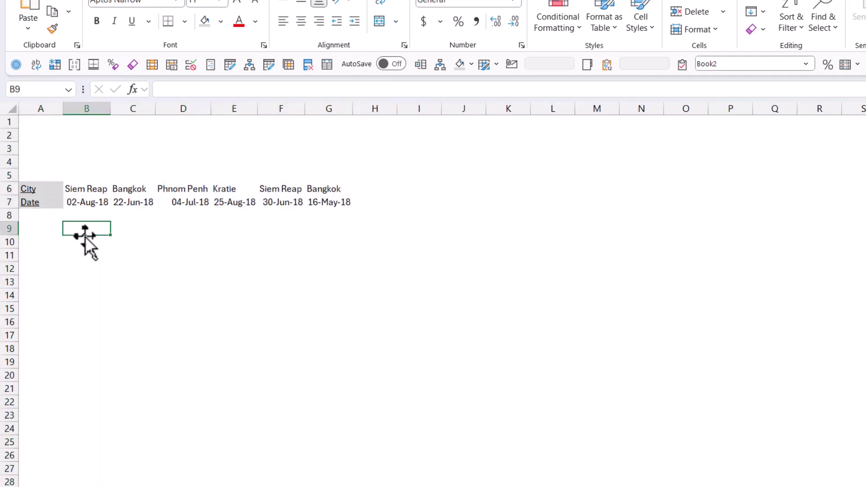
pyautogui.press('Up')
pyautogui.write('=trim')
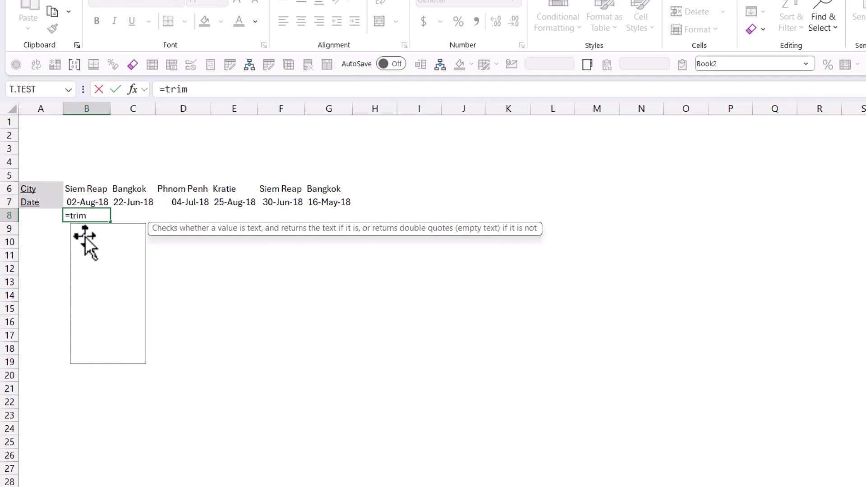
pyautogui.press('Down')
pyautogui.press('Down')
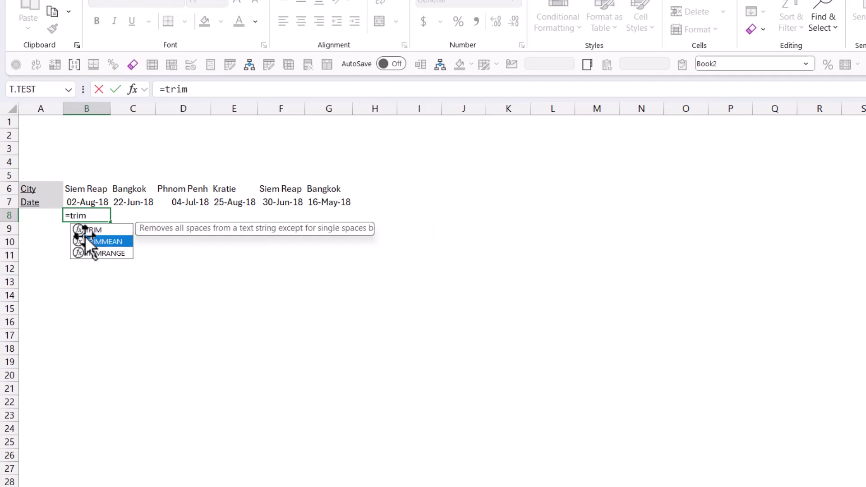
pyautogui.press('Tab')
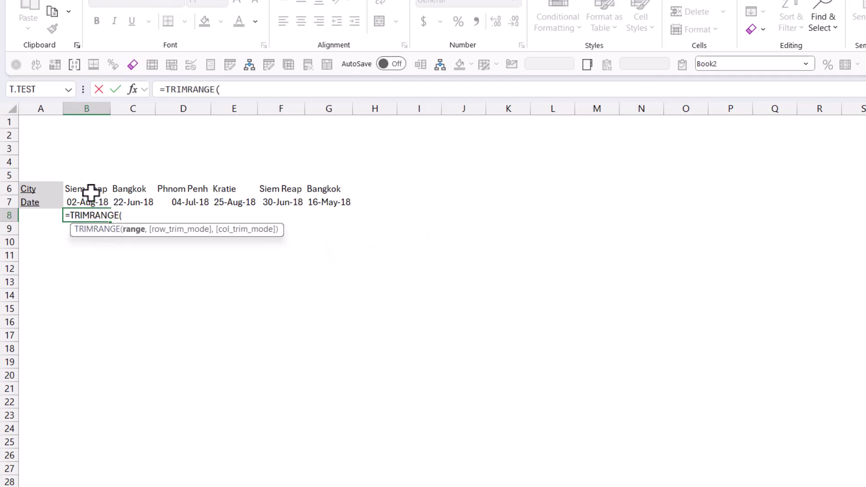
pyautogui.moveTo(109, 189); pyautogui.dragTo(693, 183)
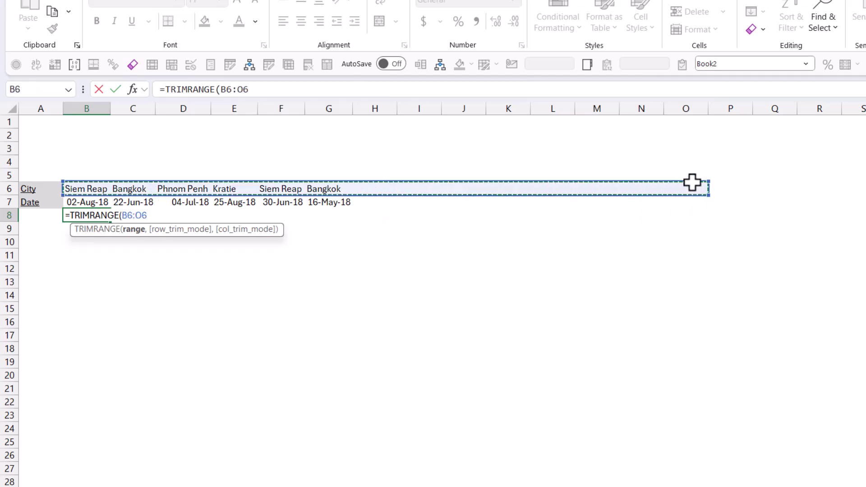
pyautogui.write(')')
pyautogui.hotkey('ctrl', 'Return')
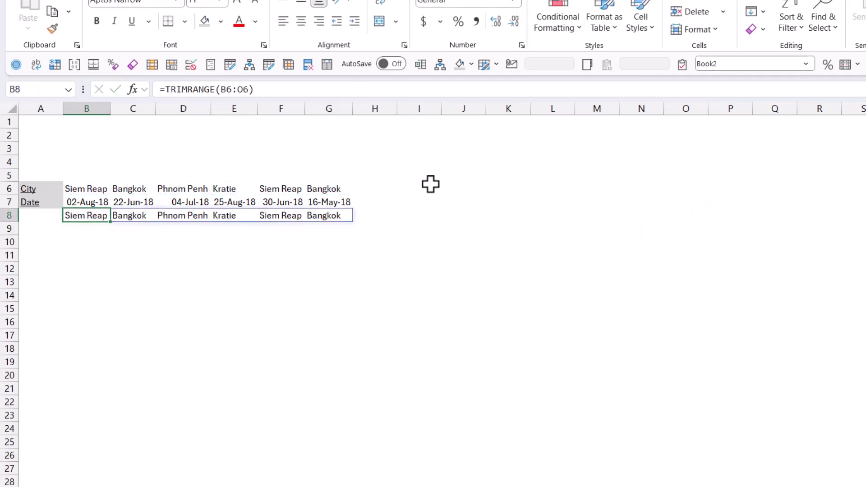
# Step: Edit the B8 formula to =TRIMRANGE(B6:O6,,) with two empty optional arguments
pyautogui.doubleClick(101, 216)
pyautogui.click(146, 216)
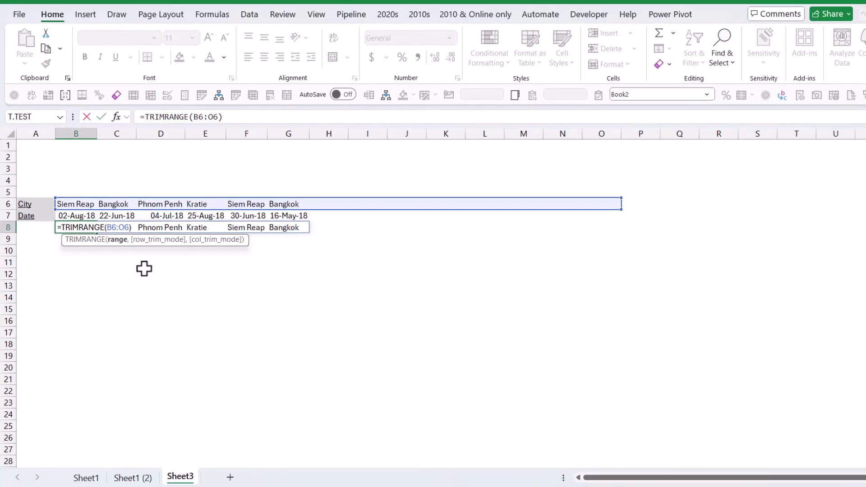
pyautogui.write(',,')
pyautogui.hotkey('ctrl', 'Return')
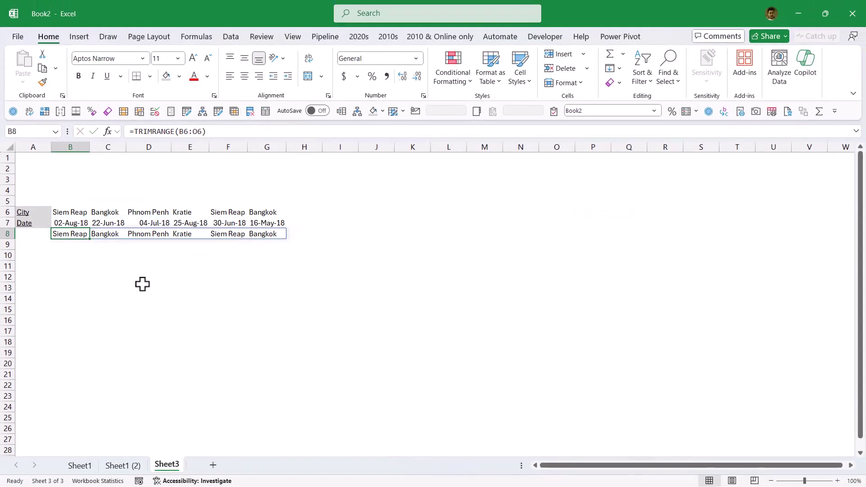
pyautogui.click(157, 275)
# Step: Create a PivotTable on a new worksheet from the Sheet1 data table A1:H15
pyautogui.click(75, 466)
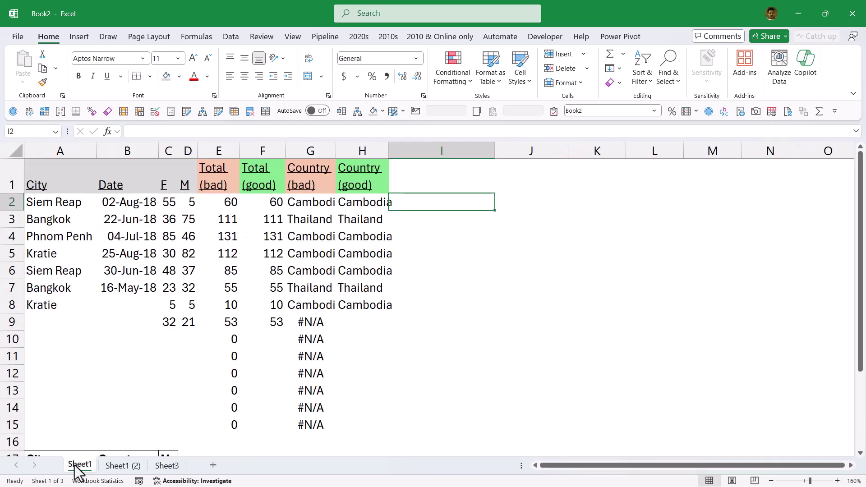
pyautogui.click(54, 176)
pyautogui.hotkey('ctrl', 'a')
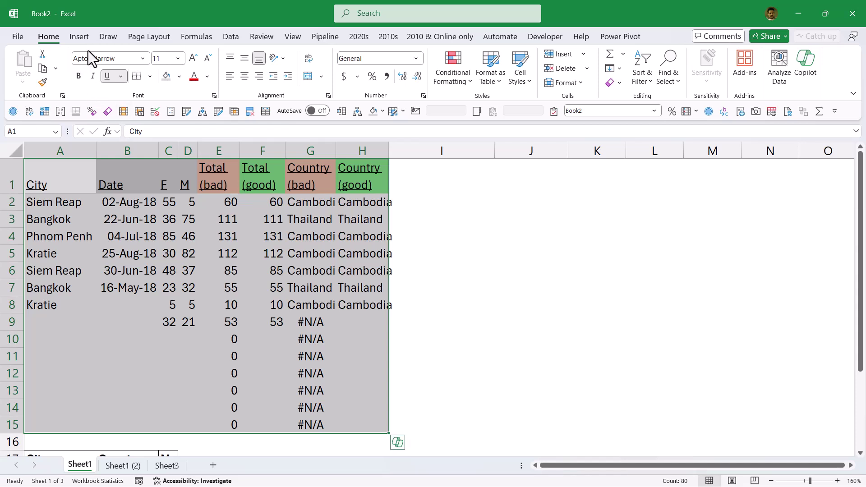
pyautogui.scroll(-1, 45, 85)
pyautogui.click(27, 68)
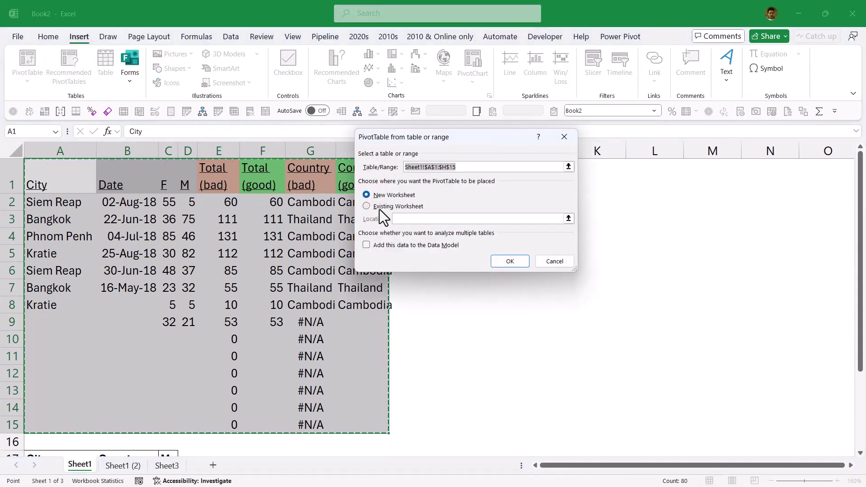
pyautogui.click(512, 262)
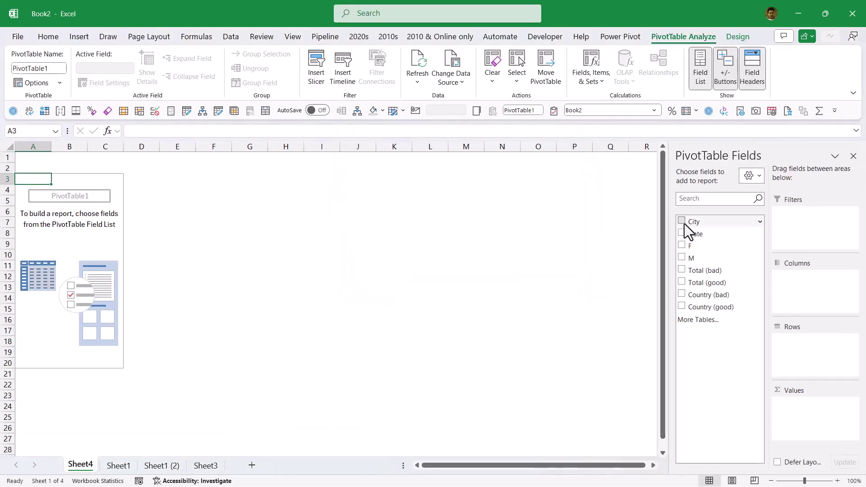
# Step: Add City as rows and Sum of M as values, then select the (blank) row
pyautogui.click(682, 221)
pyautogui.click(681, 257)
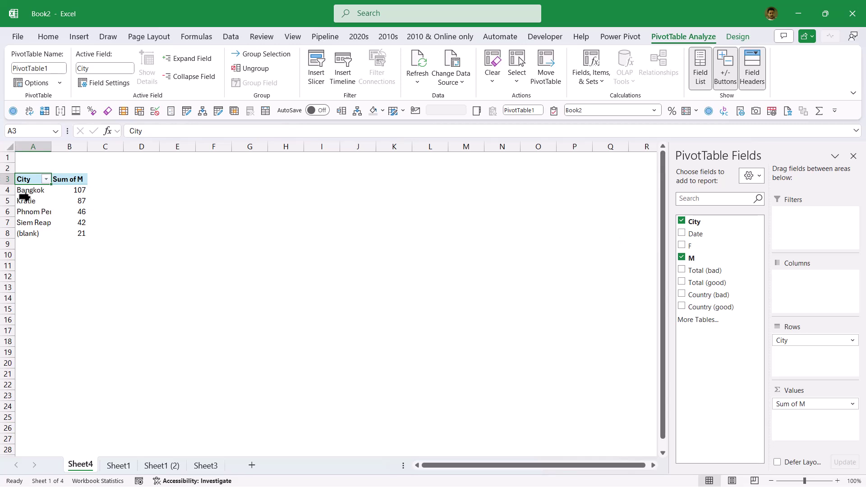
pyautogui.click(31, 232)
pyautogui.click(72, 235)
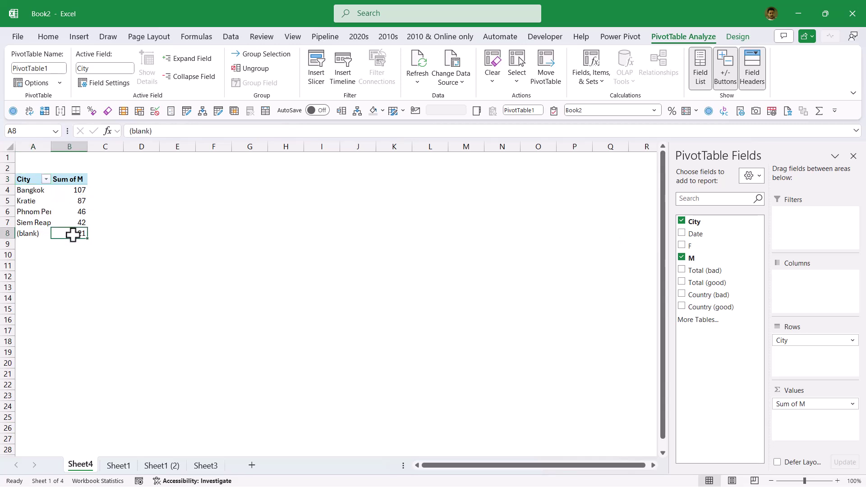
pyautogui.click(33, 233)
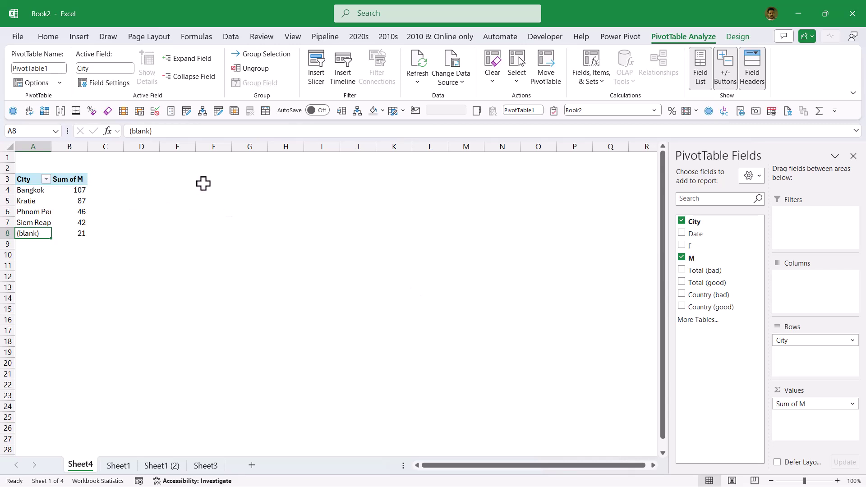
pyautogui.click(53, 39)
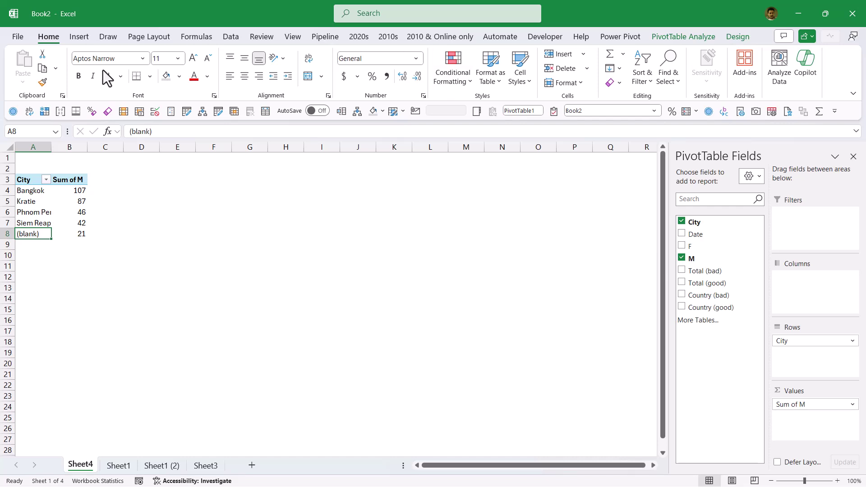
# Step: Try inserting a Filled Map from the pivot and dismiss the can't-create-chart error
pyautogui.click(78, 40)
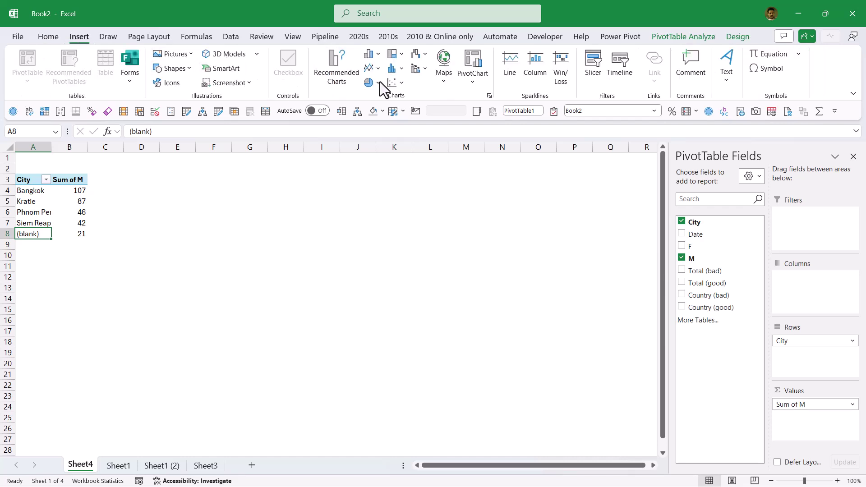
pyautogui.click(447, 79)
pyautogui.click(460, 131)
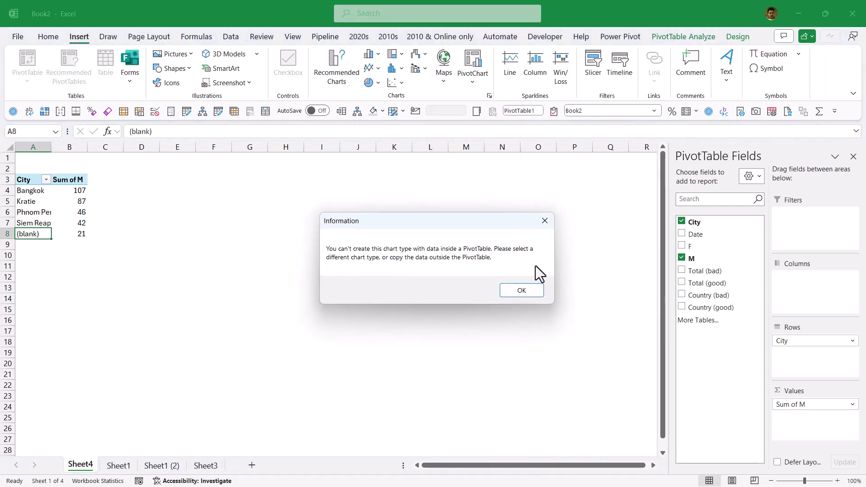
pyautogui.click(521, 291)
# Step: Enter =TRIMRANGE(A3:B21) in E3 and select its E3:F8 spill for a map
pyautogui.click(185, 181)
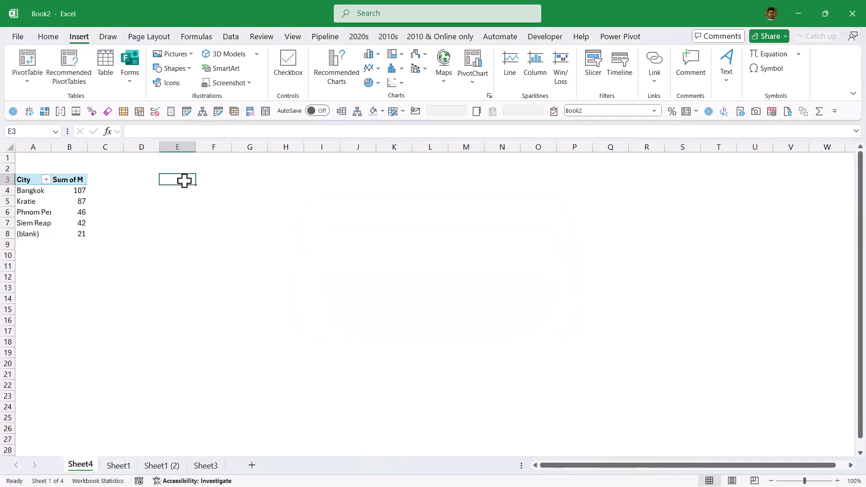
pyautogui.write('=trimr')
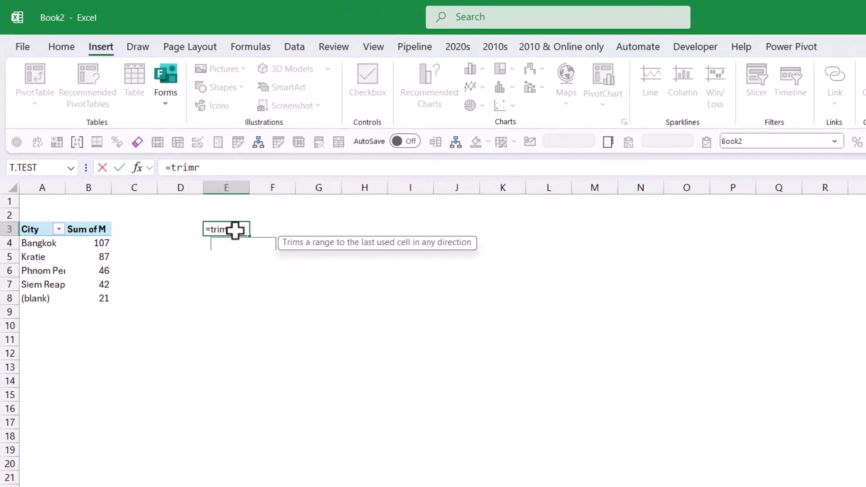
pyautogui.press('Tab')
pyautogui.moveTo(45, 251); pyautogui.dragTo(83, 377)
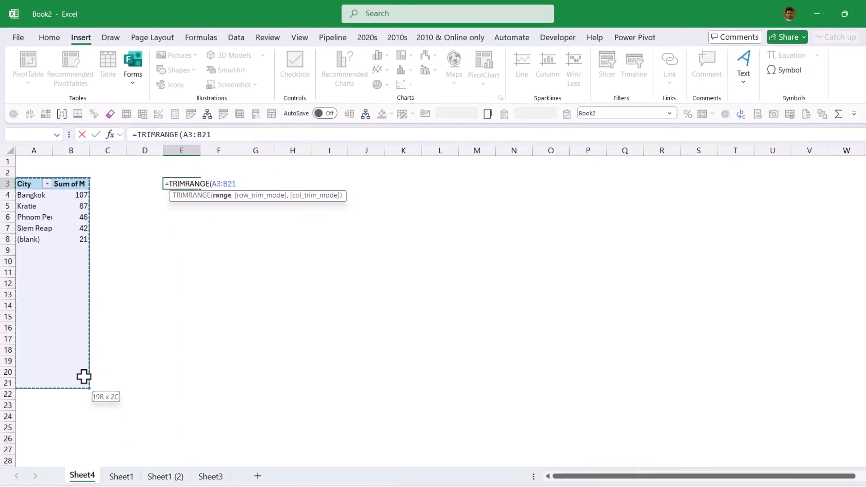
pyautogui.write(')')
pyautogui.press('Return')
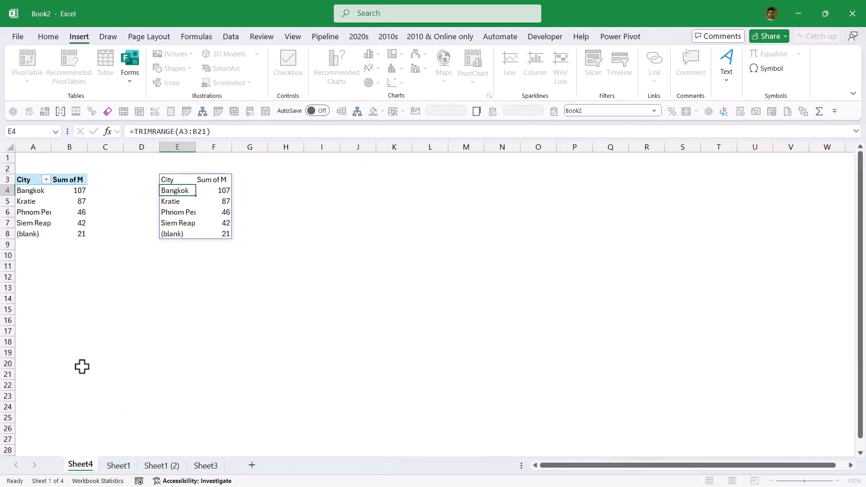
pyautogui.press('Up')
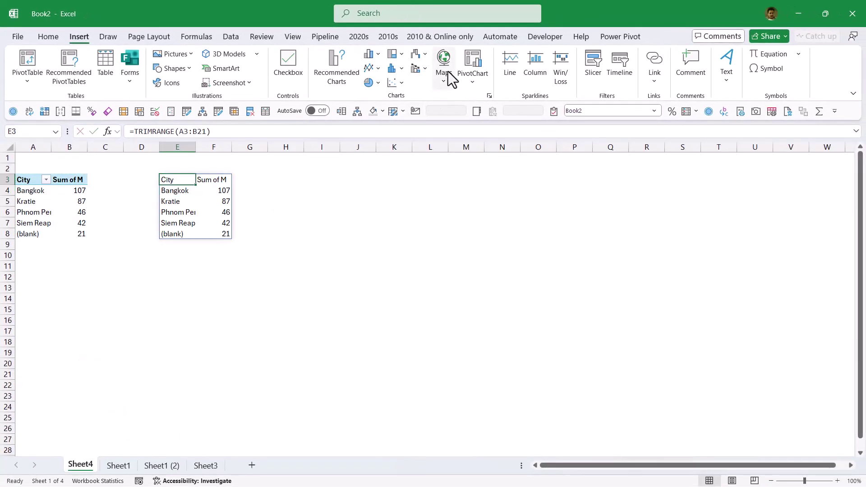
pyautogui.hotkey('ctrl', 'a')
pyautogui.click(446, 84)
# Step: Insert a Filled Map from the spilled data and autofit column E
pyautogui.click(451, 134)
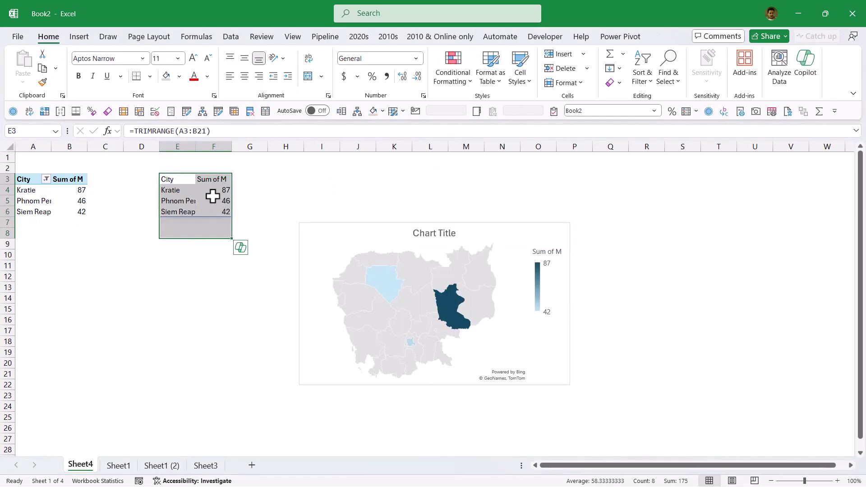
pyautogui.click(213, 197)
pyautogui.doubleClick(196, 146)
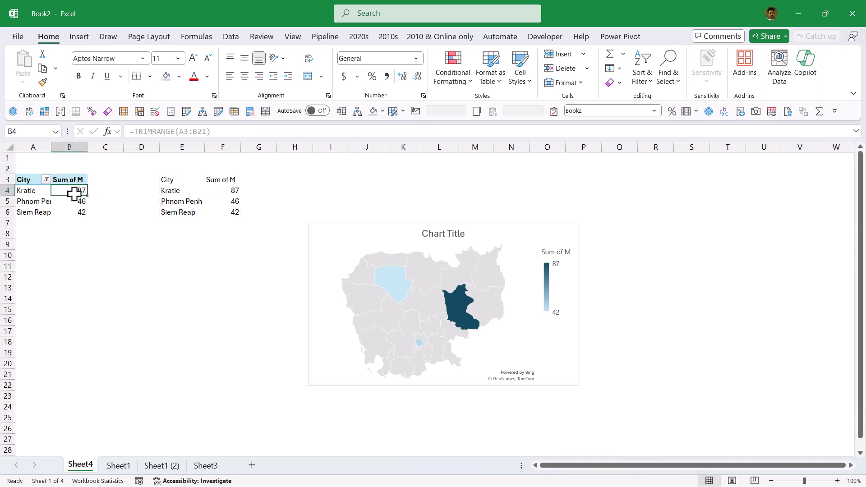
# Step: Add Date as a timeline filter and move the timeline below the pivot
pyautogui.rightClick(74, 193)
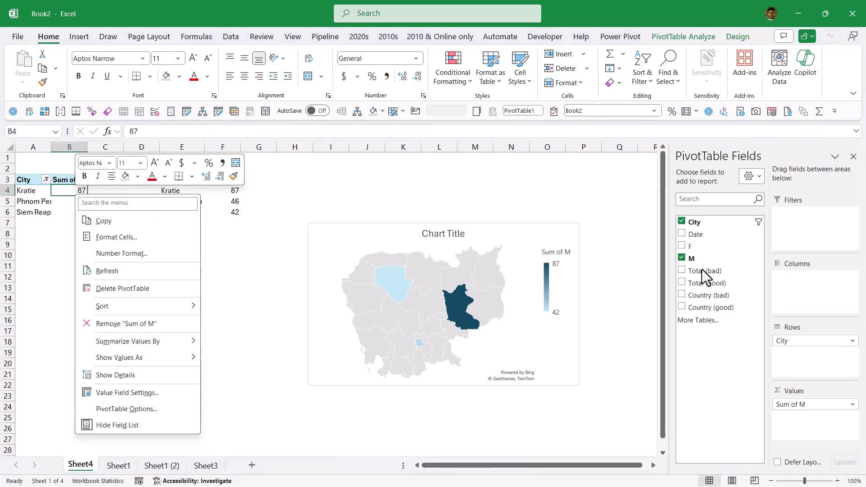
pyautogui.rightClick(690, 237)
pyautogui.click(717, 309)
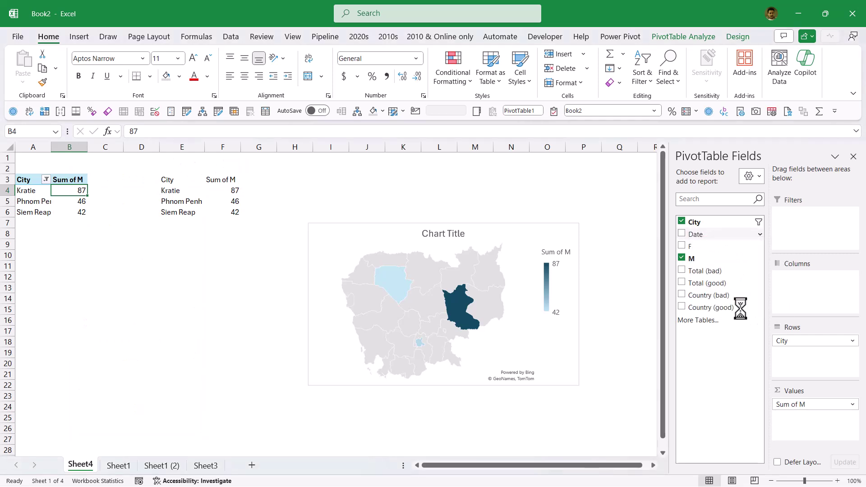
pyautogui.moveTo(333, 271); pyautogui.dragTo(158, 248)
# Step: Switch the timeline to months and filter to July, September, then August 2018
pyautogui.click(127, 307)
pyautogui.click(246, 270)
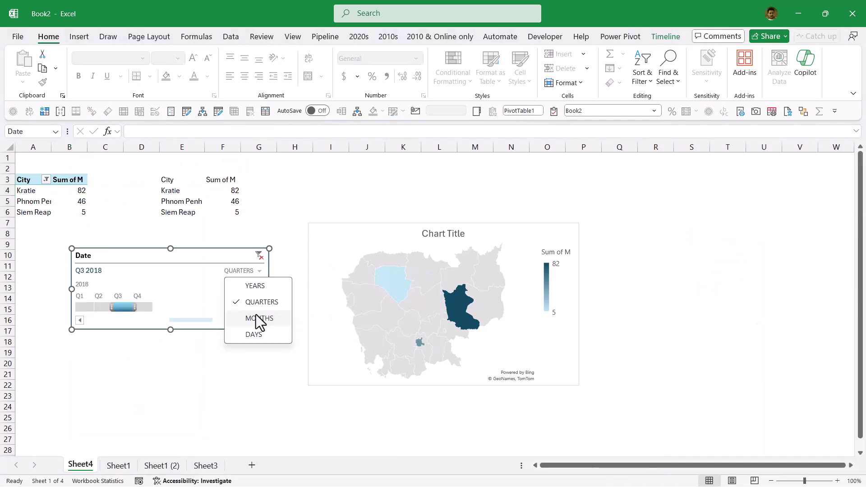
pyautogui.click(255, 318)
pyautogui.click(184, 305)
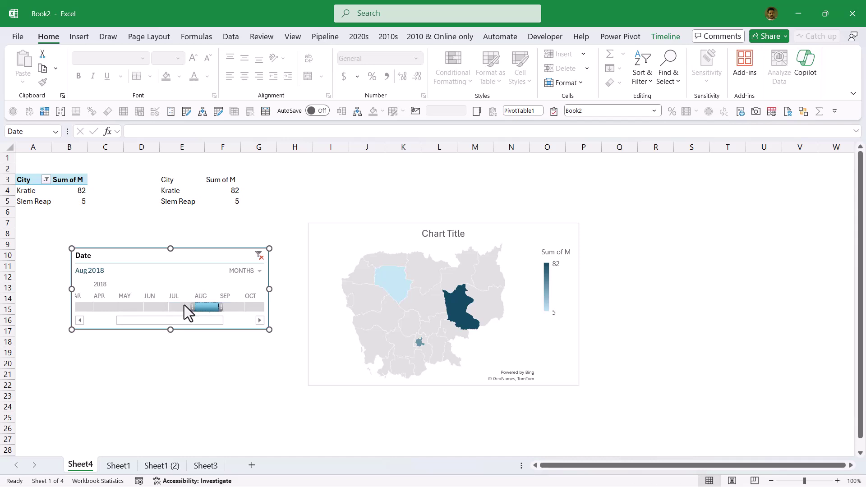
pyautogui.click(229, 310)
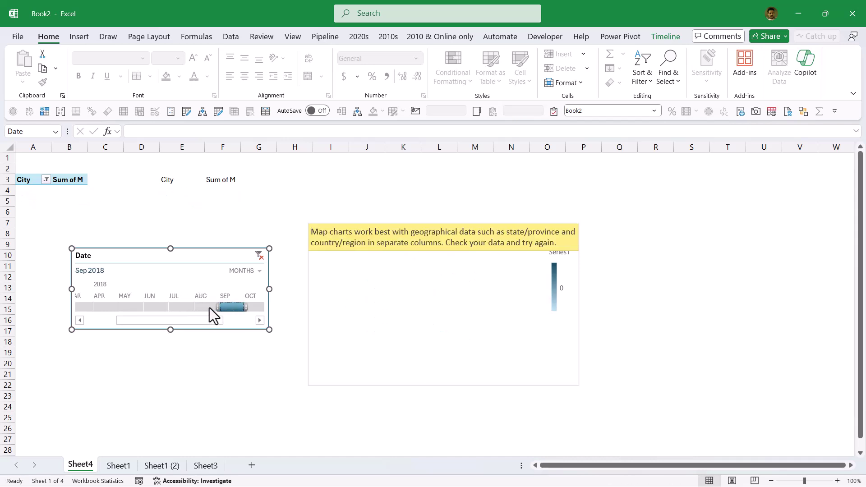
pyautogui.click(207, 308)
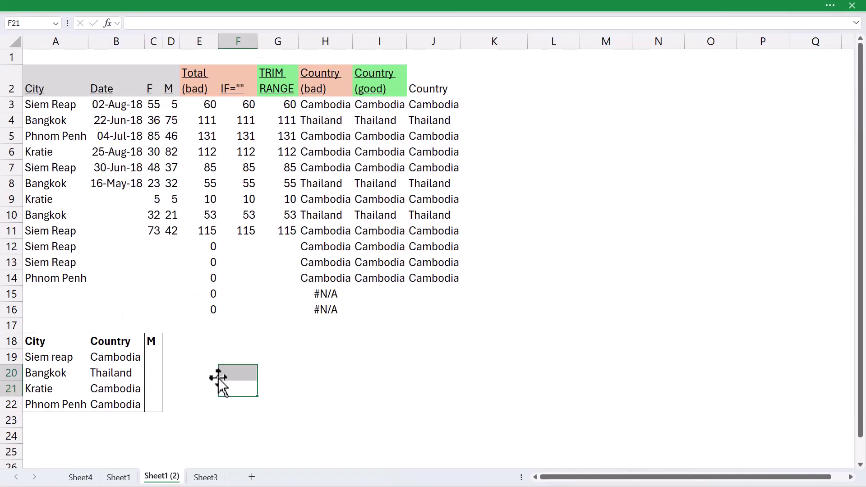
# Step: Enter =SUMIFS(D3:D16,A3:A16,A19:A25) in C19 to total M per city
pyautogui.click(210, 342)
pyautogui.click(157, 357)
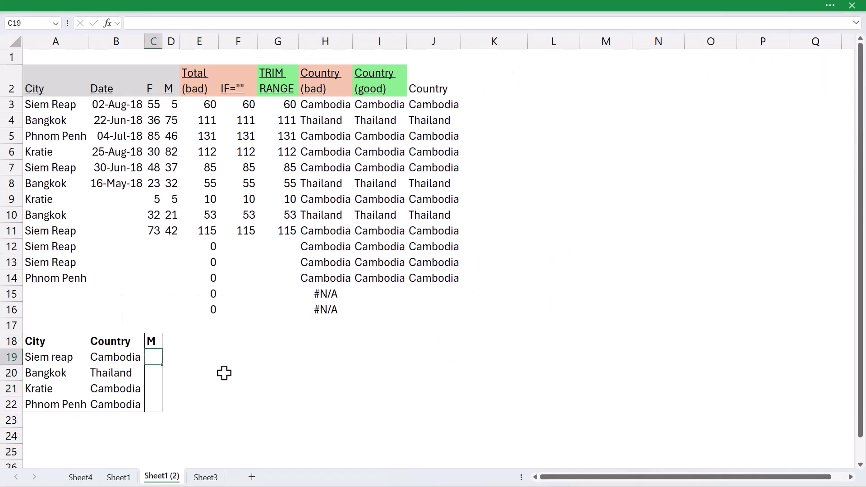
pyautogui.write('=sumifs')
pyautogui.press('Tab')
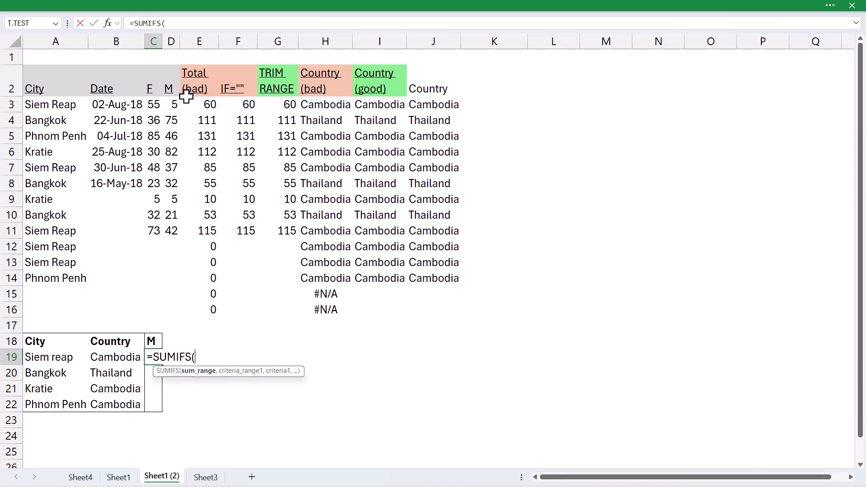
pyautogui.moveTo(171, 104); pyautogui.dragTo(170, 309)
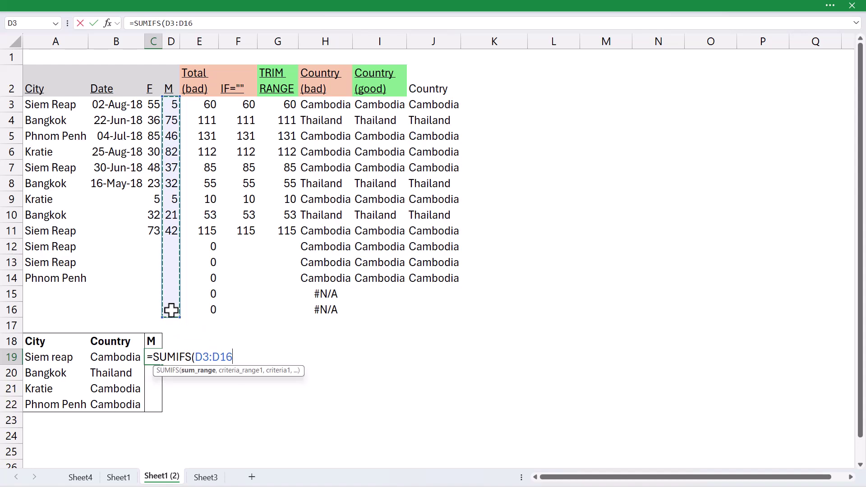
pyautogui.write(',')
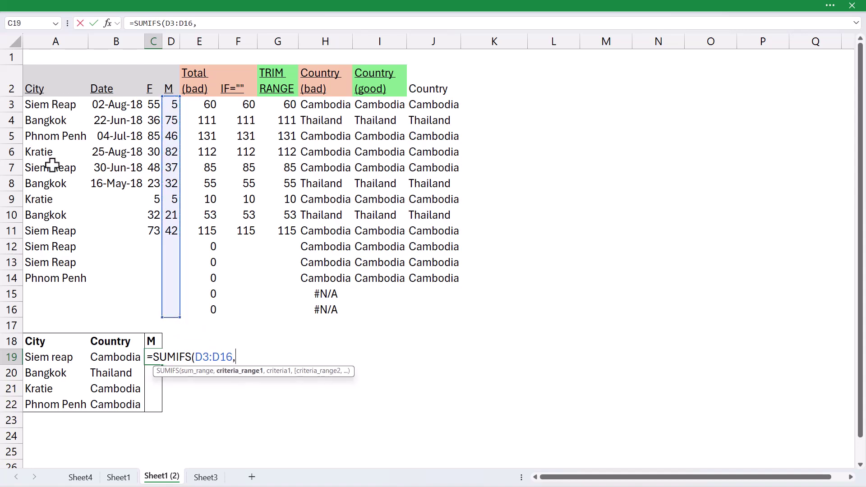
pyautogui.moveTo(49, 104); pyautogui.dragTo(23, 309)
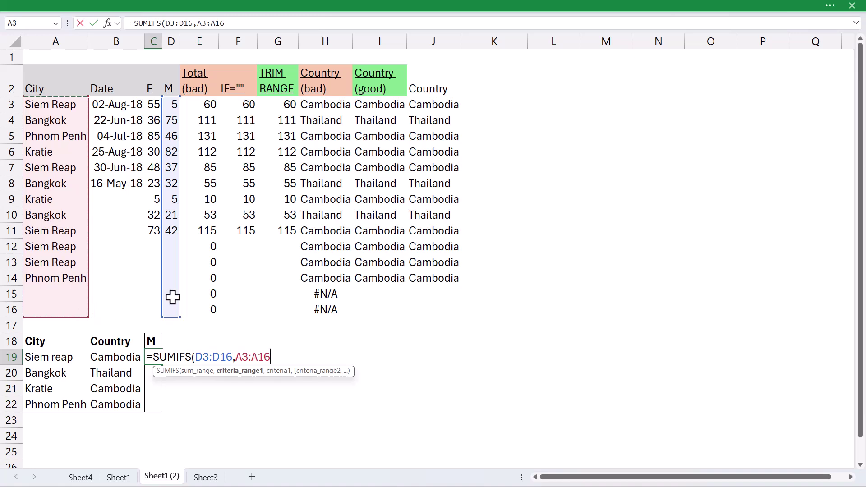
pyautogui.write(',')
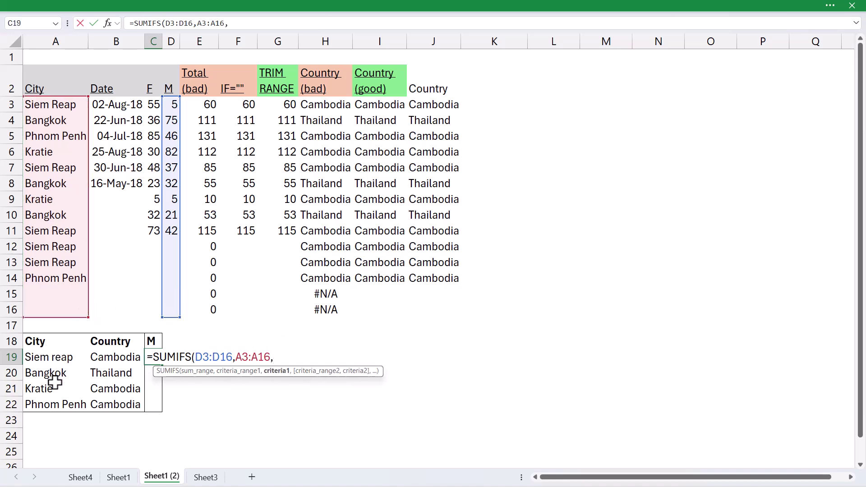
pyautogui.moveTo(50, 358); pyautogui.dragTo(59, 454)
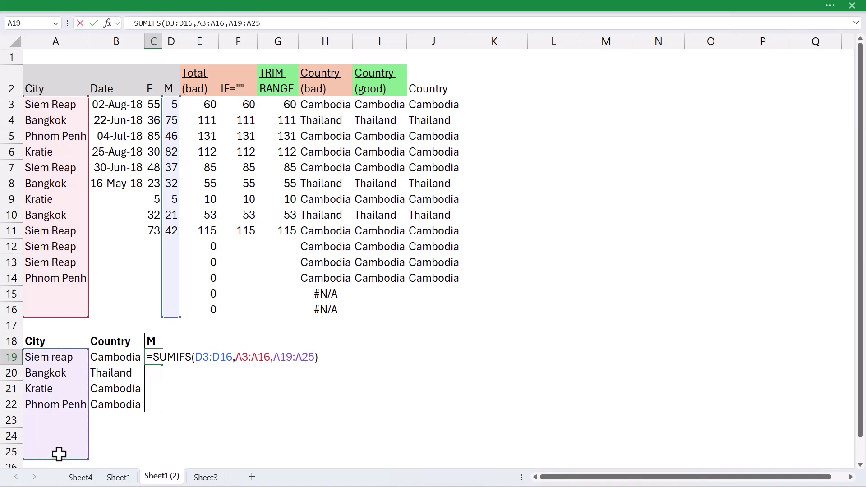
pyautogui.press('Return')
pyautogui.press('Up')
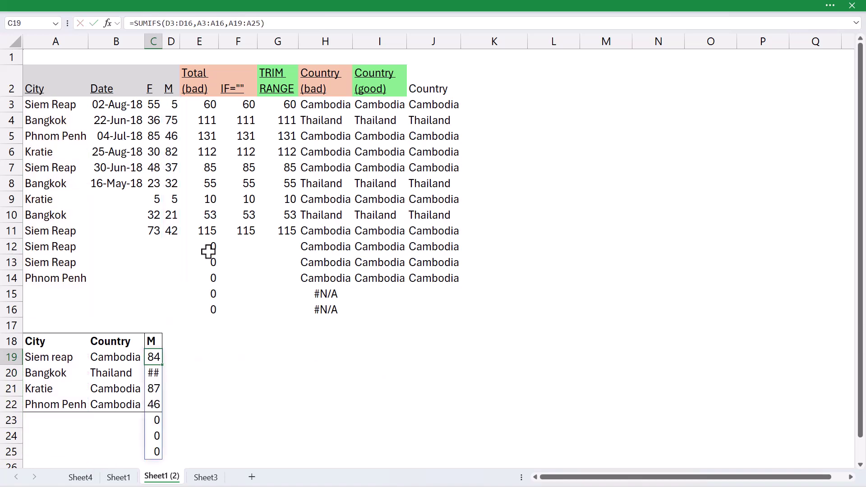
# Step: Widen column C and wrap the criteria in TRIMRANGE so only 84, 128, 87, 46 spill
pyautogui.moveTo(163, 41); pyautogui.dragTo(169, 41)
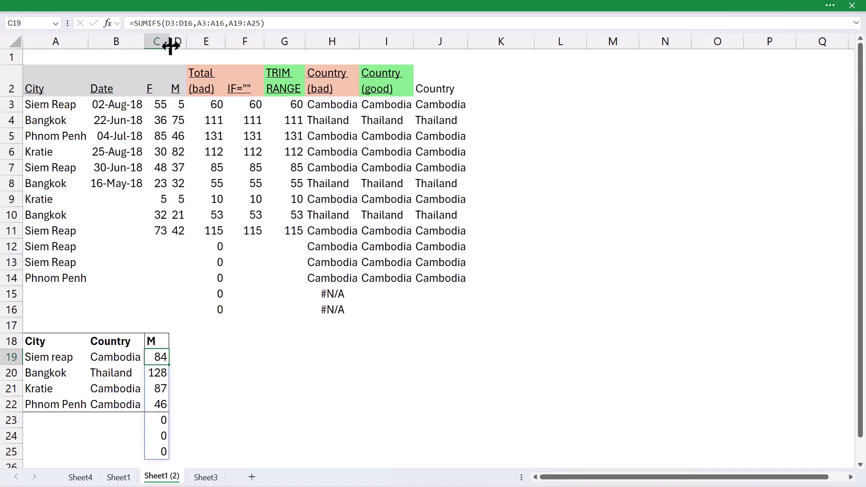
pyautogui.doubleClick(159, 356)
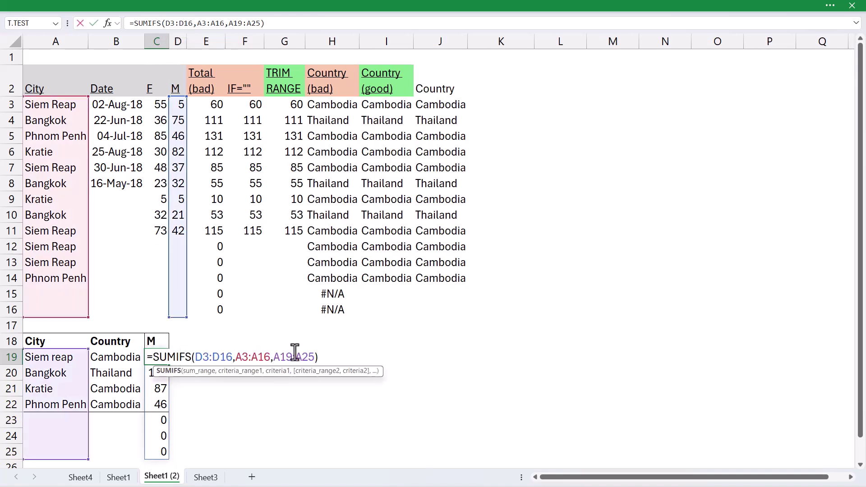
pyautogui.click(271, 357)
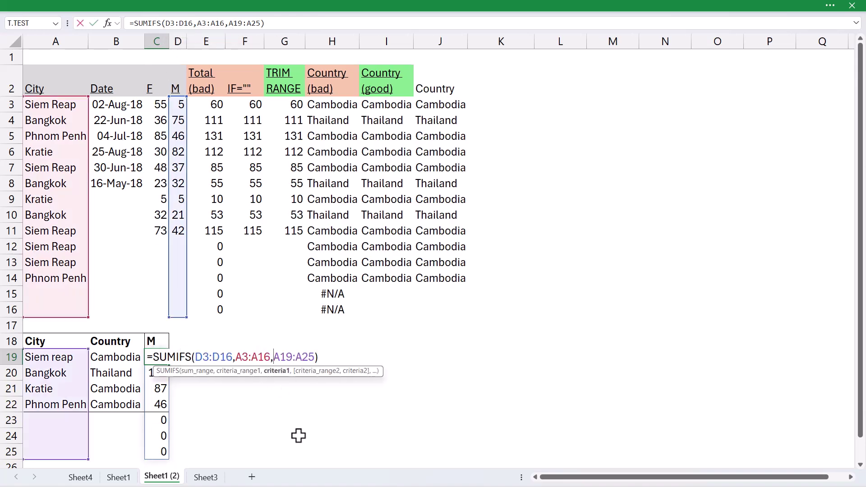
pyautogui.write('TRIMRA')
pyautogui.press('Tab')
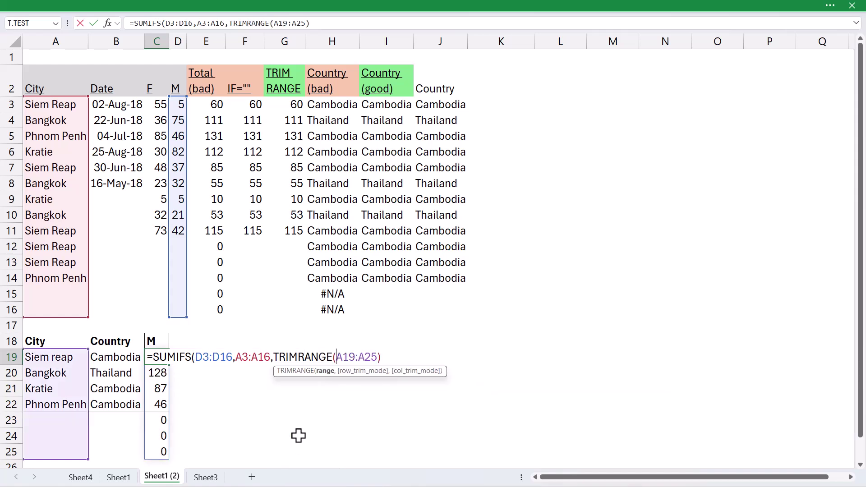
pyautogui.write(')')
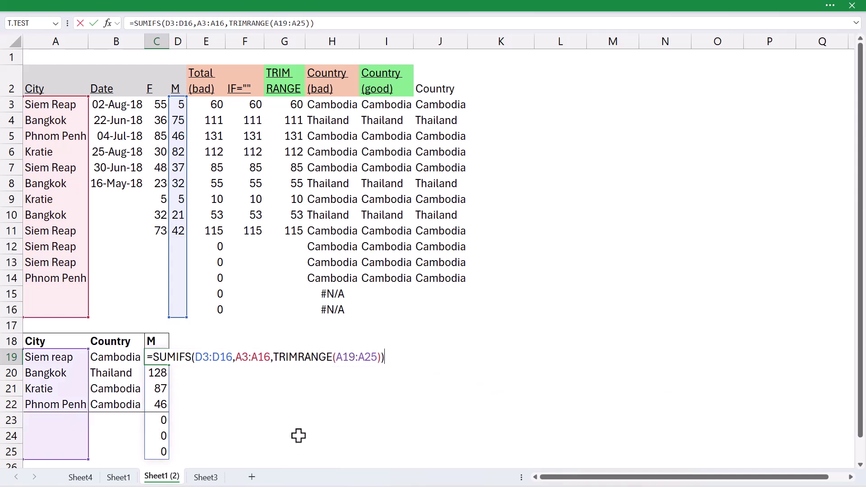
pyautogui.press('Return')
pyautogui.press('Up')
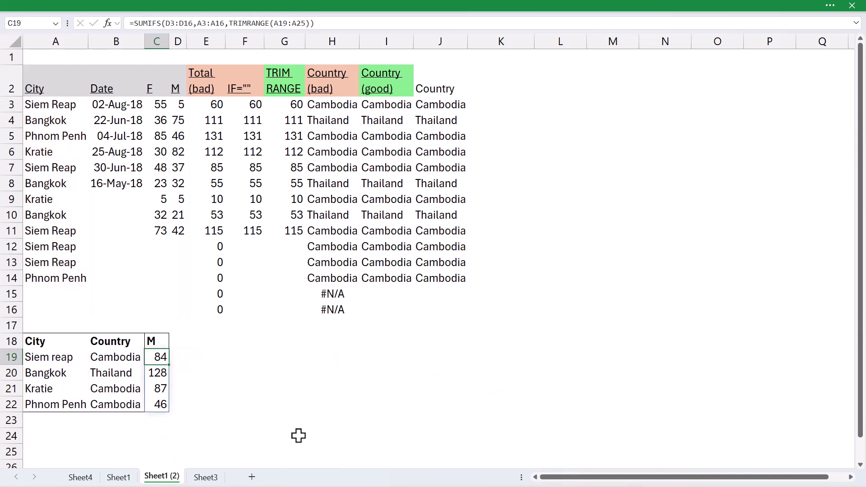
pyautogui.click(252, 260)
pyautogui.click(275, 235)
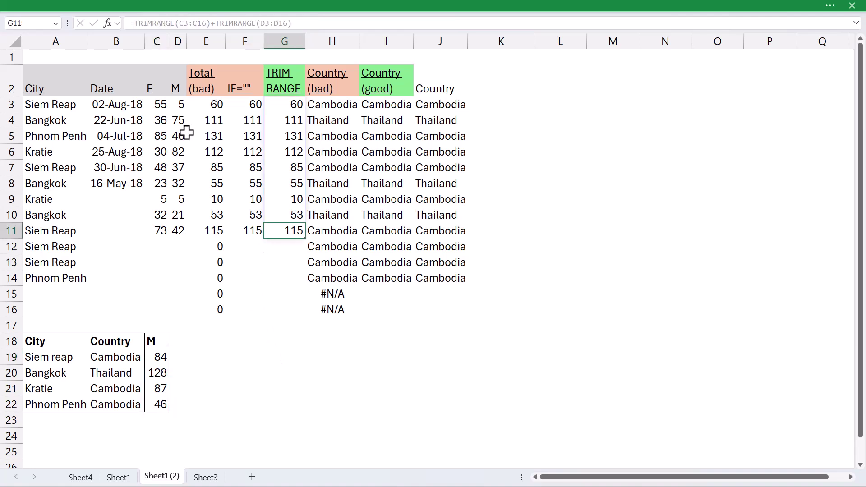
# Step: Insert a new empty column E before the existing column E
pyautogui.click(206, 40)
pyautogui.hotkey('ctrl', 'shift', '=')
pyautogui.press('Down')
pyautogui.press('Down')
pyautogui.press('Down')
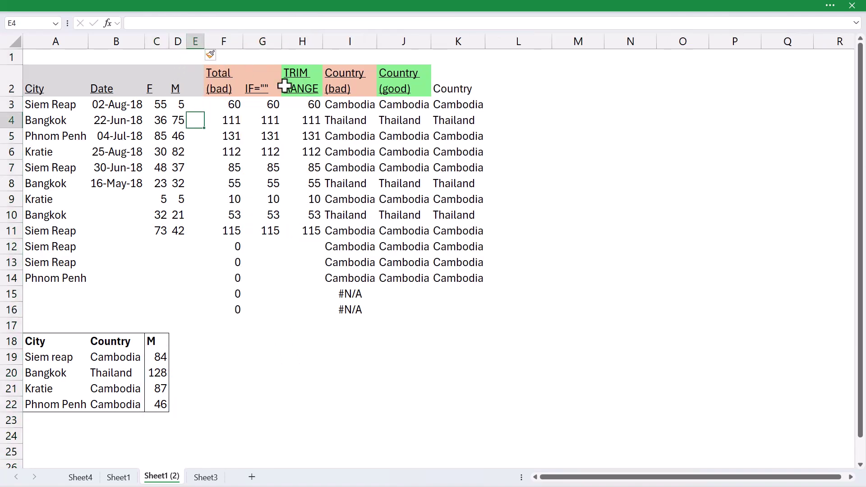
pyautogui.press('Up')
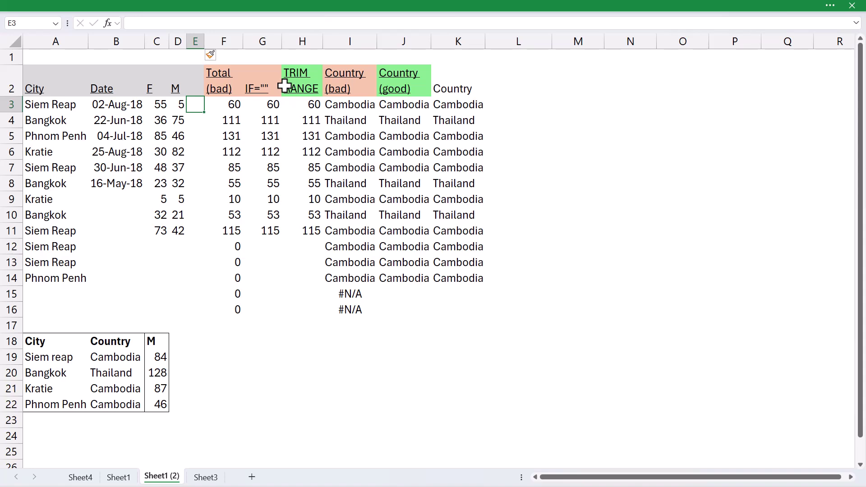
# Step: Build a formula in E3 adding C3:C16 and D3:D16
pyautogui.write('=')
pyautogui.press('Left')
pyautogui.hotkey('shift', 'Down')
pyautogui.hotkey('shift', 'Down')
pyautogui.hotkey('shift', 'Down')
pyautogui.hotkey('shift', 'Down')
pyautogui.hotkey('shift', 'Down')
pyautogui.hotkey('shift', 'Down')
pyautogui.hotkey('shift', 'Down')
pyautogui.hotkey('shift', 'Down')
pyautogui.hotkey('shift', 'Down')
pyautogui.hotkey('shift', 'Down')
pyautogui.hotkey('shift', 'Down')
pyautogui.hotkey('shift', 'Down')
pyautogui.hotkey('shift', 'Down')
pyautogui.hotkey('shift', 'Down')
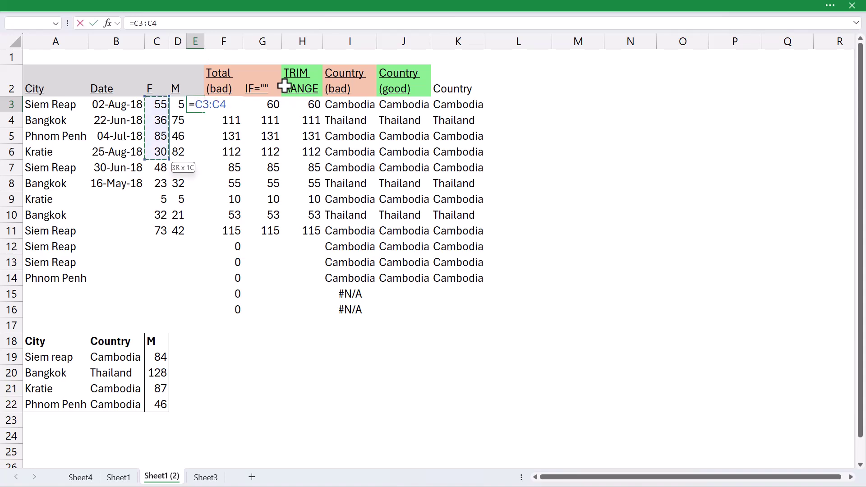
pyautogui.hotkey('shift', 'Up')
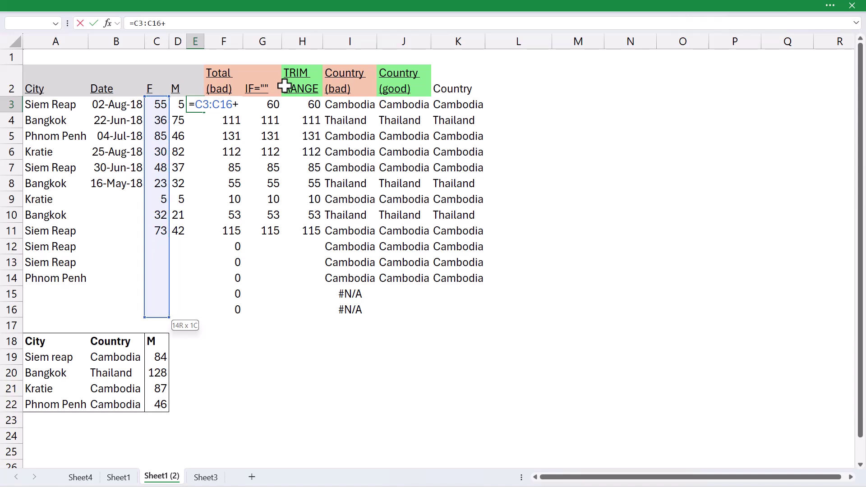
pyautogui.moveTo(180, 108); pyautogui.dragTo(180, 315)
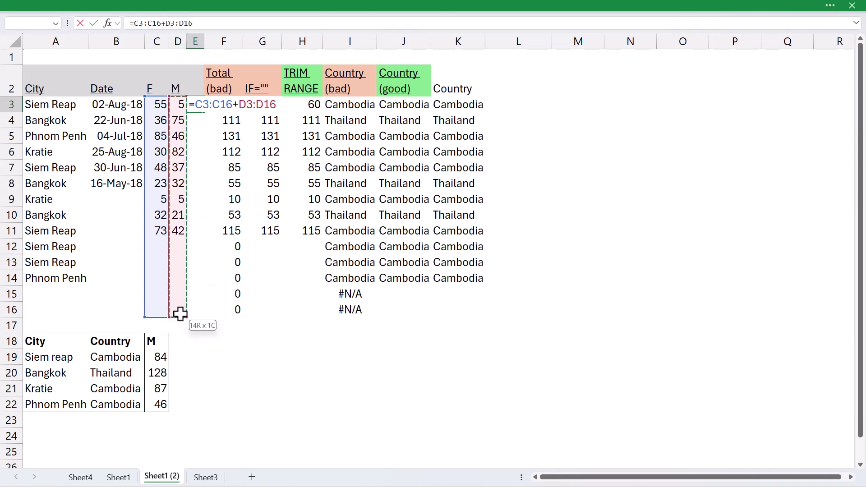
# Step: Convert both ranges to trim references, giving =C3.:.C16+D3.:.D16
pyautogui.click(208, 108)
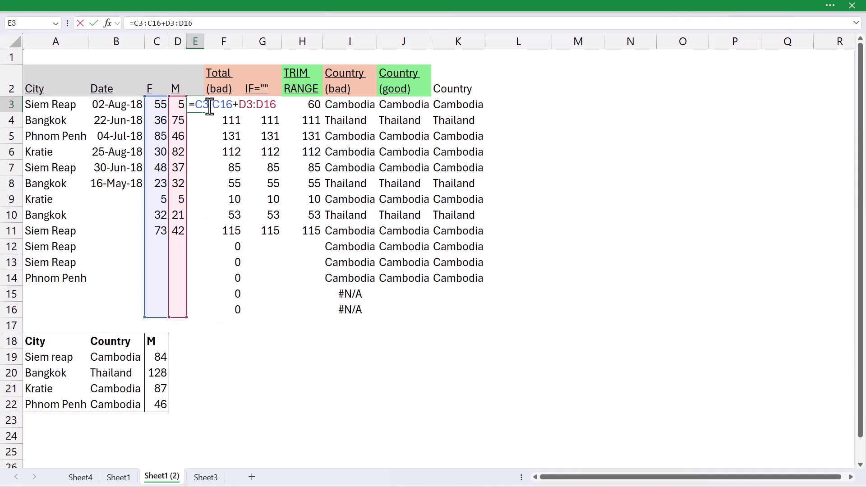
pyautogui.write('.')
pyautogui.press('Right')
pyautogui.write('.')
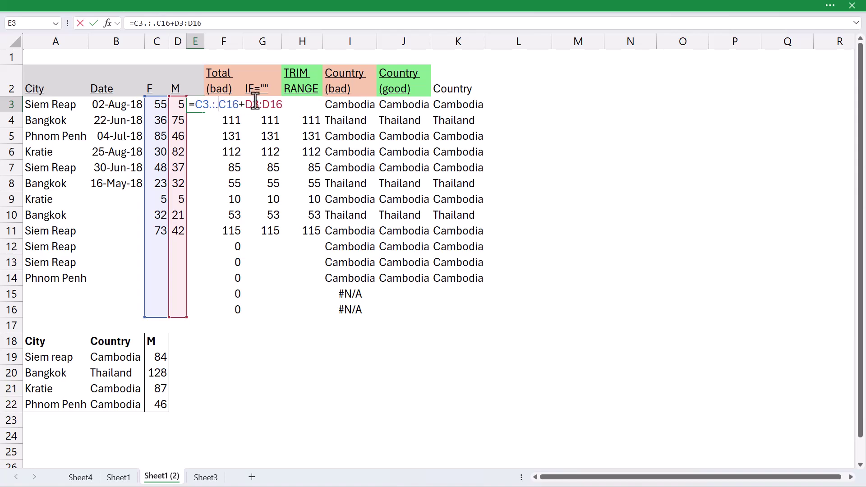
pyautogui.click(259, 104)
pyautogui.write('.')
pyautogui.click(269, 104)
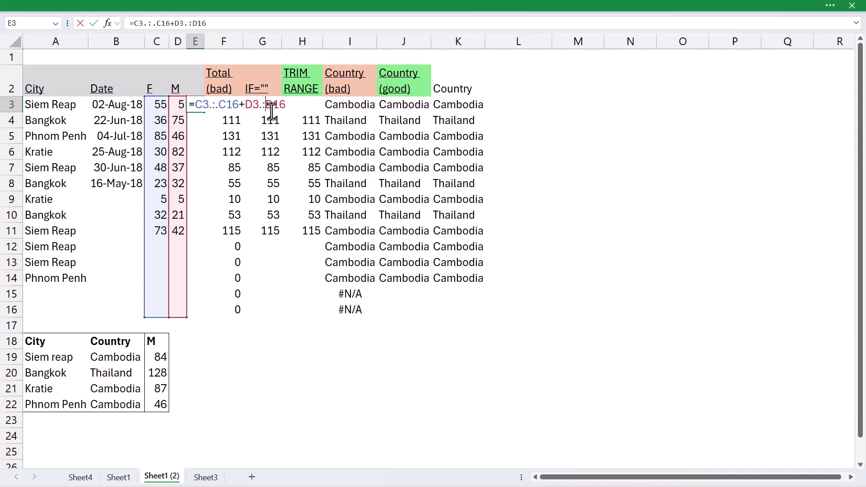
pyautogui.write('.')
pyautogui.press('Return')
# Step: Widen column E to reveal the spilled #VALUE! errors
pyautogui.press('Up')
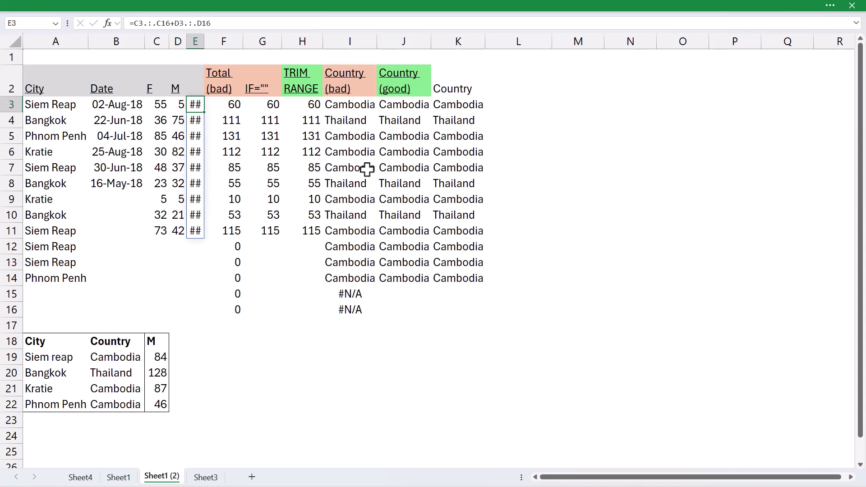
pyautogui.moveTo(204, 42); pyautogui.dragTo(240, 43)
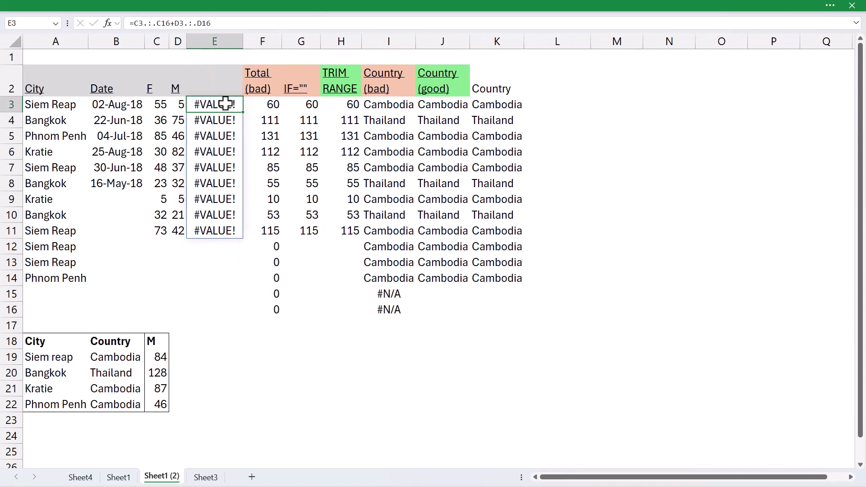
pyautogui.click(342, 102)
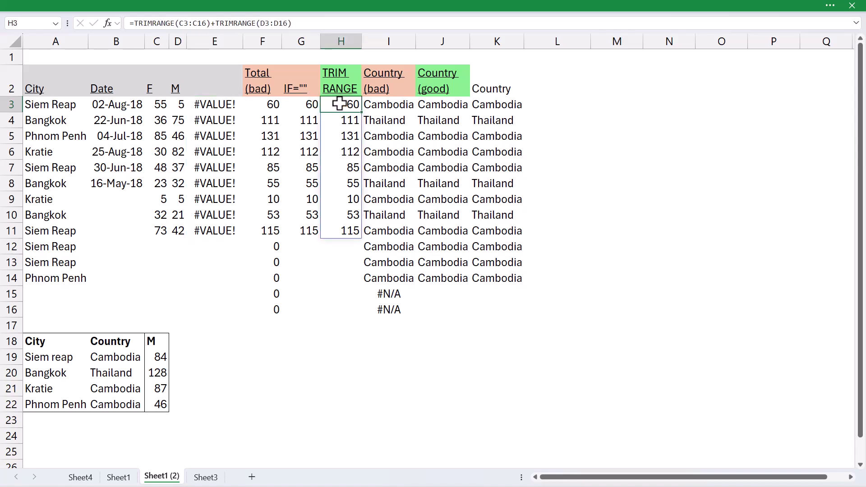
# Step: Review G3's IF formula and its empty-text result without changing it
pyautogui.press('Left')
pyautogui.press('Left')
pyautogui.press('Left')
pyautogui.press('Right')
pyautogui.press('Right')
pyautogui.press('Right')
pyautogui.press('Right')
pyautogui.press('Right')
pyautogui.press('Right')
pyautogui.press('Right')
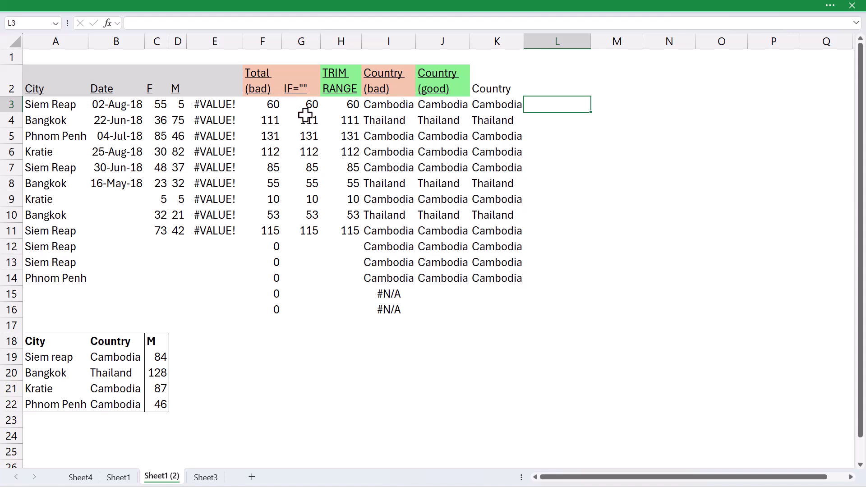
pyautogui.doubleClick(299, 106)
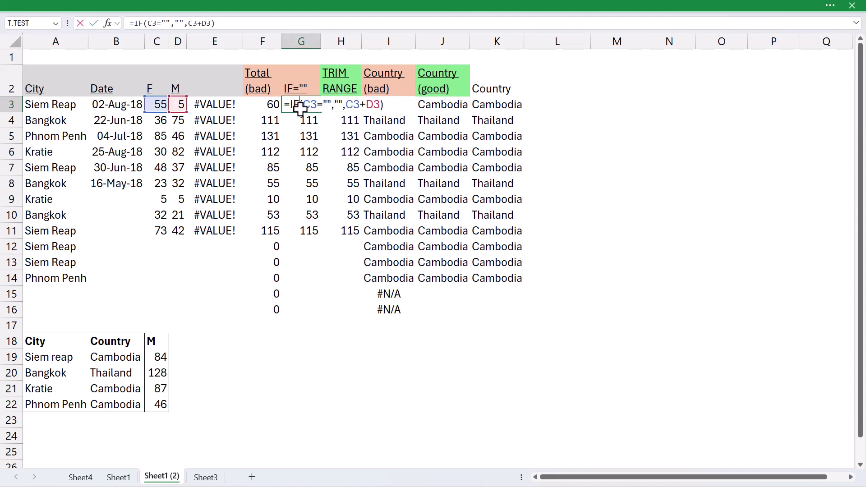
pyautogui.doubleClick(343, 106)
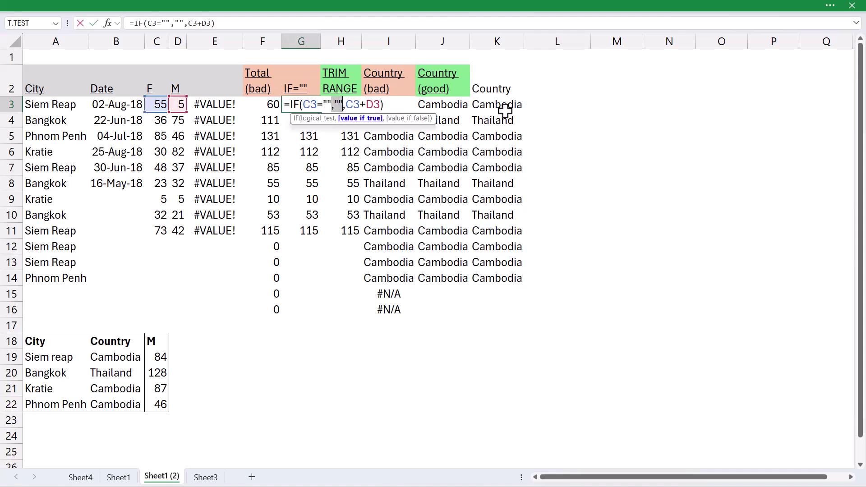
pyautogui.press('Escape')
# Step: Enter =TRIMRANGE(G3:G22) in L3 so the totals 60 through 115 spill down
pyautogui.click(540, 108)
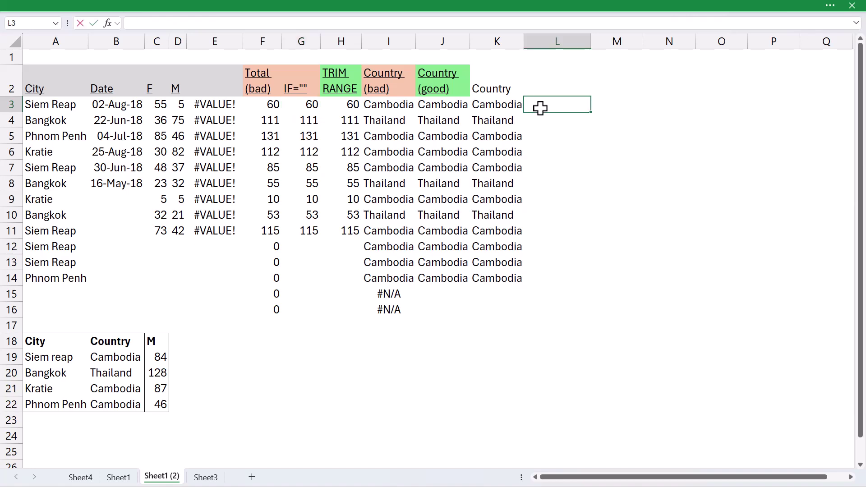
pyautogui.write('=tr')
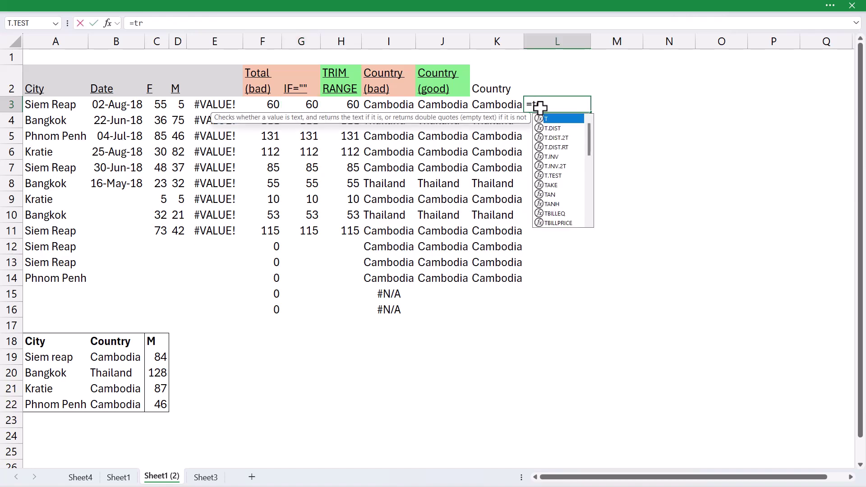
pyautogui.write('im')
pyautogui.press('Down')
pyautogui.press('Down')
pyautogui.press('Tab')
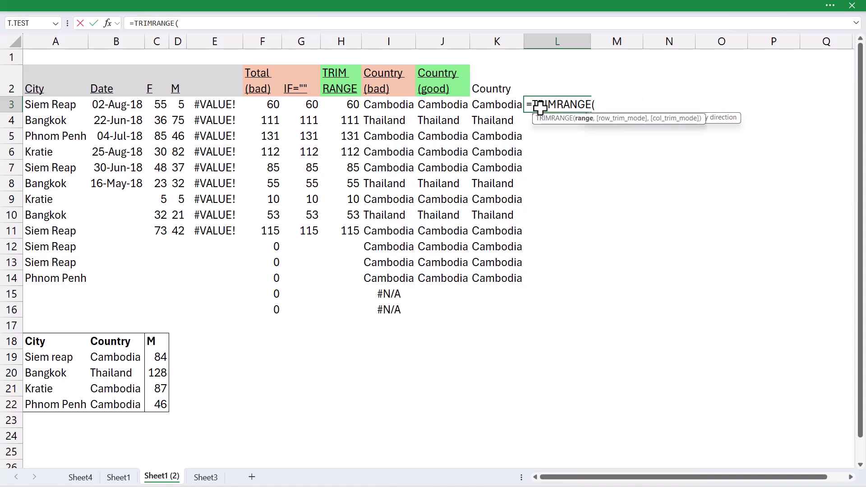
pyautogui.moveTo(309, 106); pyautogui.dragTo(311, 399)
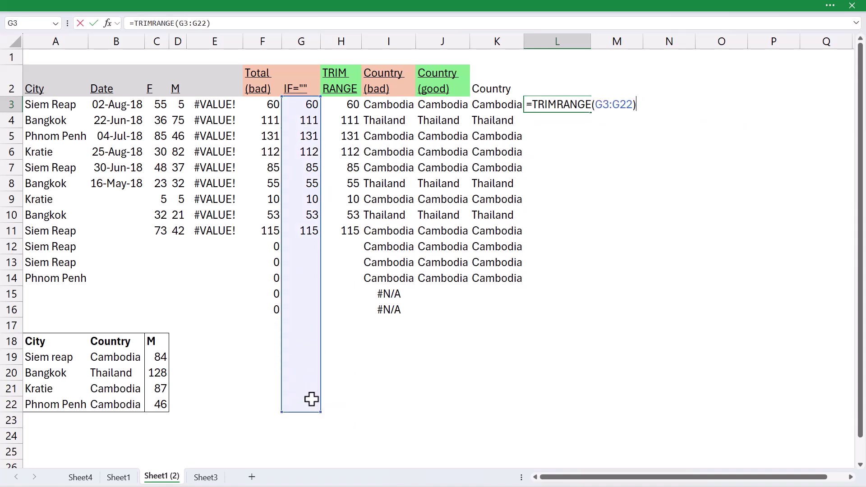
pyautogui.press('Return')
pyautogui.press('Down')
pyautogui.press('Down')
pyautogui.press('Down')
pyautogui.press('Down')
pyautogui.press('Down')
pyautogui.press('Down')
pyautogui.press('Down')
pyautogui.press('Down')
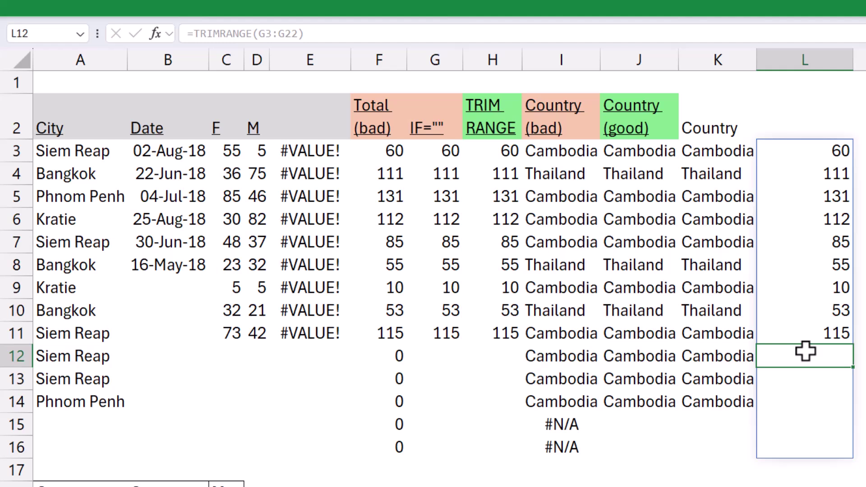
# Step: Review the TRIMRANGE results in column H, the XLOOKUP in J11 and the total in F10
pyautogui.click(502, 364)
pyautogui.click(647, 324)
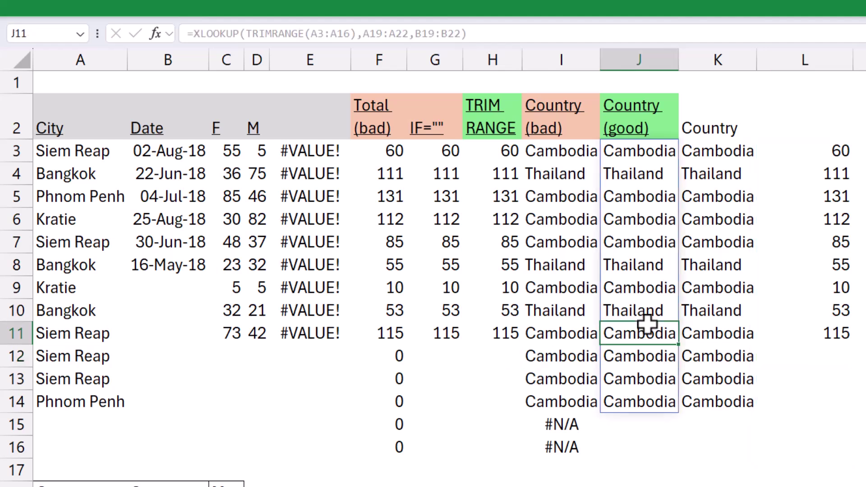
pyautogui.click(397, 311)
# Step: Copy the City, Date, F and M data A2:D11 into a new workbook at A4
pyautogui.click(79, 121)
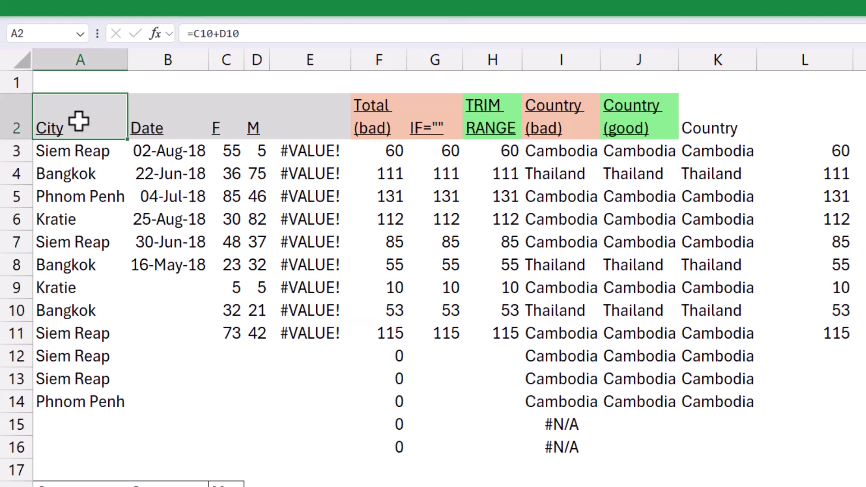
pyautogui.moveTo(79, 121); pyautogui.dragTo(261, 333)
pyautogui.hotkey('ctrl', 'c')
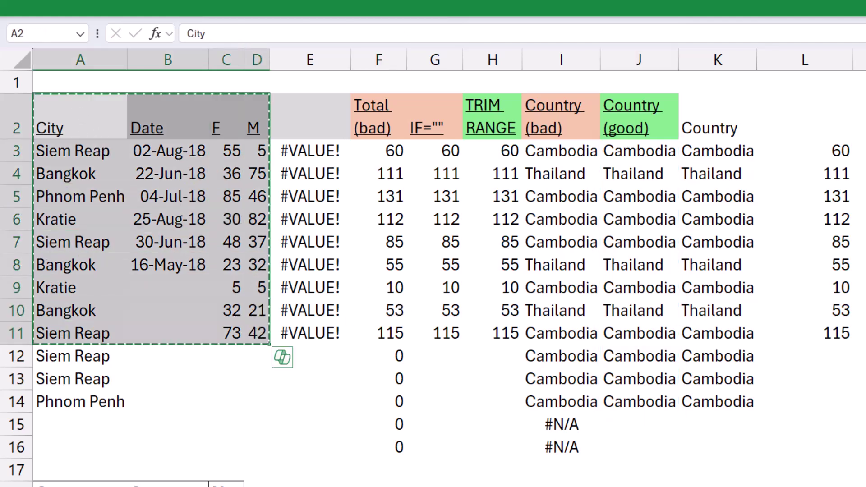
pyautogui.hotkey('ctrl', 'n')
pyautogui.click(45, 125)
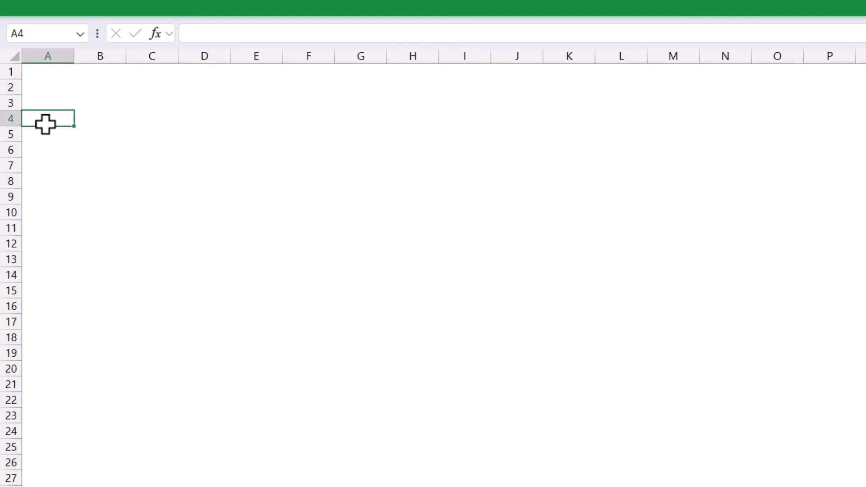
pyautogui.hotkey('ctrl', 'v')
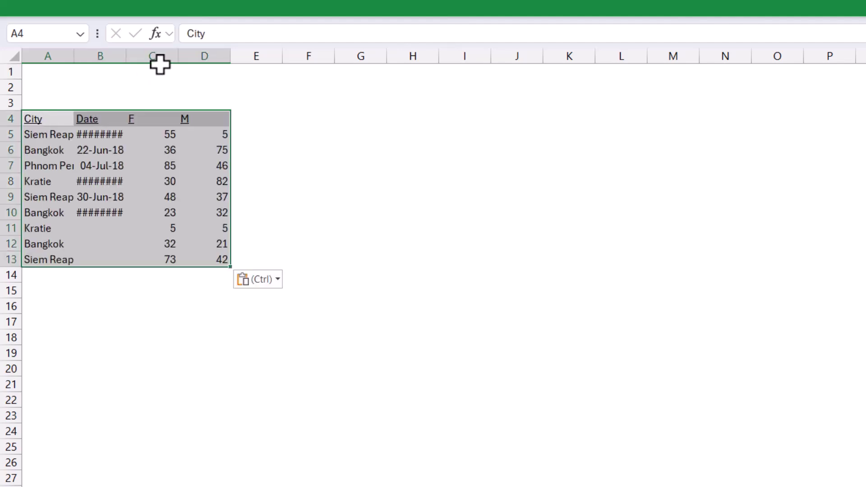
# Step: Format the pasted range $A$4:$D$13 as a table
pyautogui.click(85, 8)
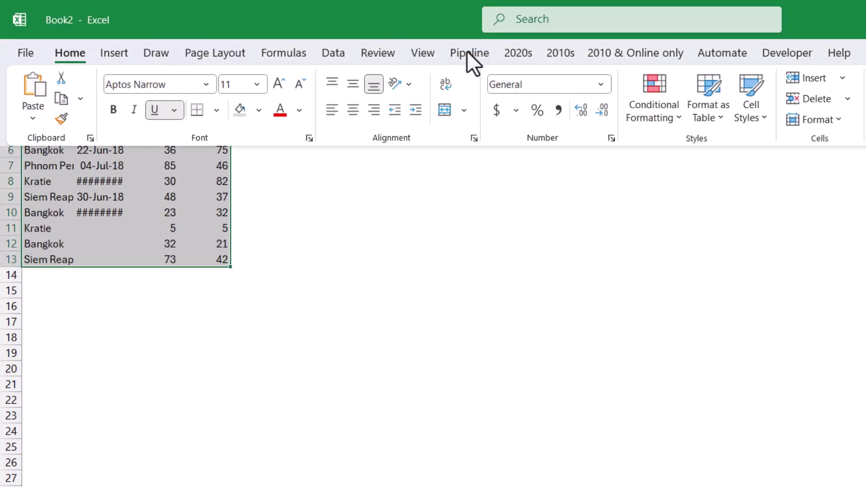
pyautogui.click(693, 115)
pyautogui.press('Escape')
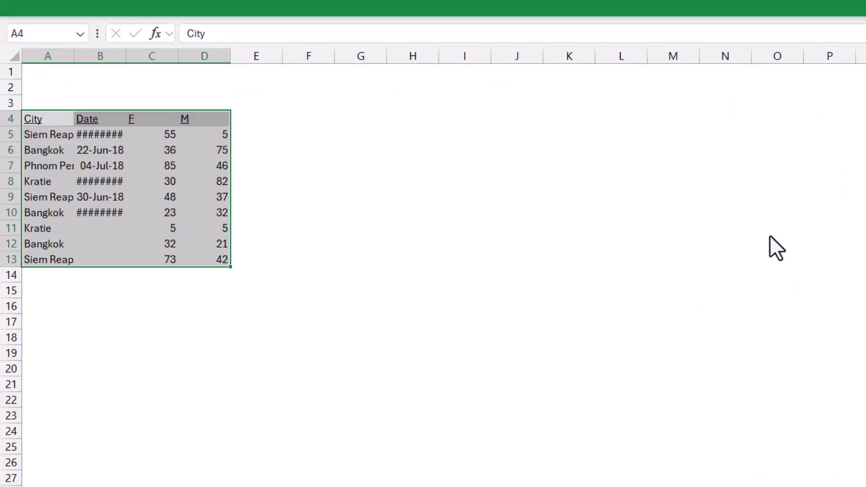
pyautogui.hotkey('ctrl', 't')
pyautogui.click(652, 330)
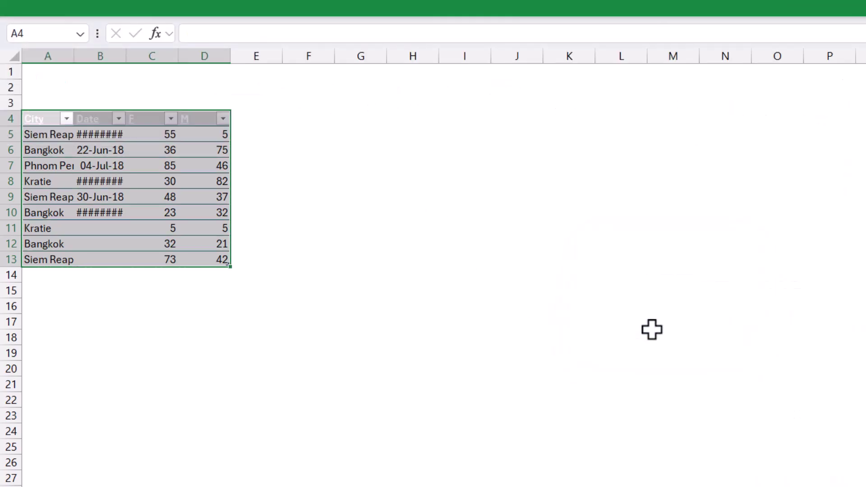
# Step: Autofit column B so the dates show, and add a 'Total' heading in E4
pyautogui.doubleClick(123, 58)
pyautogui.click(175, 137)
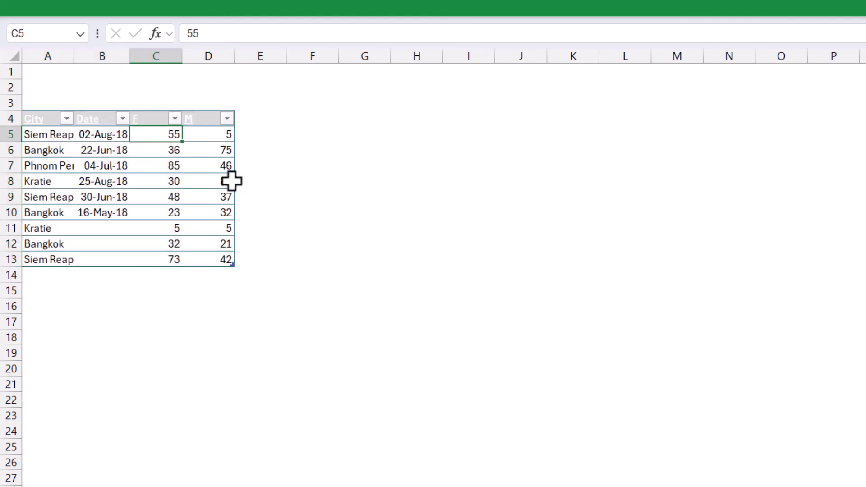
pyautogui.click(258, 120)
pyautogui.write('Total')
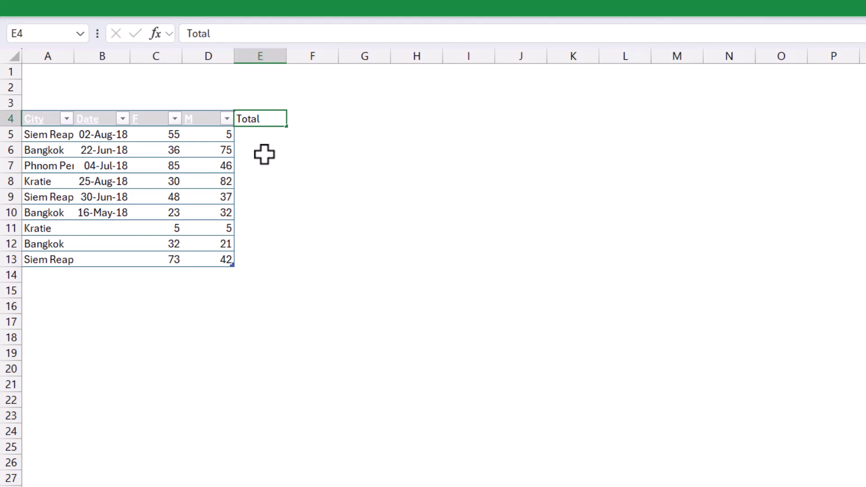
pyautogui.press('Return')
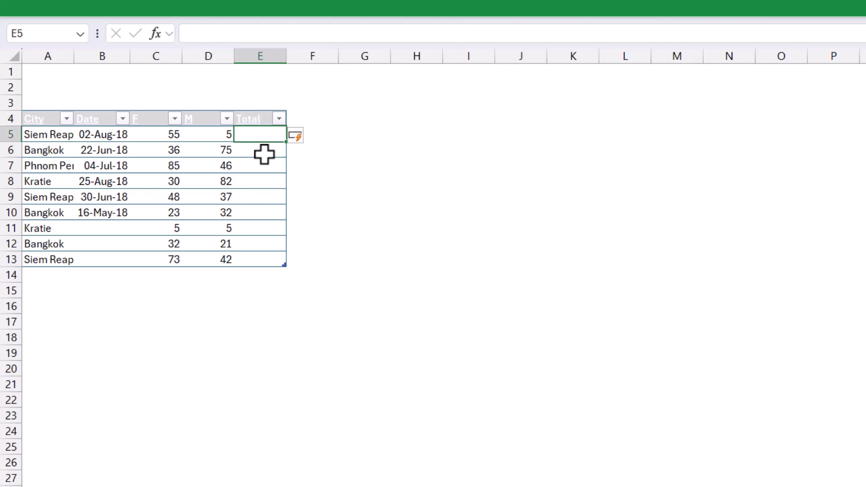
# Step: Fill the Total column with =[@F]+[@M] down through E13
pyautogui.write('=')
pyautogui.press('Left')
pyautogui.press('Left')
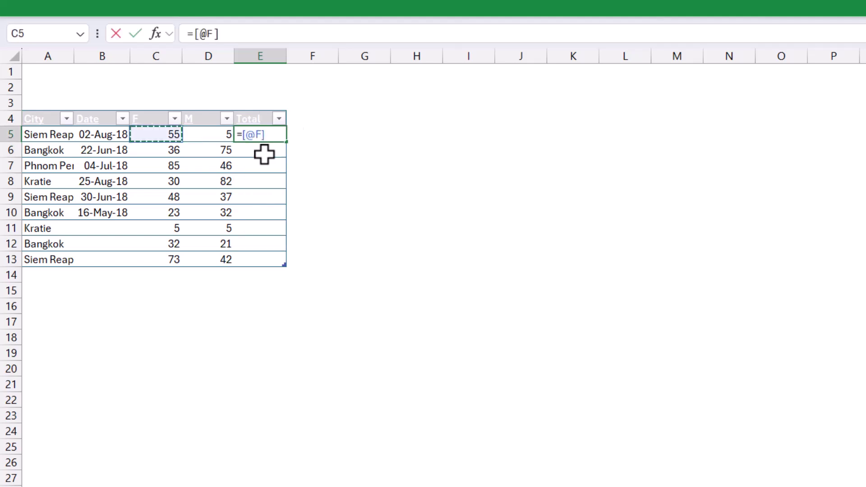
pyautogui.write('+')
pyautogui.press('Left')
pyautogui.press('Return')
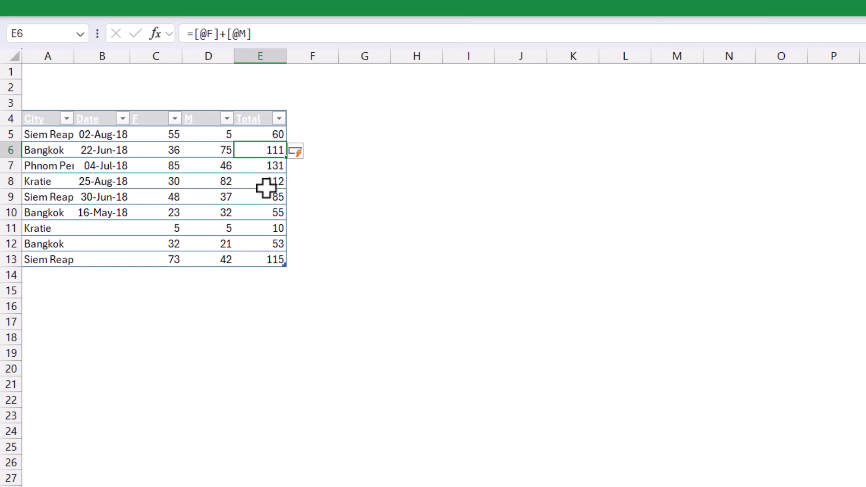
pyautogui.click(269, 212)
pyautogui.click(273, 259)
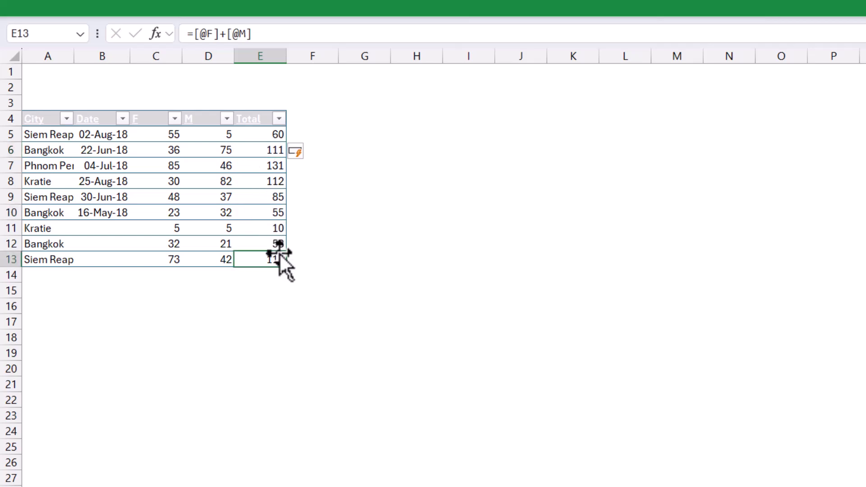
# Step: Enter 54 and 52 in row 14 and 21 in D15, extending the table to row 15
pyautogui.click(167, 276)
pyautogui.write('54')
pyautogui.press('Return')
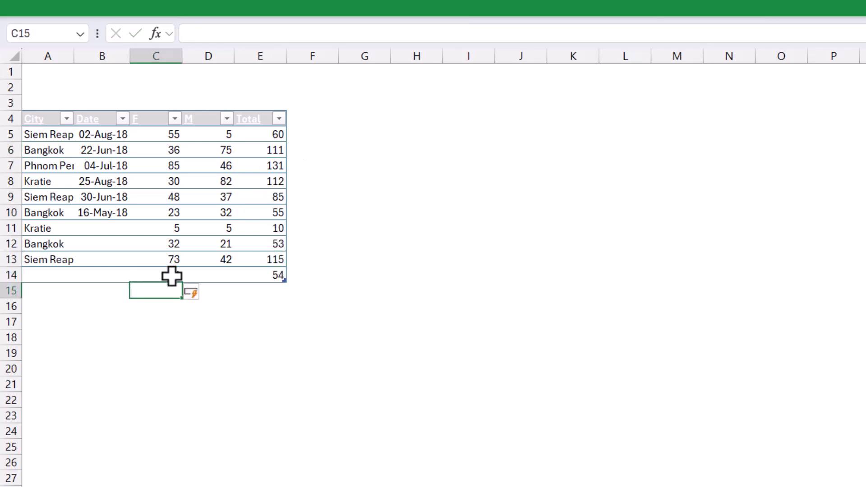
pyautogui.press('Right')
pyautogui.write('21')
pyautogui.press('Return')
pyautogui.press('Left')
pyautogui.press('Up')
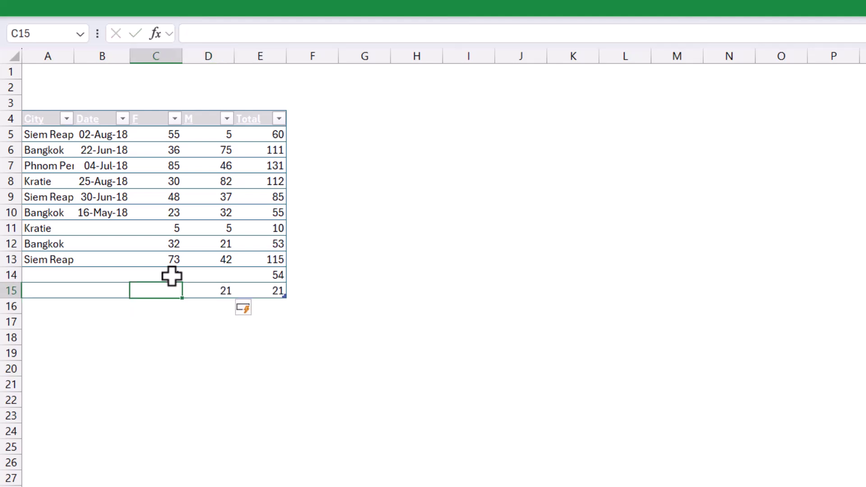
pyautogui.press('Up')
pyautogui.press('Right')
pyautogui.press('F2')
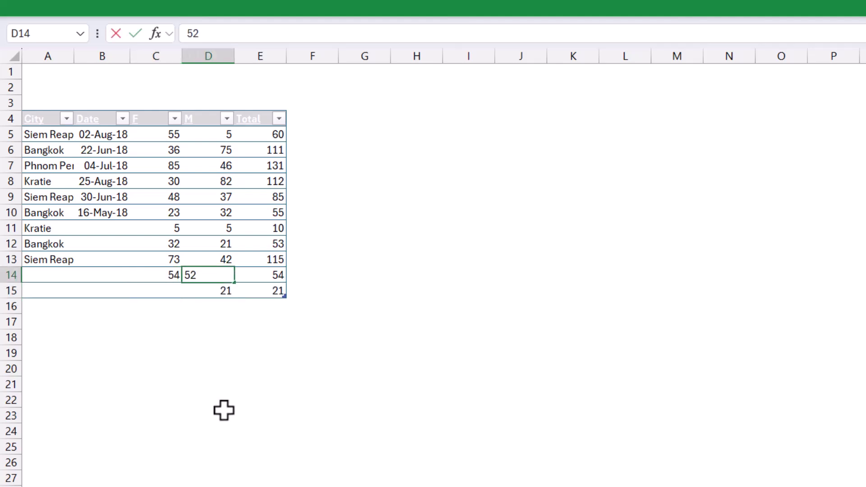
pyautogui.press('Return')
pyautogui.press('Left')
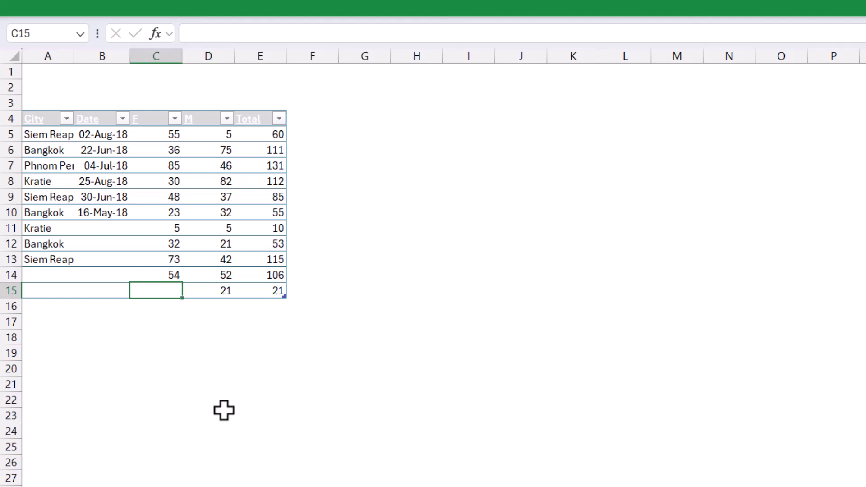